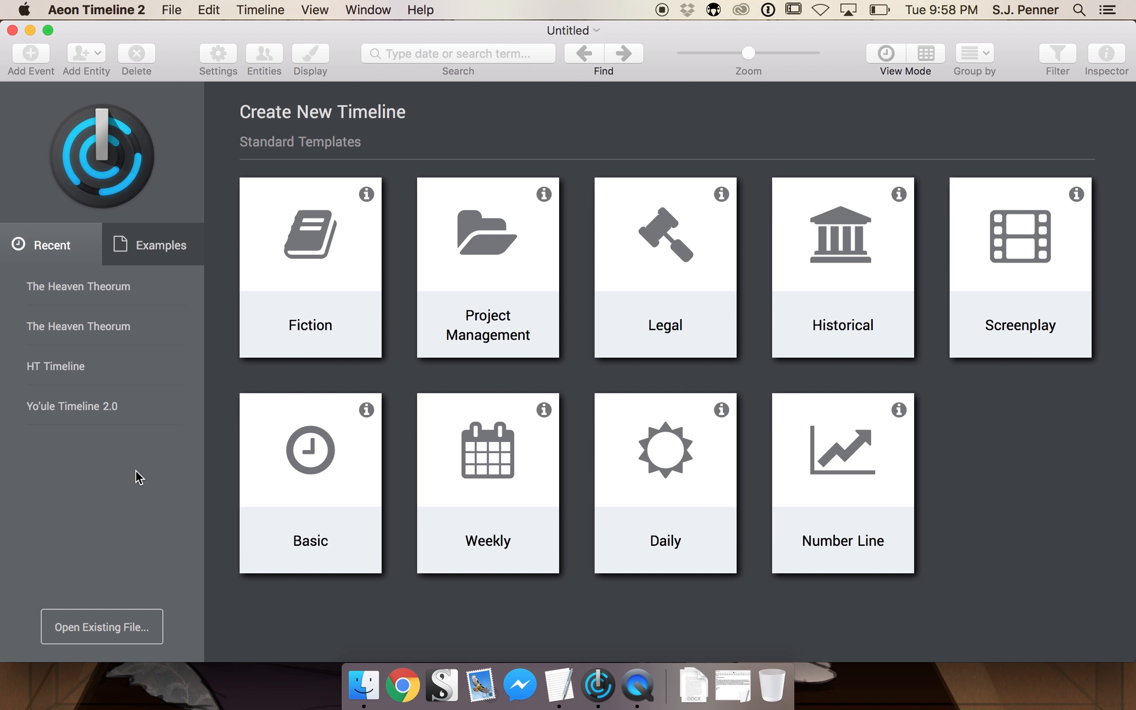
Create a new timeline from the Fiction template and dismiss the getting-started tips.
{"action": "left_click", "coordinate": [269, 269]}
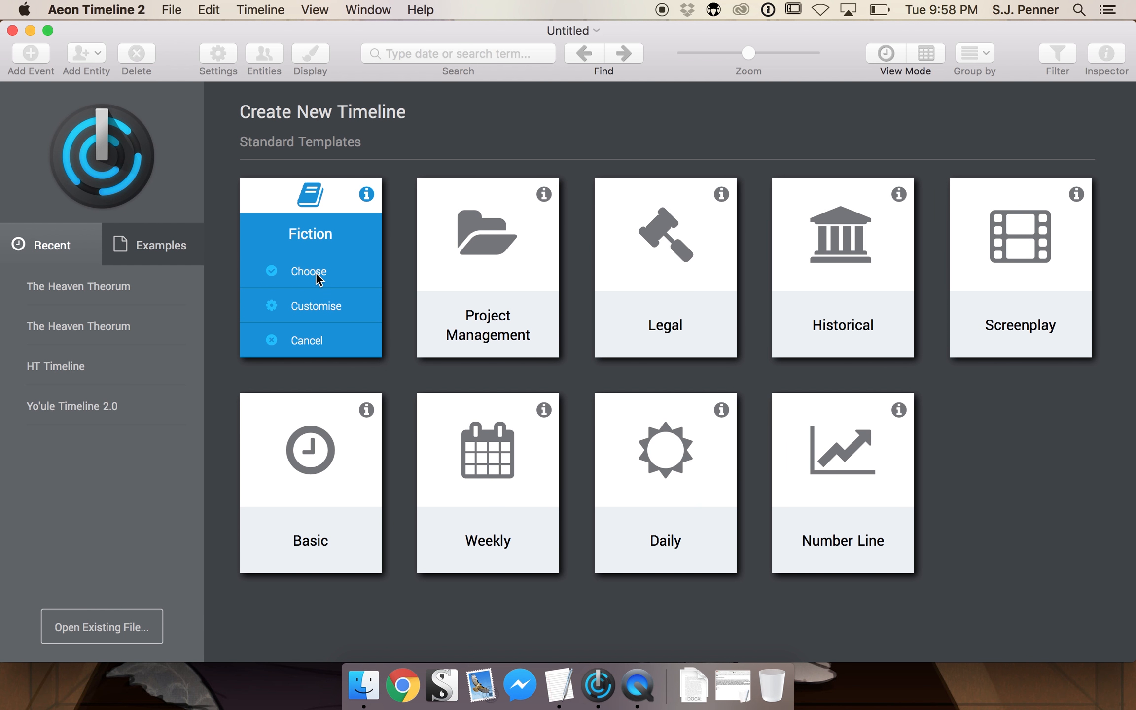
{"action": "left_click", "coordinate": [315, 276]}
{"action": "left_click", "coordinate": [755, 111]}
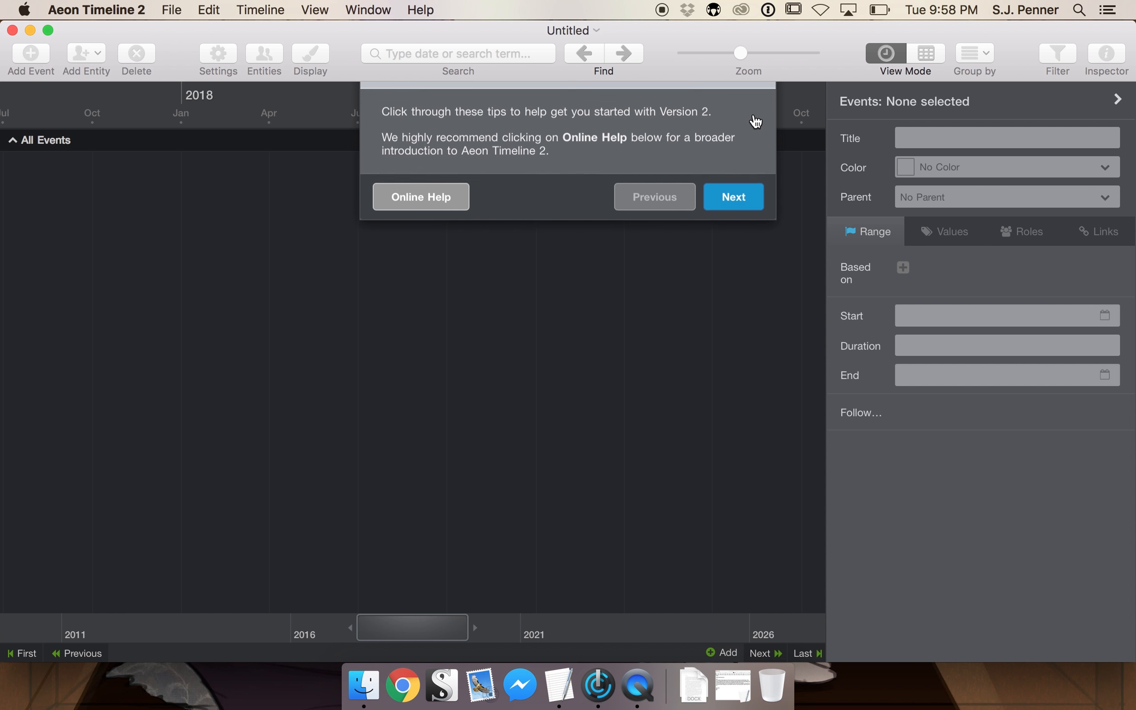
Name the timeline The Heaven Theorum in the Documents folder, replacing the existing file of that name.
{"action": "left_click", "coordinate": [586, 30]}
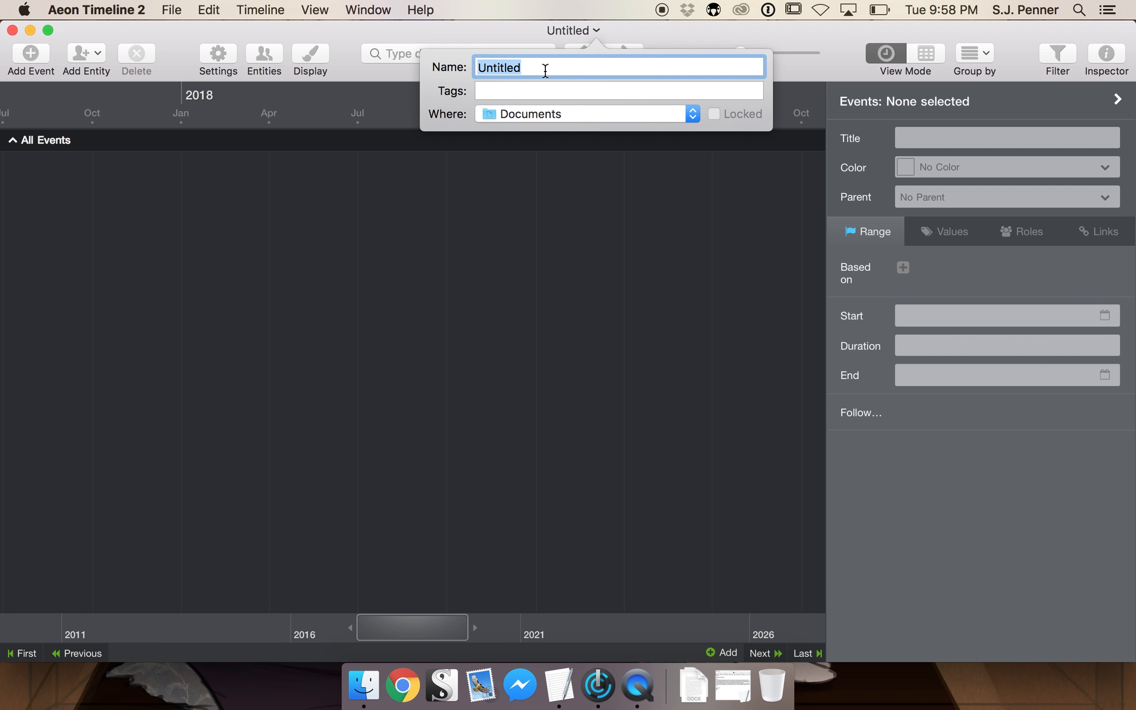
{"action": "type", "text": "The Heaven Theo"}
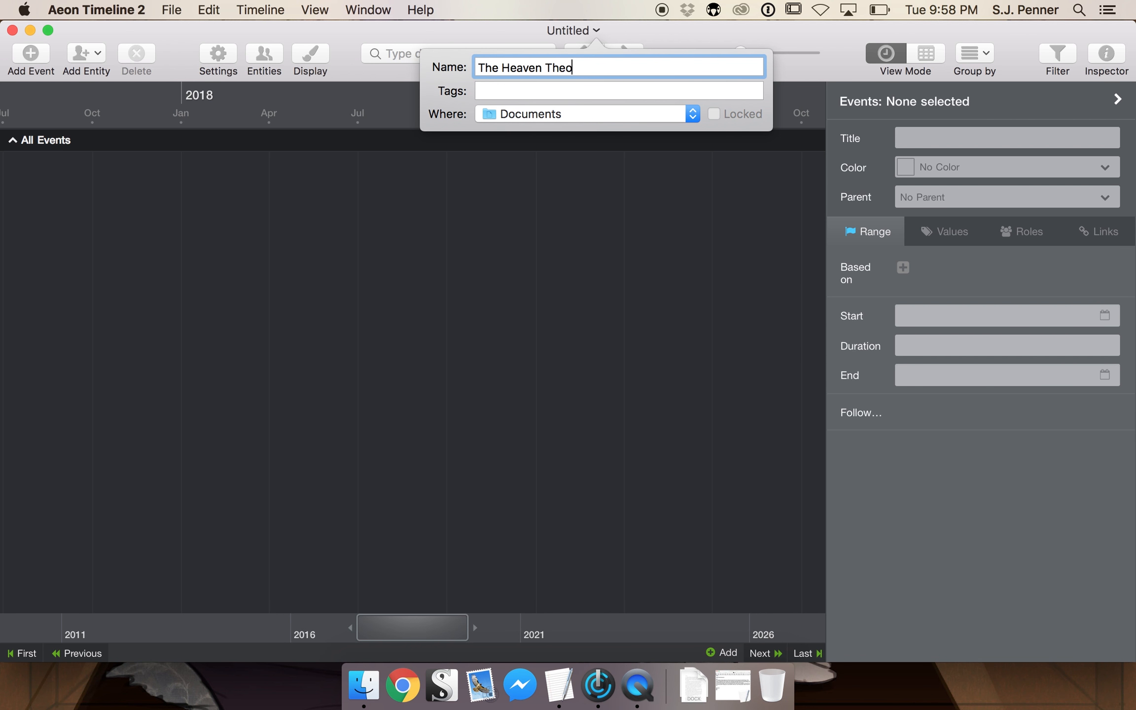
{"action": "type", "text": "rum"}
{"action": "key", "text": "Return"}
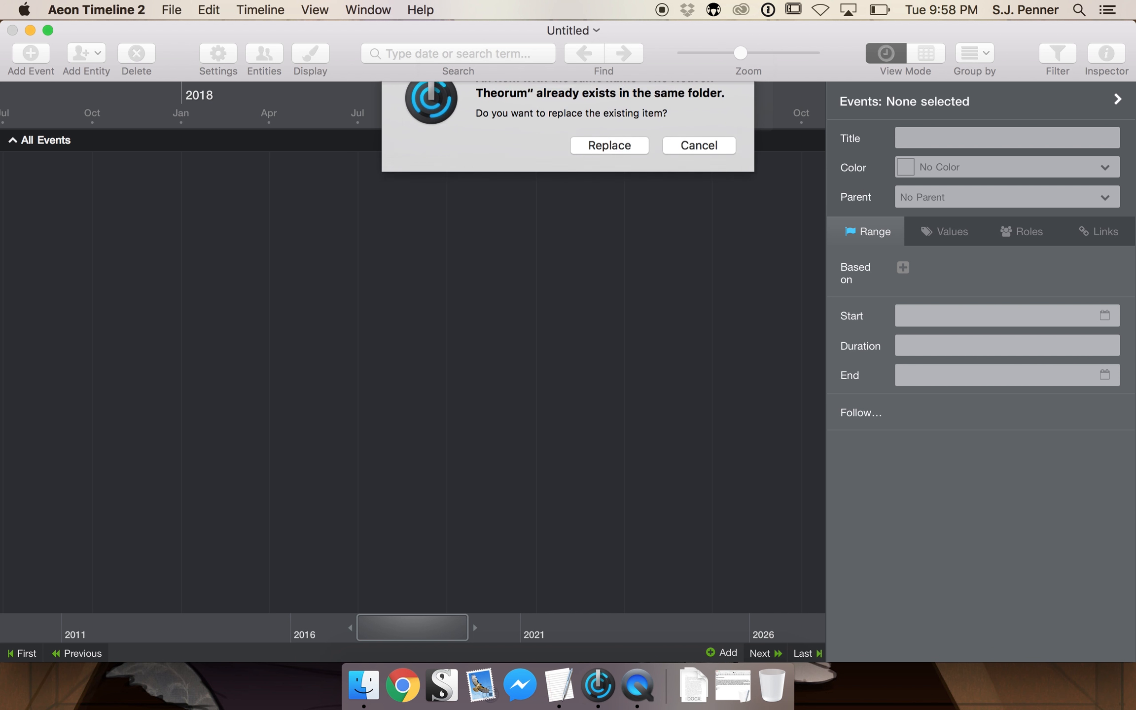
{"action": "left_click", "coordinate": [637, 172]}
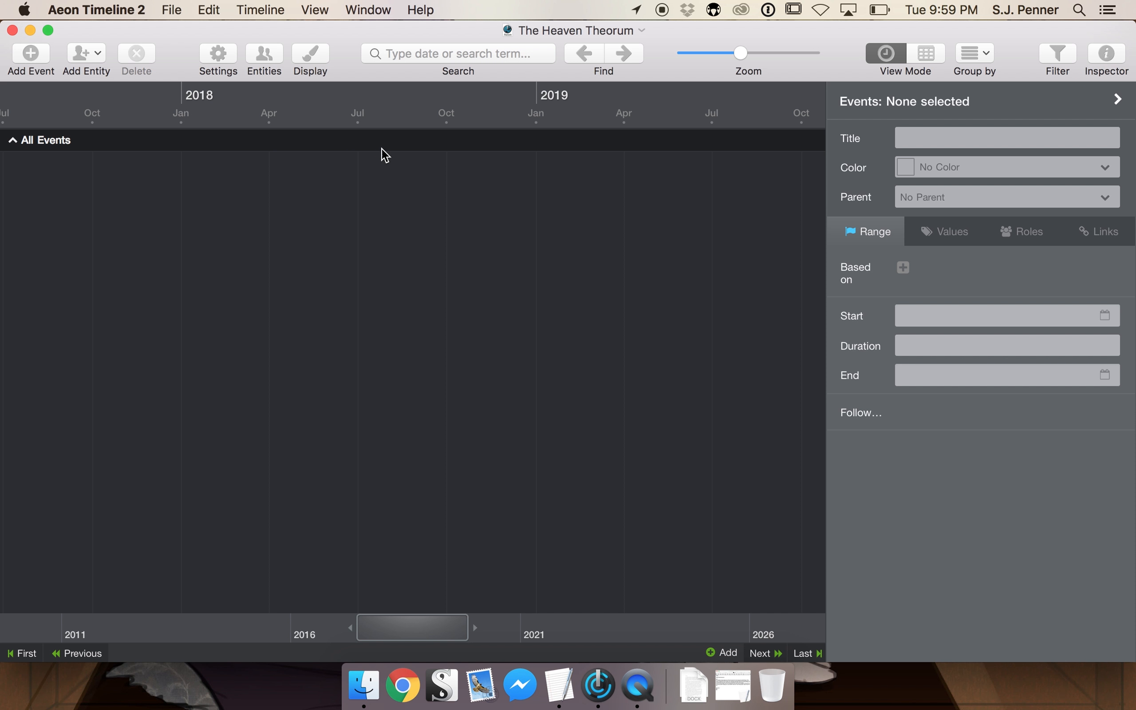
Examine the empty timeline at earlier dates and at different time scales, from single months to centuries.
{"action": "scroll", "coordinate": [498, 209], "scroll_direction": "left", "scroll_amount": 10}
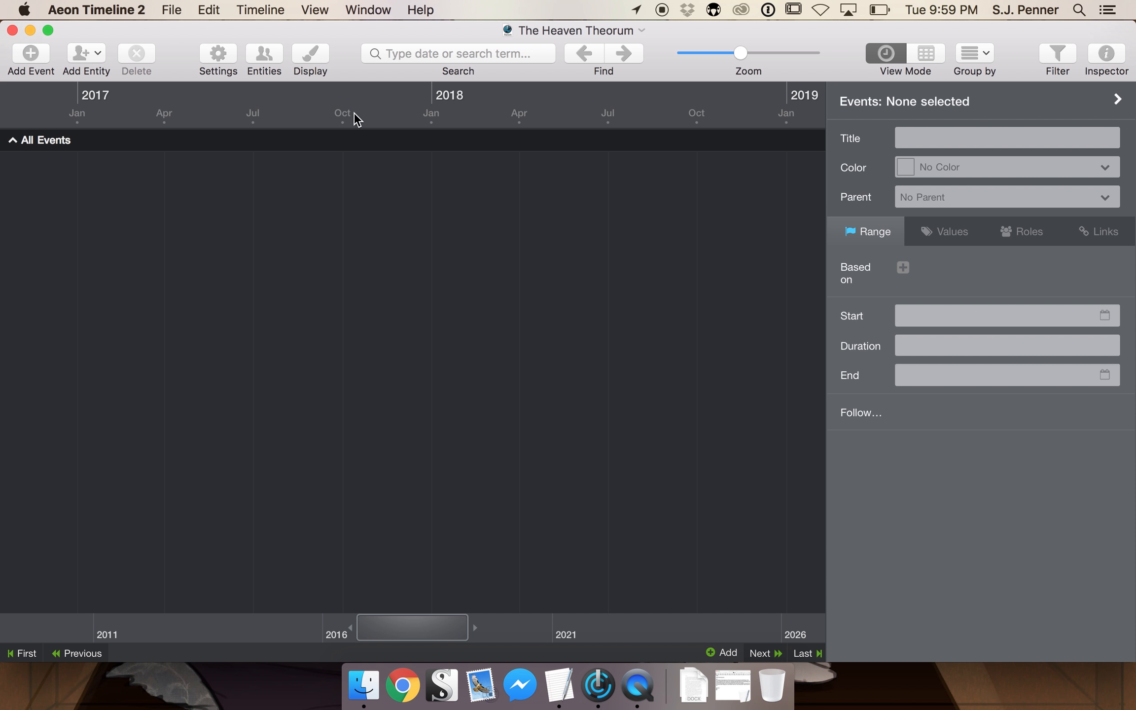
{"action": "left_click_drag", "start_coordinate": [474, 634], "coordinate": [391, 634]}
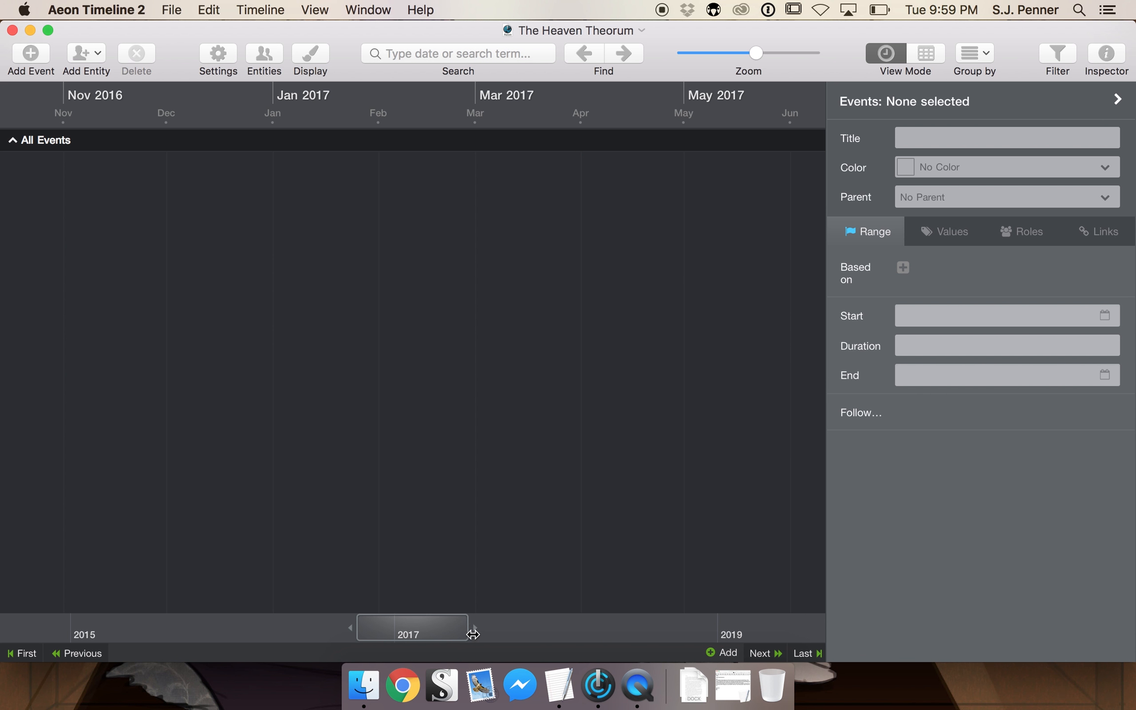
{"action": "left_click_drag", "start_coordinate": [469, 634], "coordinate": [385, 631]}
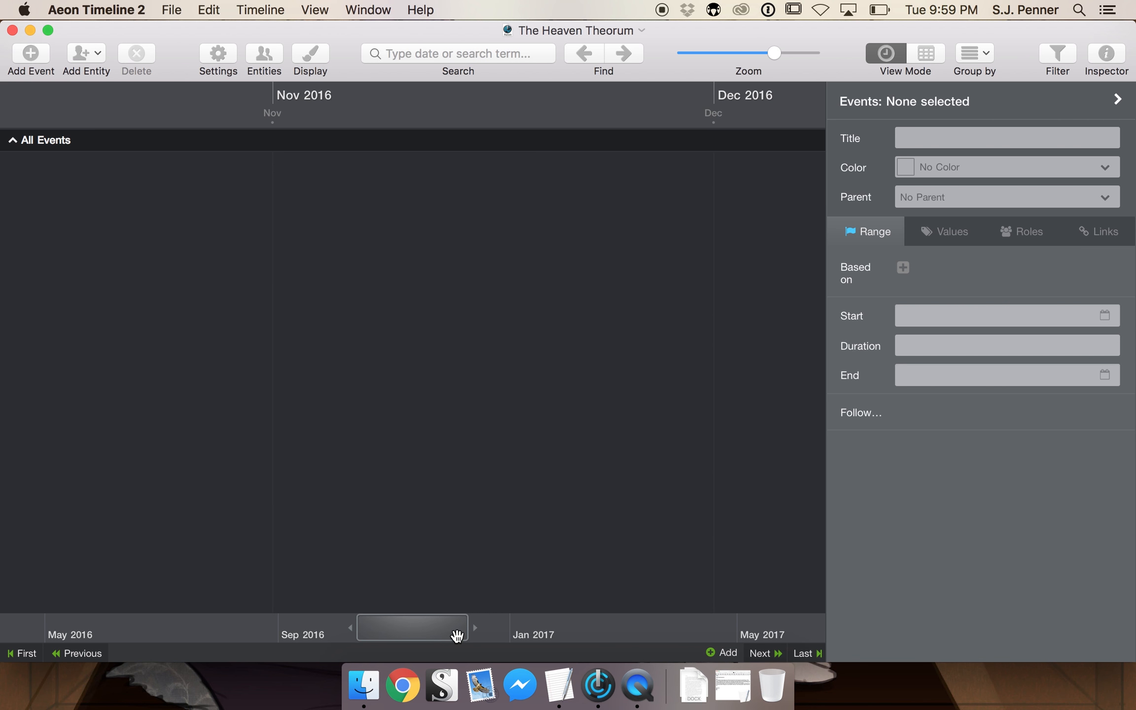
{"action": "left_click_drag", "start_coordinate": [471, 627], "coordinate": [789, 624]}
{"action": "key", "text": "super+minus"}
{"action": "key", "text": "super+minus"}
{"action": "key", "text": "super+minus"}
{"action": "key", "text": "super+minus"}
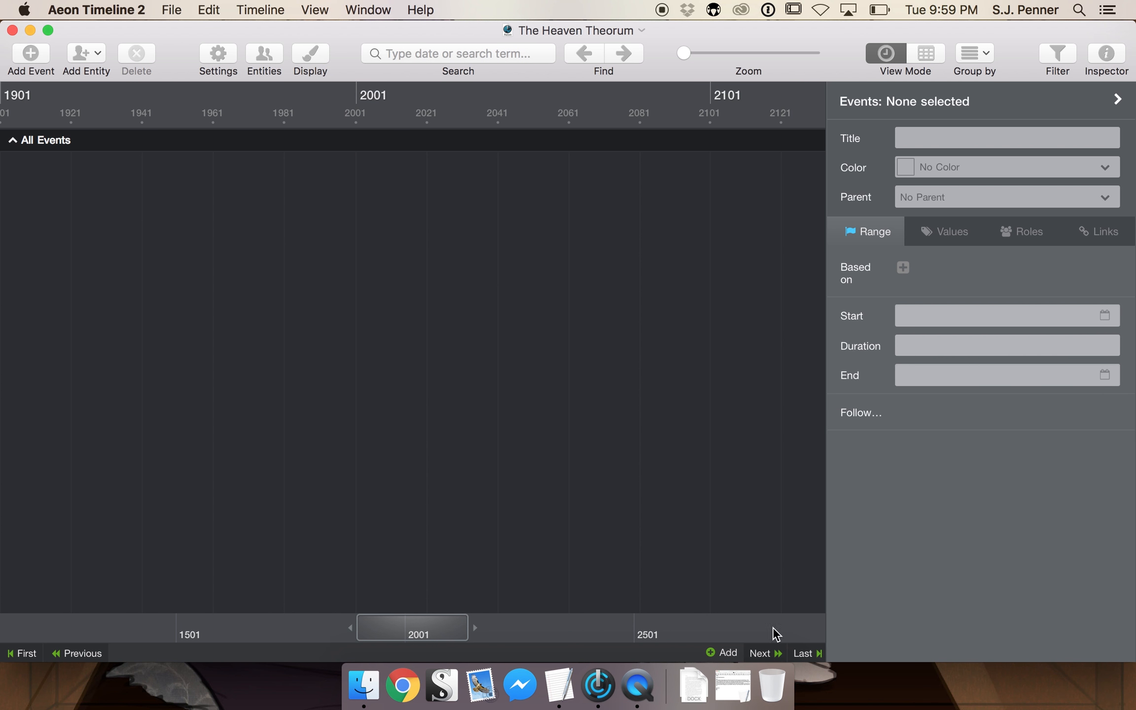
{"action": "key", "text": "super+plus"}
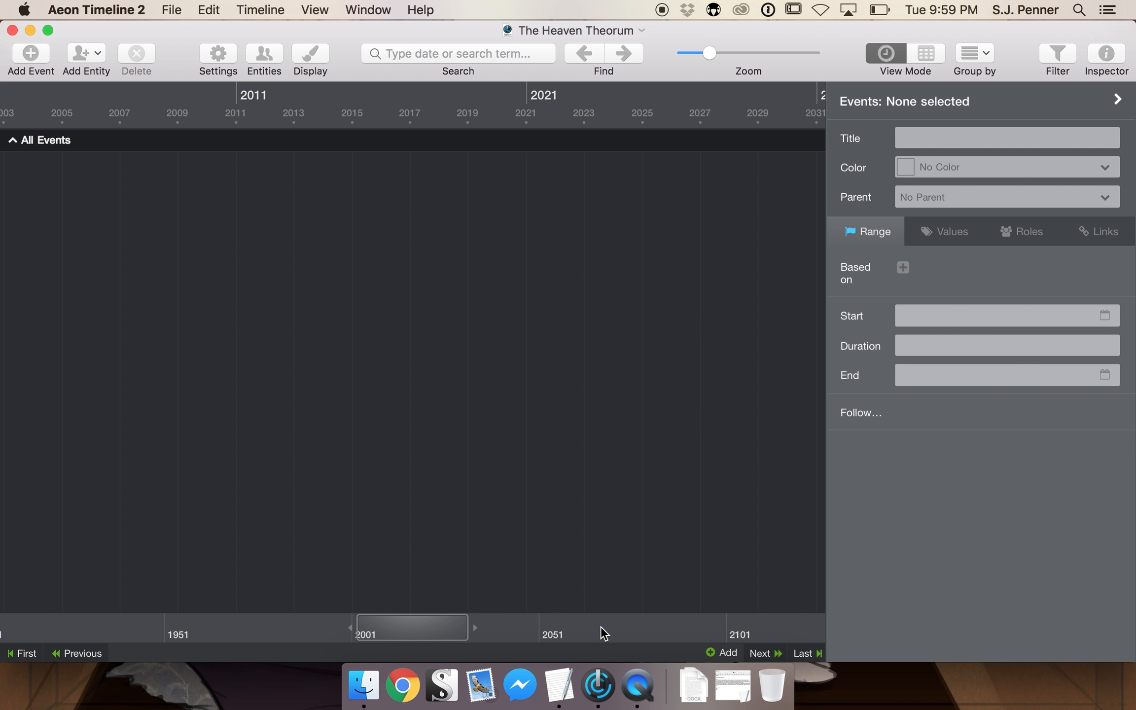
{"action": "key", "text": "super+plus"}
{"action": "key", "text": "super+plus"}
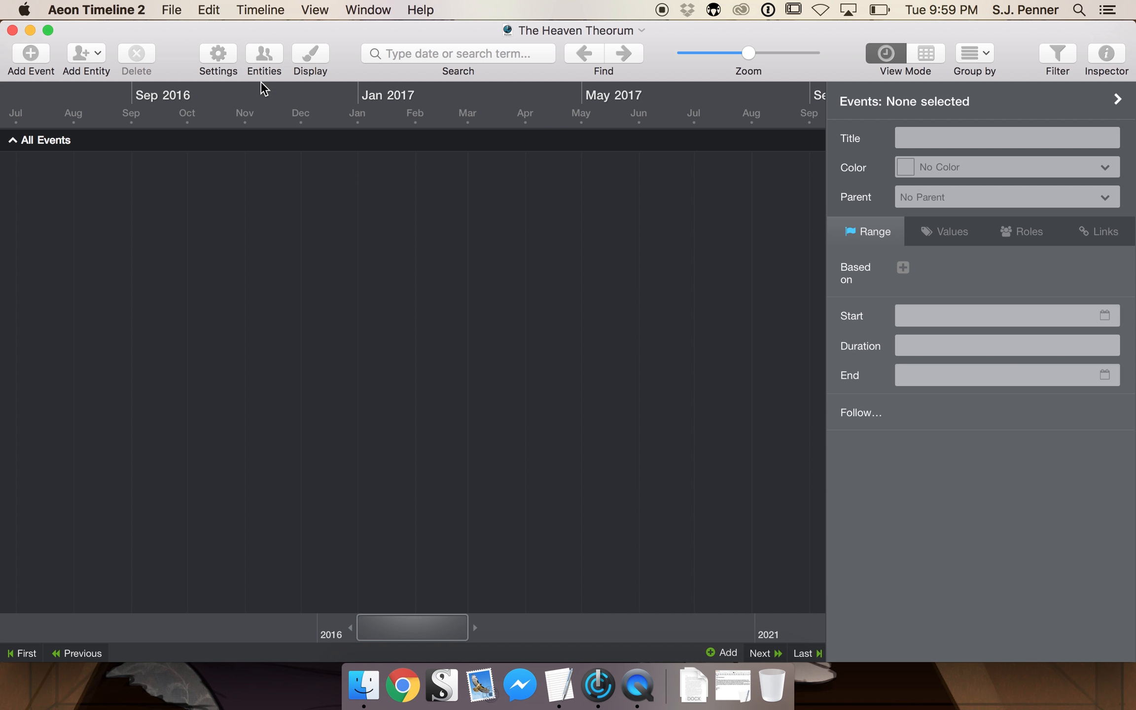
Review the entity types and the fields available for characters in the entity manager.
{"action": "left_click", "coordinate": [264, 52]}
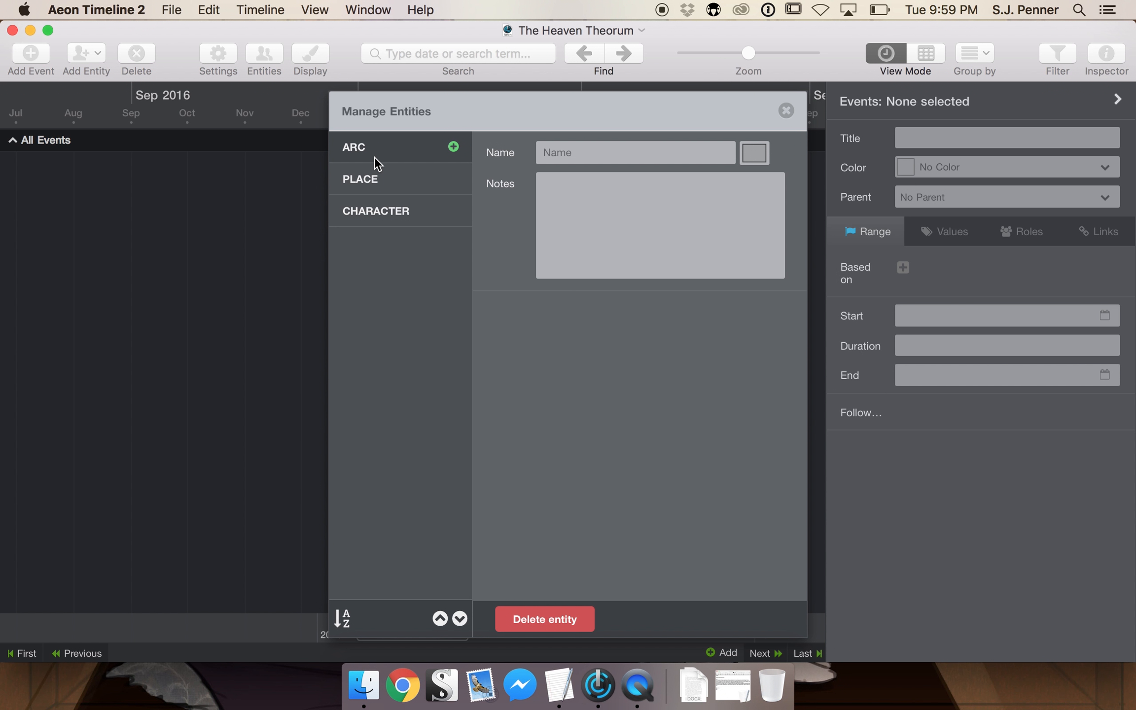
{"action": "left_click", "coordinate": [381, 216]}
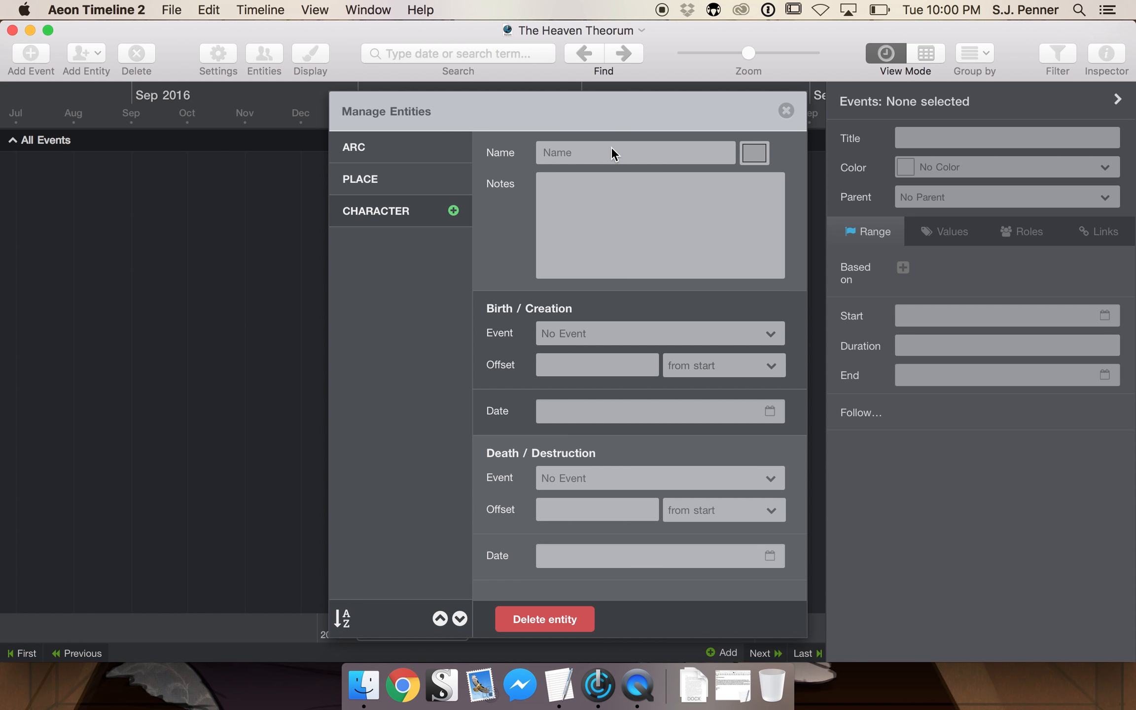
{"action": "left_click", "coordinate": [786, 111]}
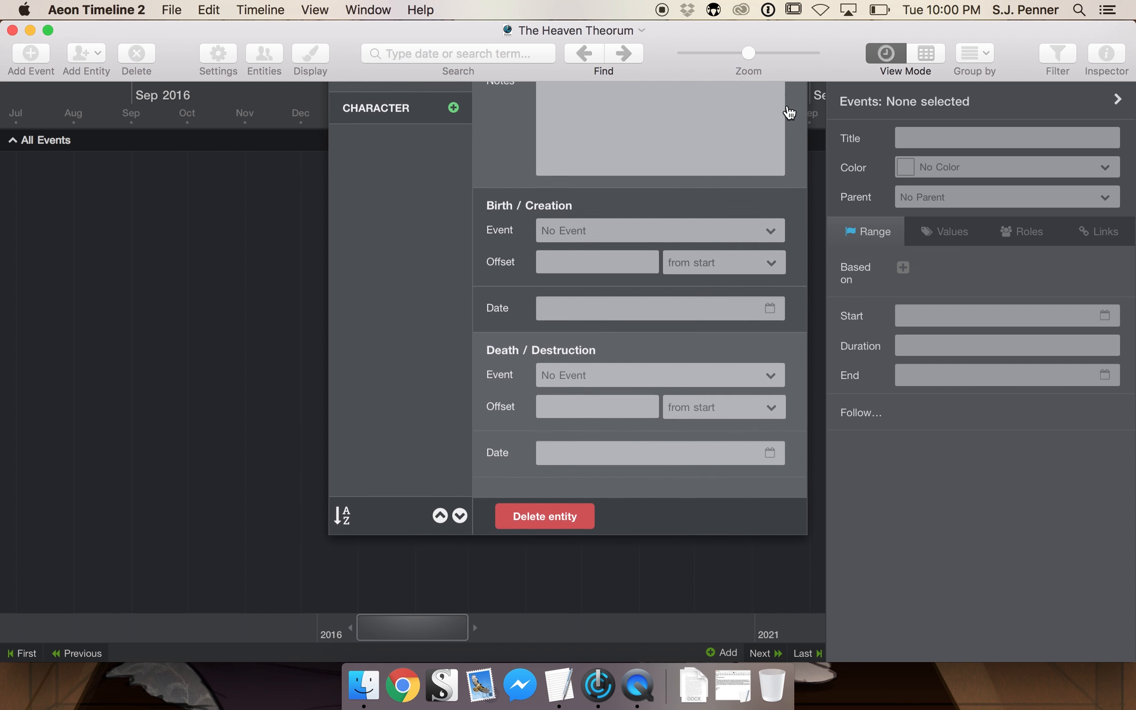
{"action": "left_click", "coordinate": [265, 54]}
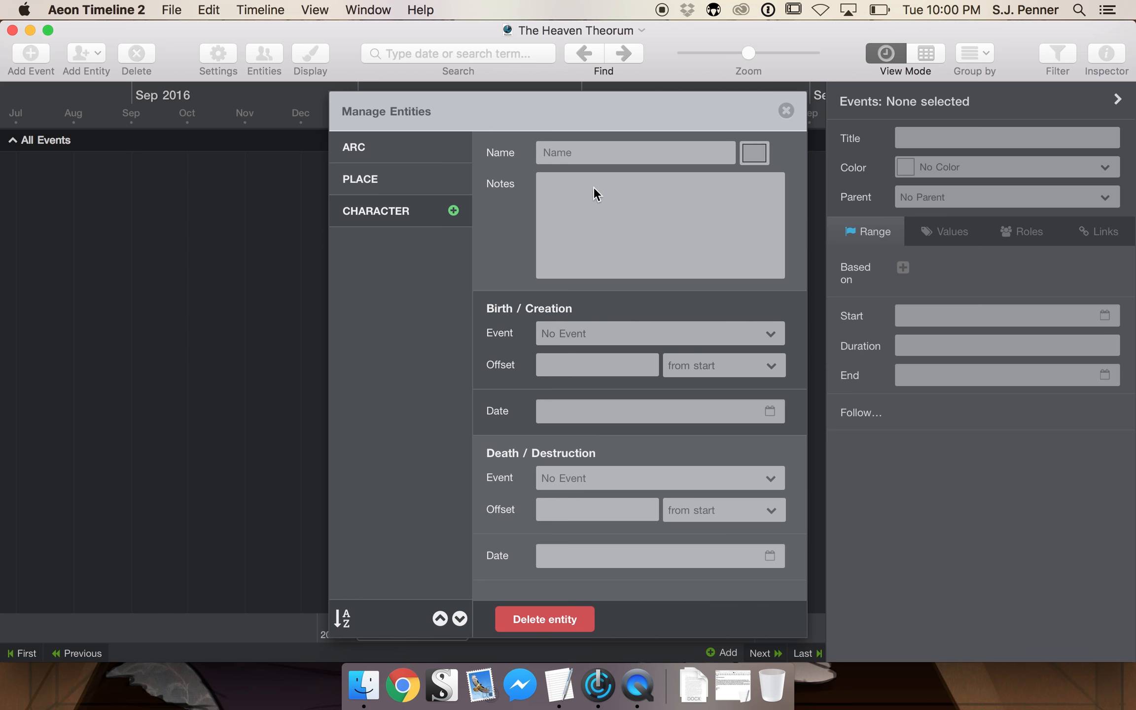
{"action": "left_click", "coordinate": [787, 109]}
Add a character entity with the first character's full name and no birth event, and check it in the entity manager.
{"action": "left_click", "coordinate": [83, 53]}
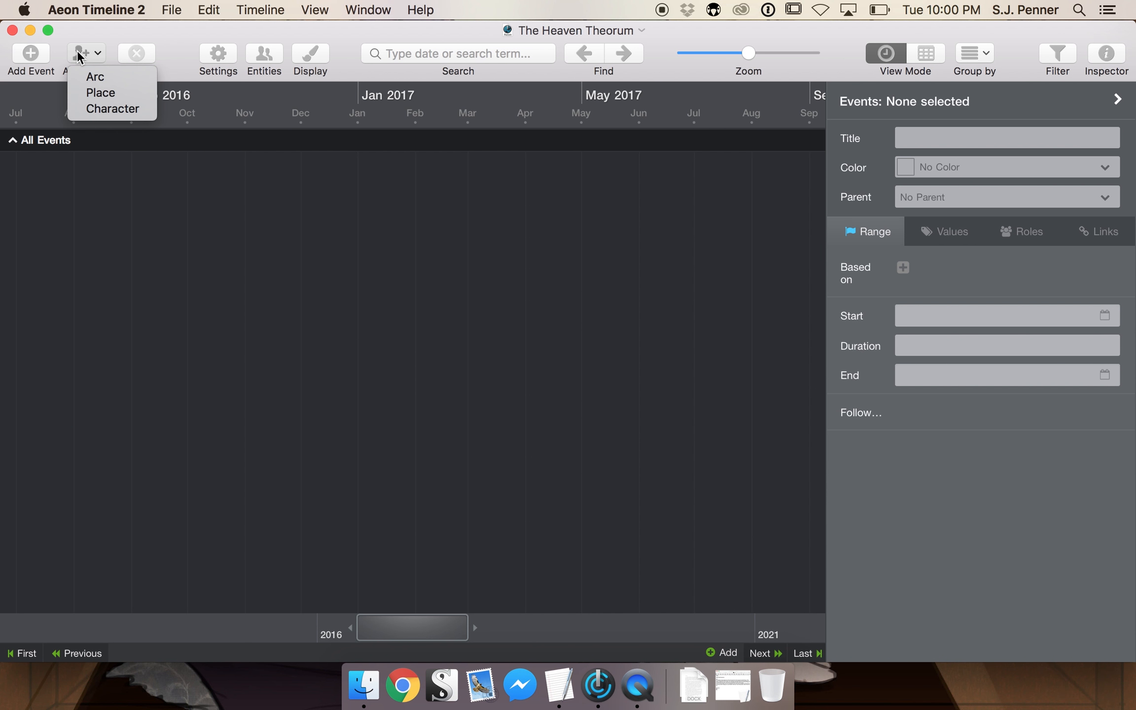
{"action": "left_click", "coordinate": [108, 109]}
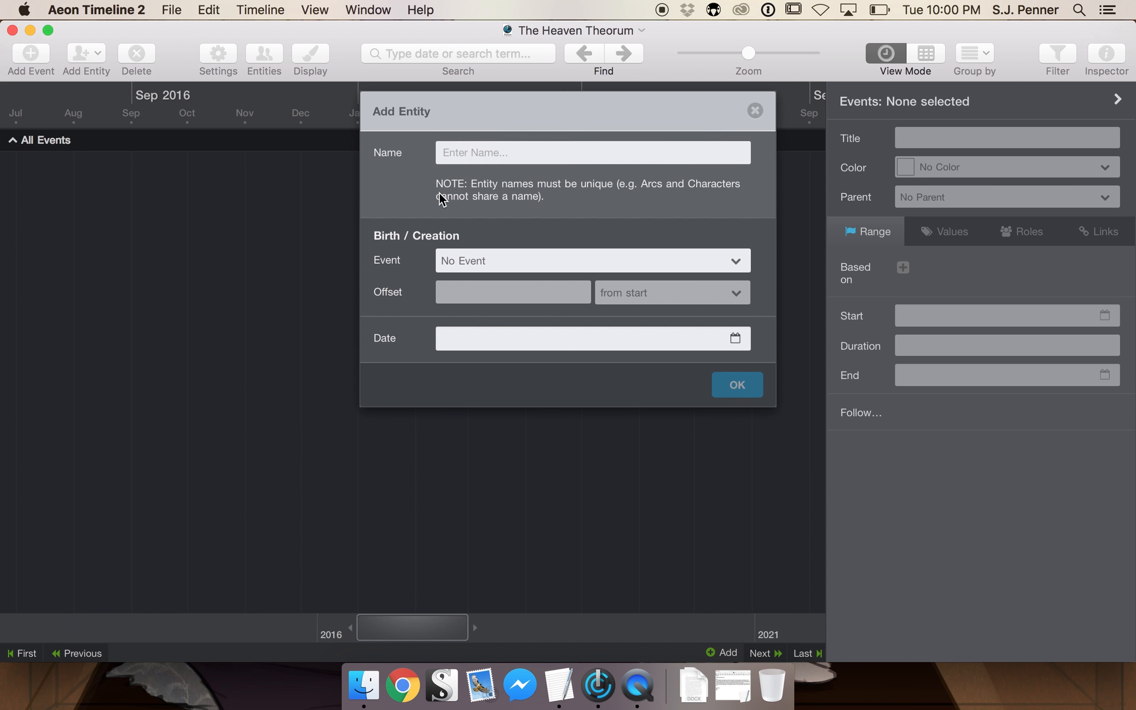
{"action": "type", "text": "Emery"}
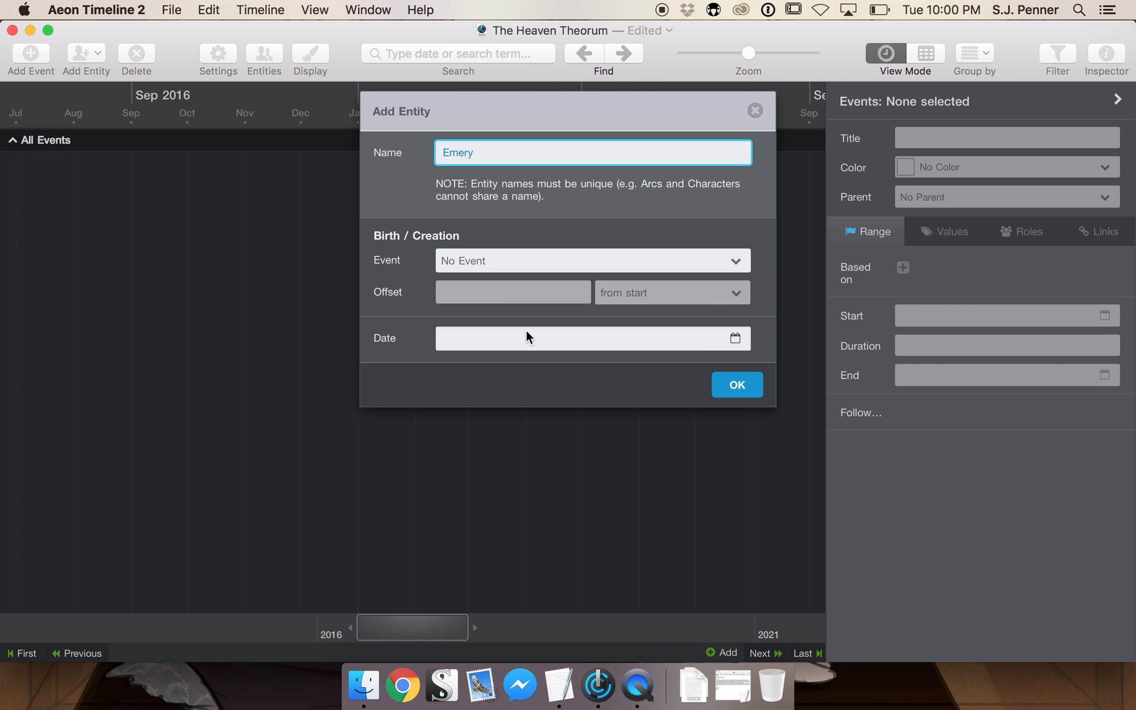
{"action": "type", "text": " Goodwin"}
{"action": "left_click", "coordinate": [642, 262]}
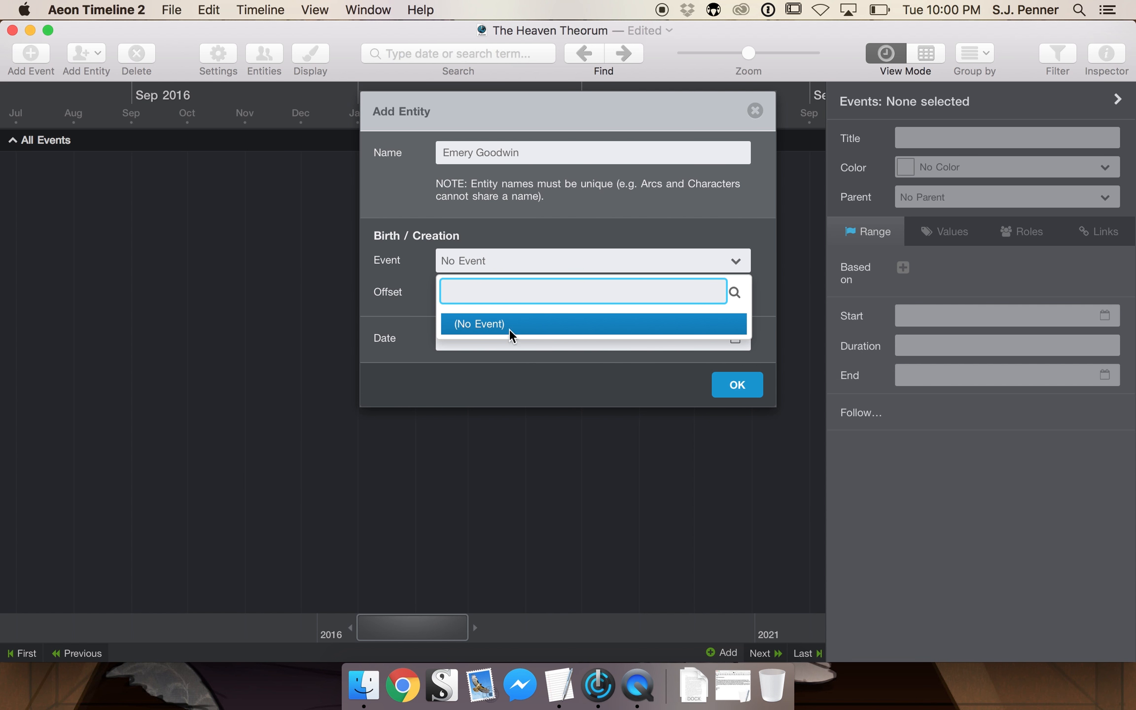
{"action": "left_click", "coordinate": [624, 372]}
{"action": "left_click", "coordinate": [740, 385]}
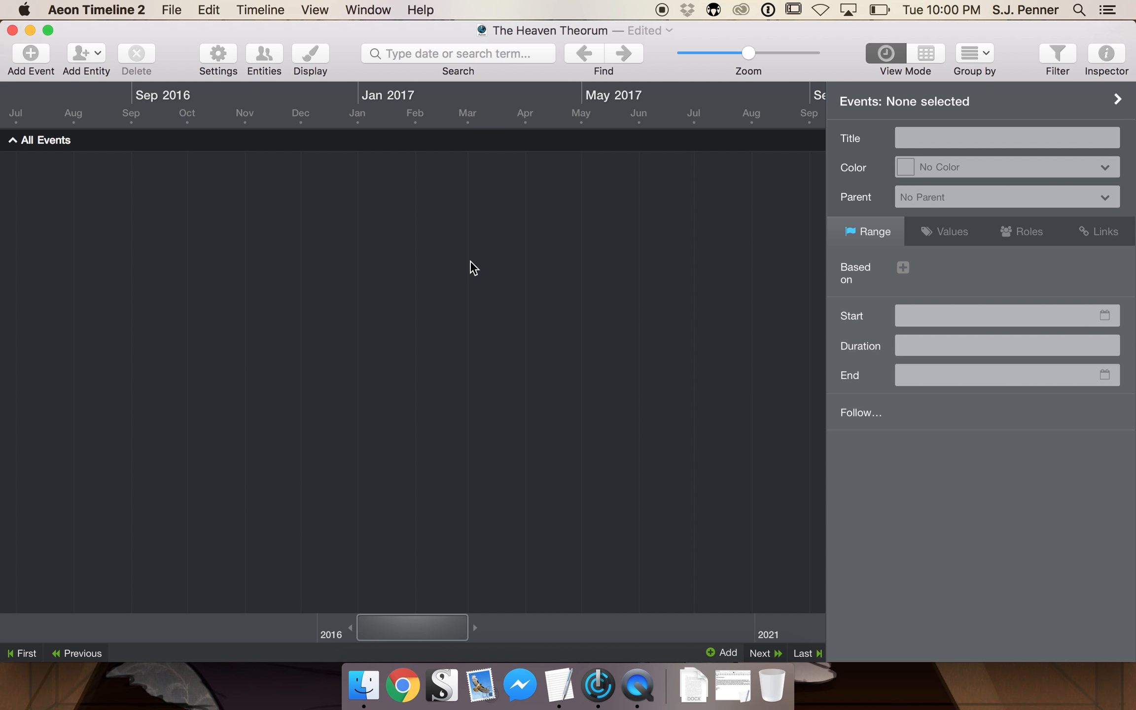
{"action": "left_click", "coordinate": [267, 49]}
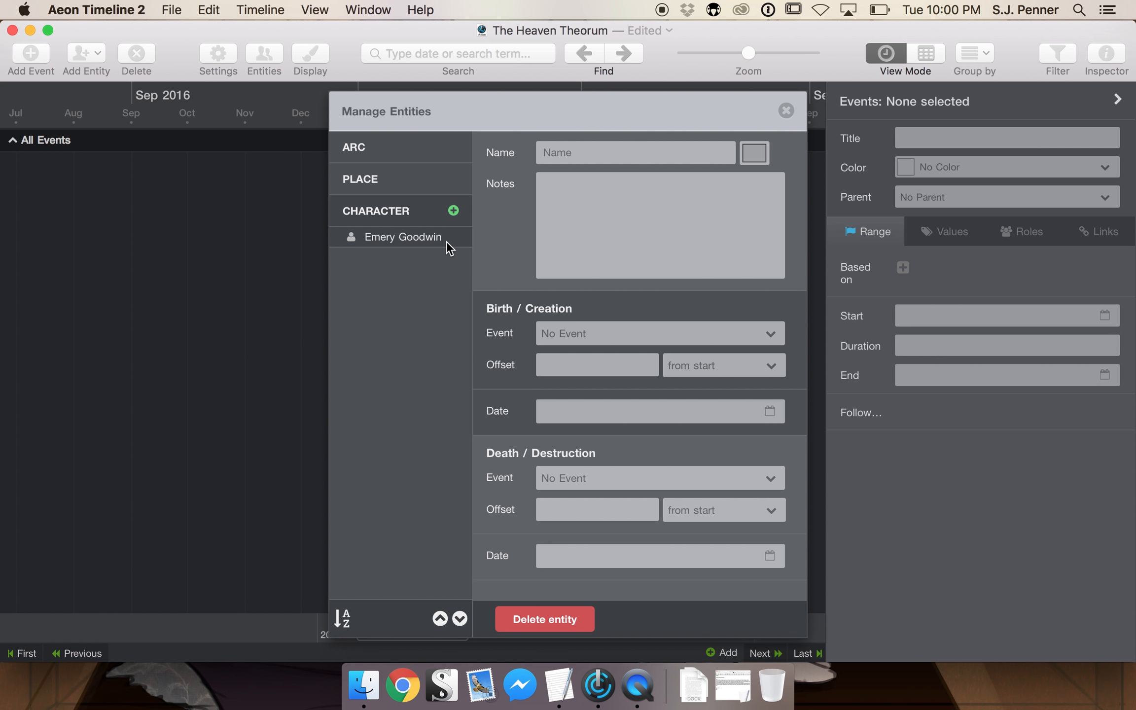
{"action": "left_click", "coordinate": [785, 110]}
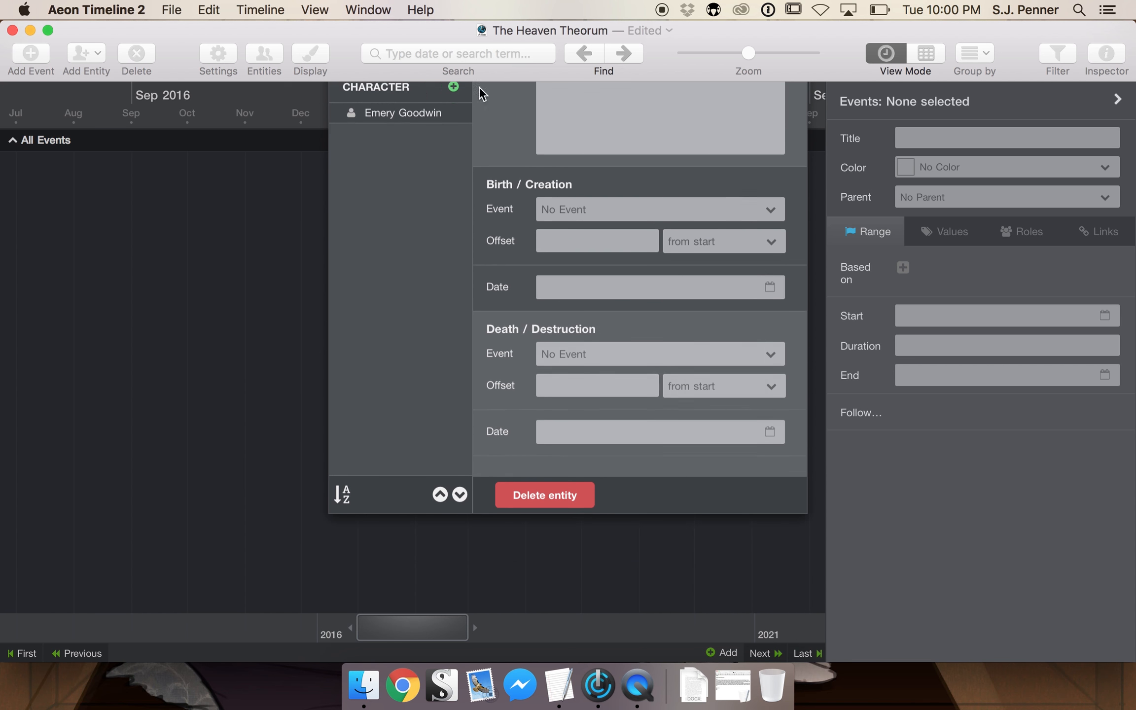
Add a second character entity with that character's full name, leaving the birth event and date unset.
{"action": "left_click", "coordinate": [92, 54]}
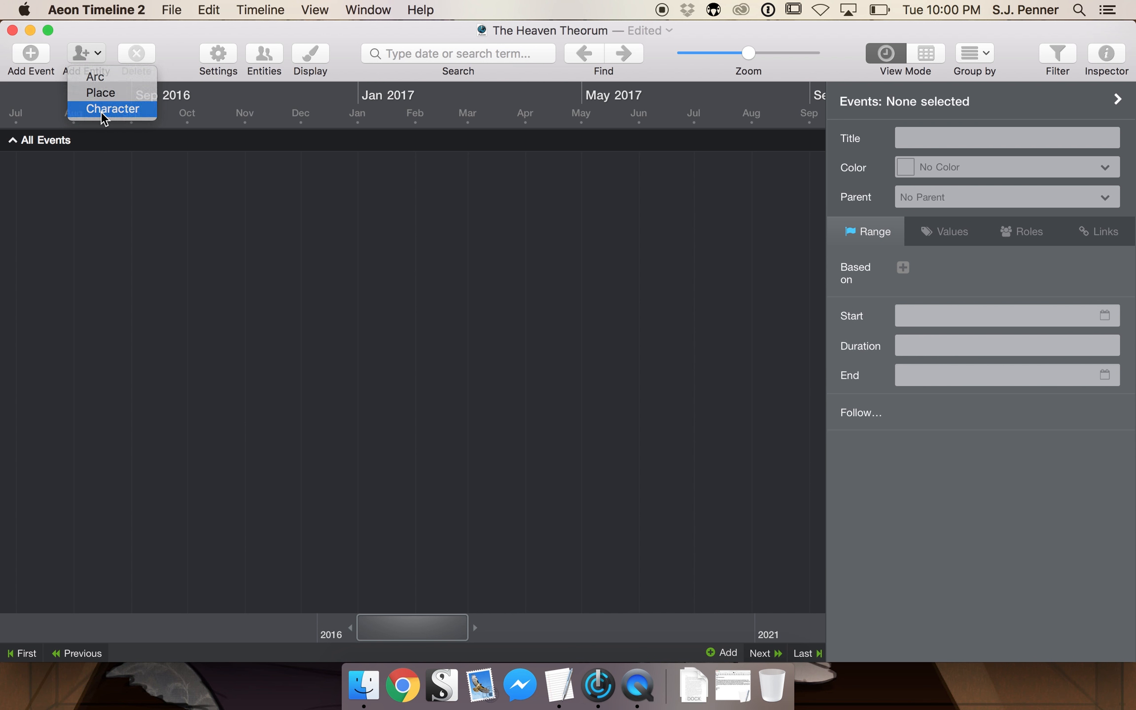
{"action": "left_click", "coordinate": [100, 109]}
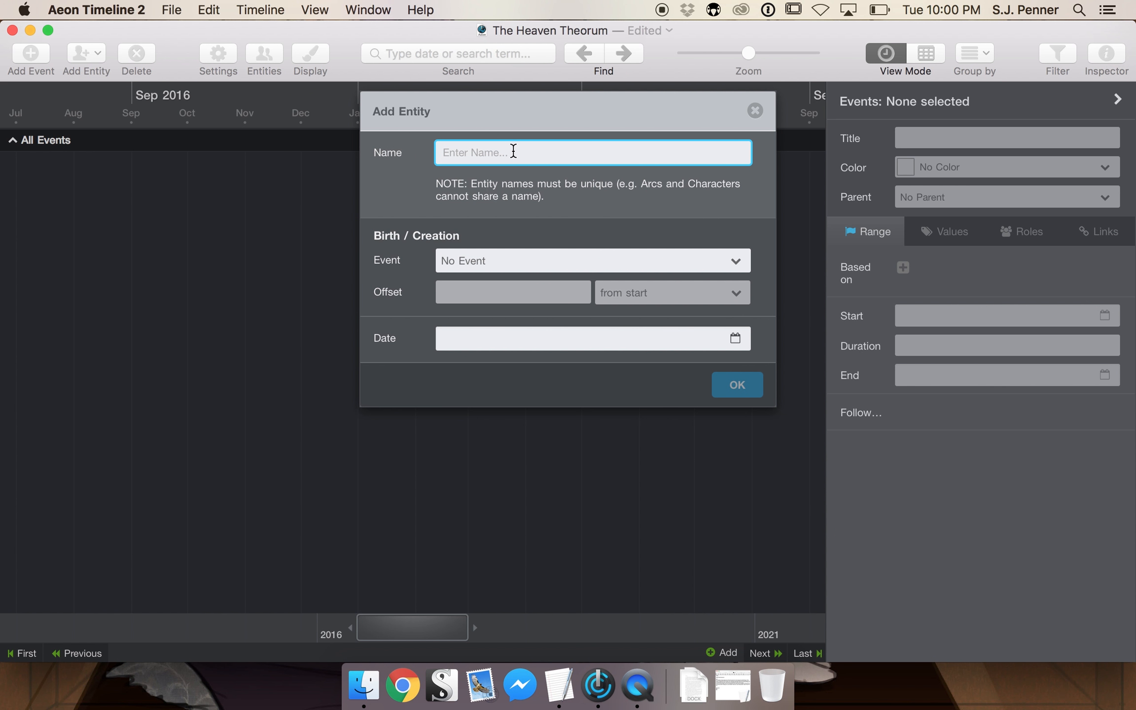
{"action": "type", "text": "Zi"}
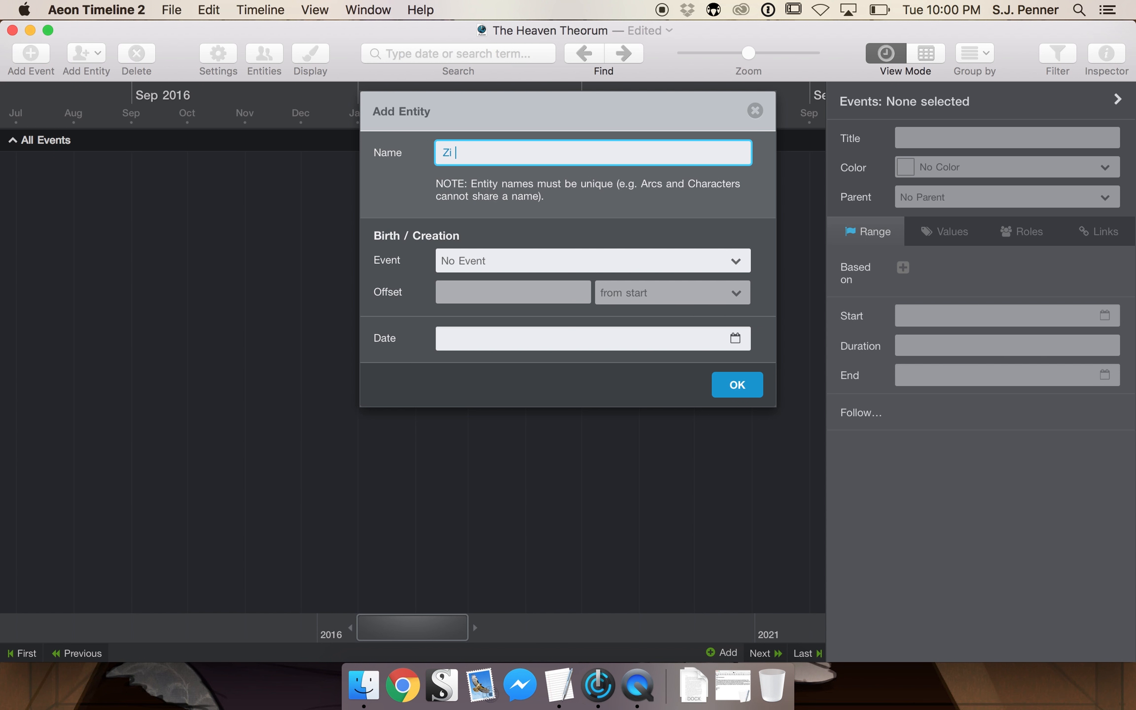
{"action": "type", "text": " Taylor"}
{"action": "left_click", "coordinate": [744, 392]}
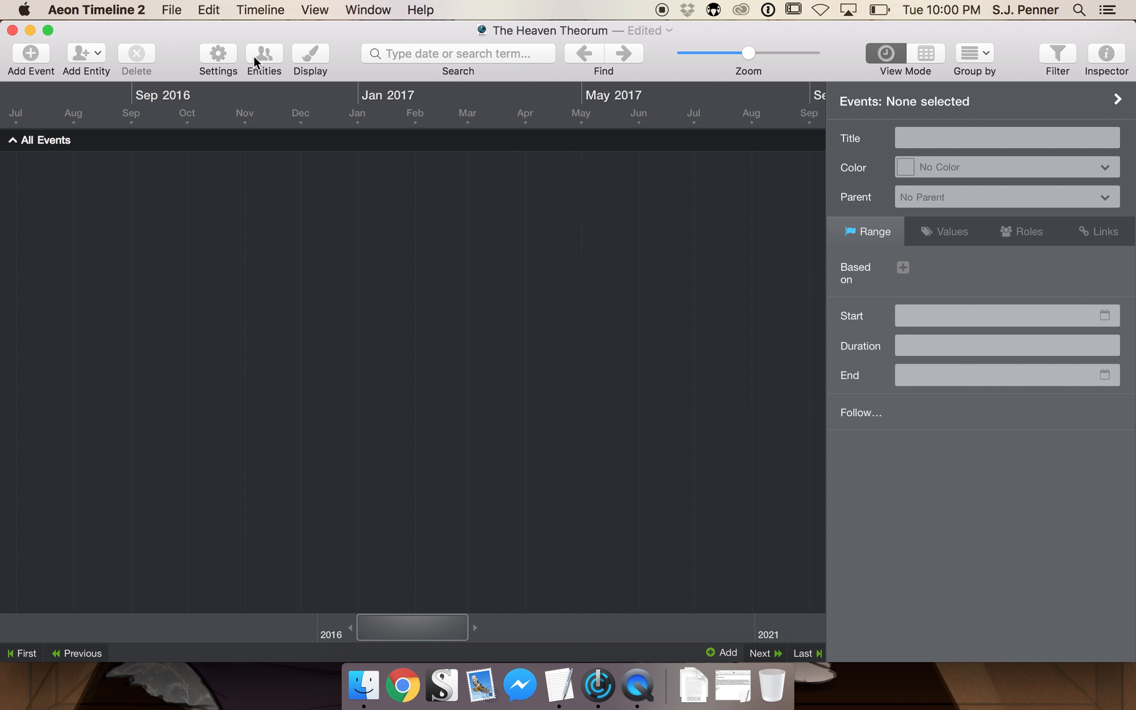
Add a place entity named San Francisco.
{"action": "left_click", "coordinate": [92, 53]}
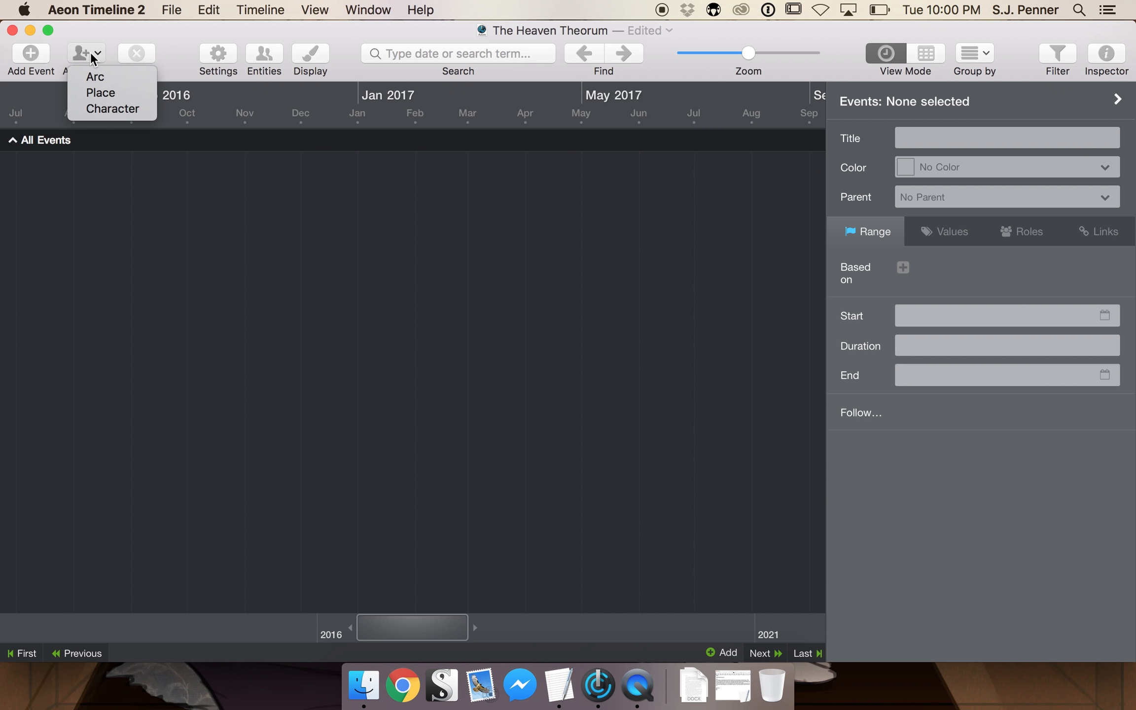
{"action": "left_click", "coordinate": [113, 96]}
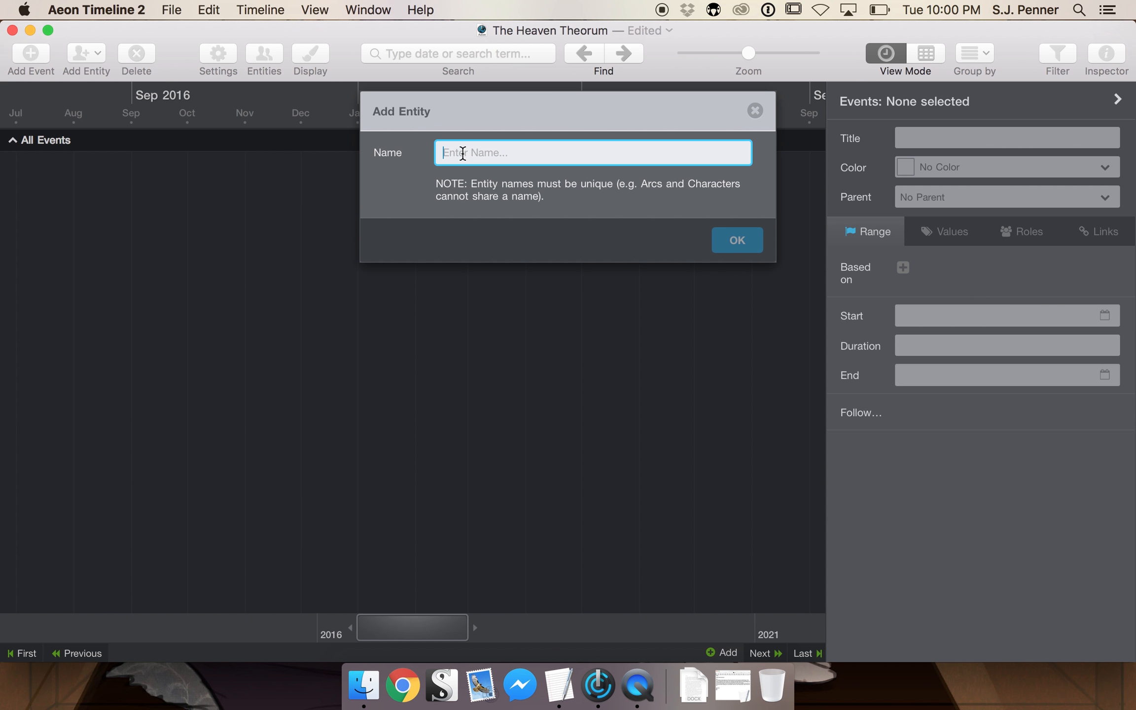
{"action": "type", "text": "San Fa"}
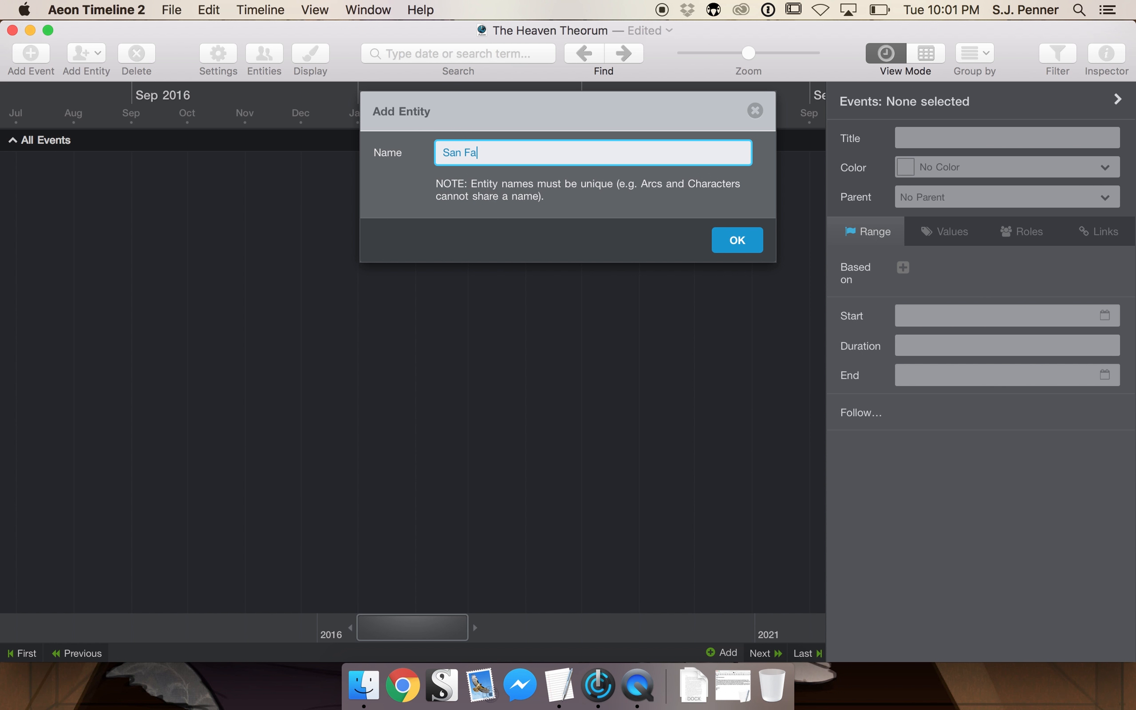
{"action": "key", "text": "BackSpace"}
{"action": "type", "text": "ranciso"}
{"action": "key", "text": "BackSpace"}
{"action": "type", "text": "co"}
{"action": "left_click", "coordinate": [742, 242]}
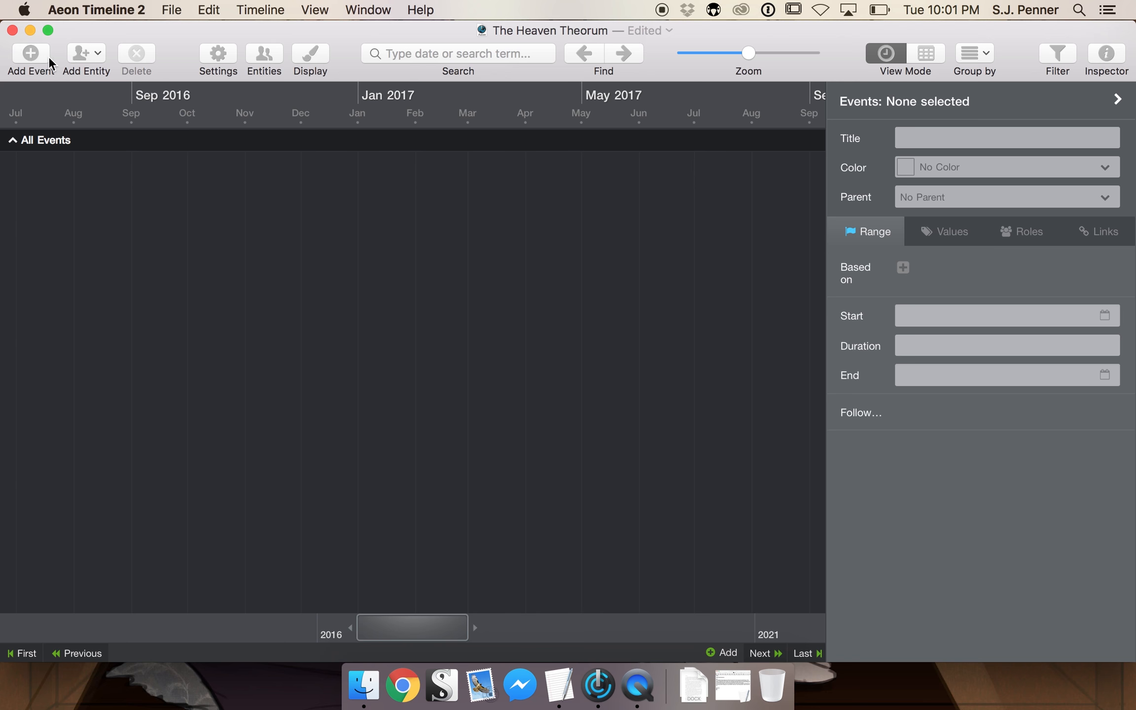
Start a new event titled as the first character finding the second, and set its location to San Francisco.
{"action": "left_click", "coordinate": [32, 54]}
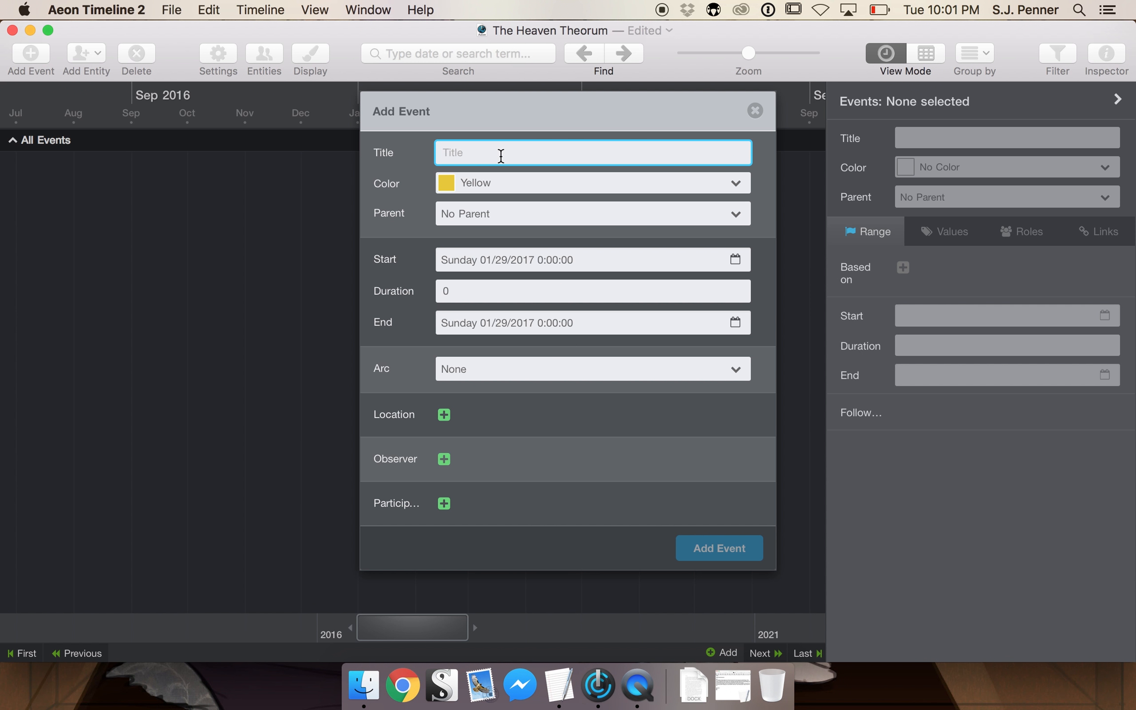
{"action": "type", "text": "Emery"}
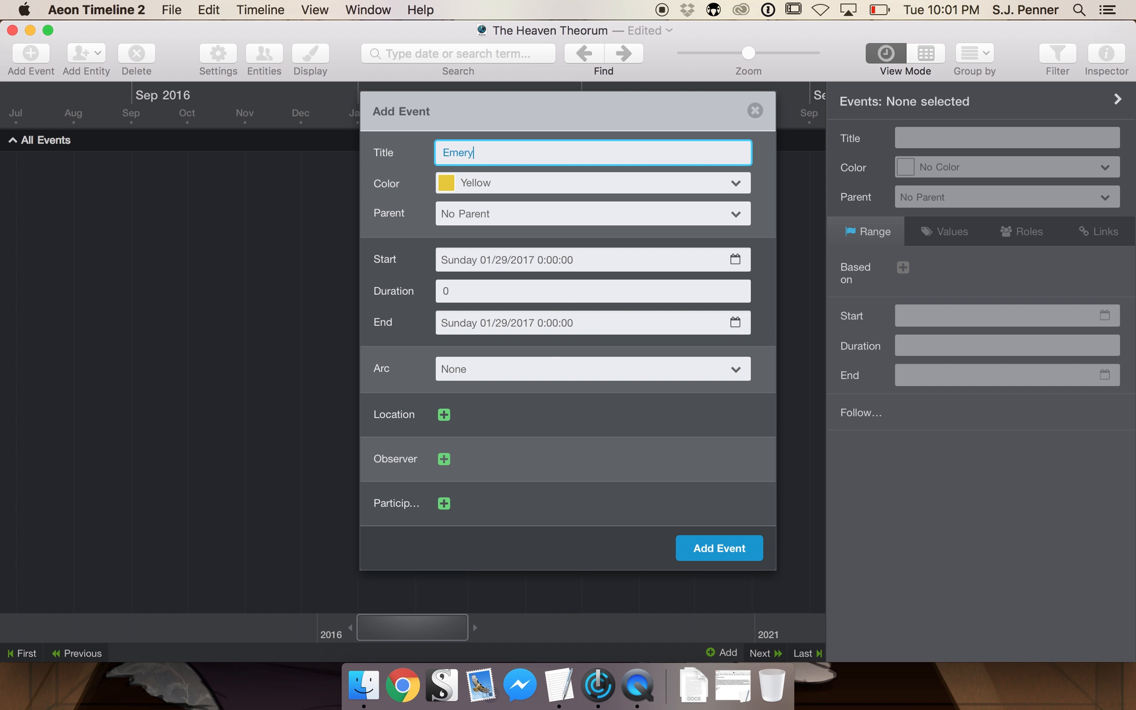
{"action": "type", "text": " Finds Zi"}
{"action": "left_click", "coordinate": [445, 416]}
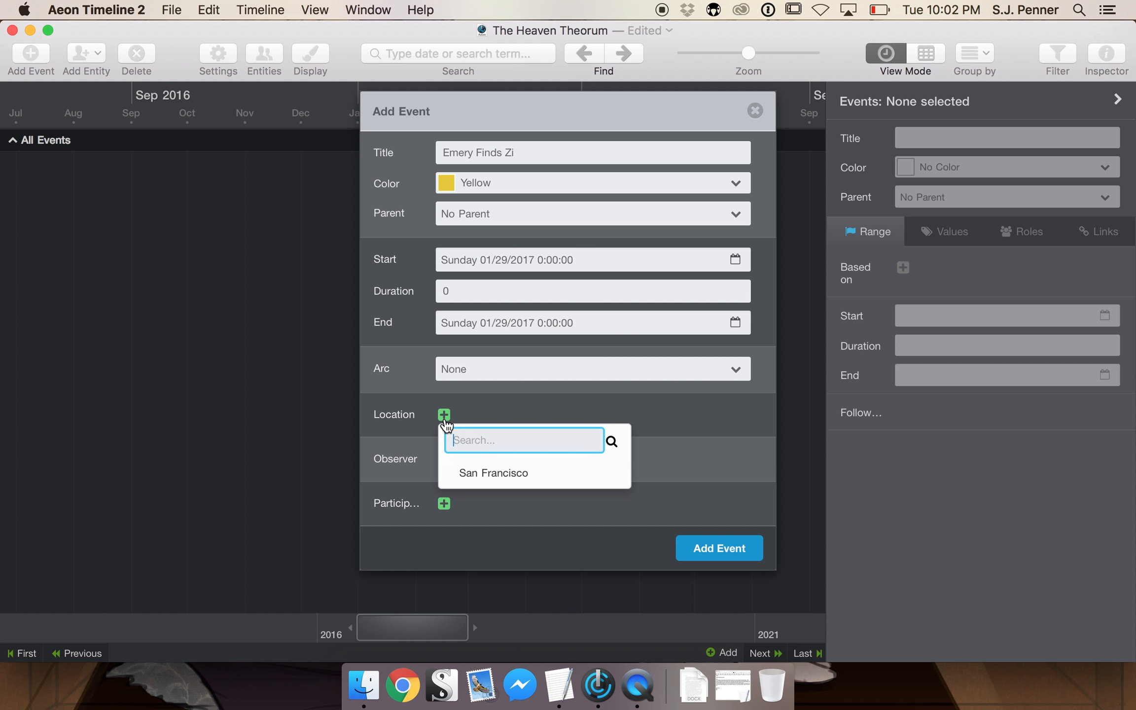
{"action": "left_click", "coordinate": [508, 474]}
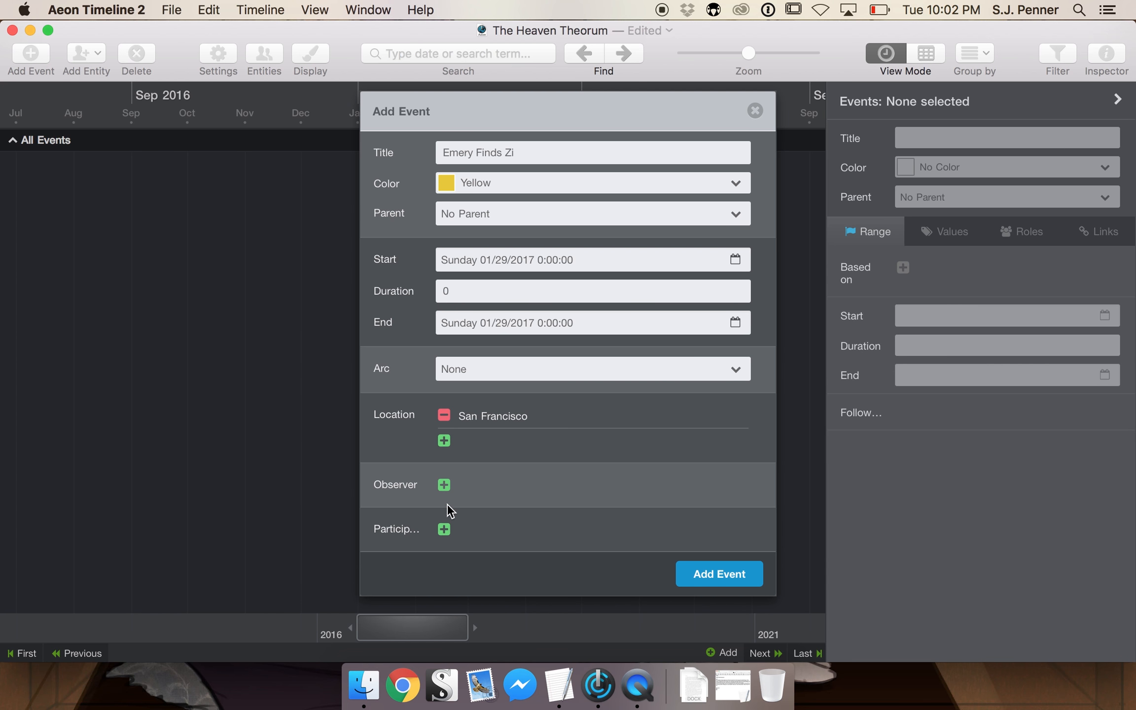
Assign both characters as the new event's participants and add the event to the timeline.
{"action": "left_click", "coordinate": [444, 529]}
{"action": "left_click", "coordinate": [469, 587]}
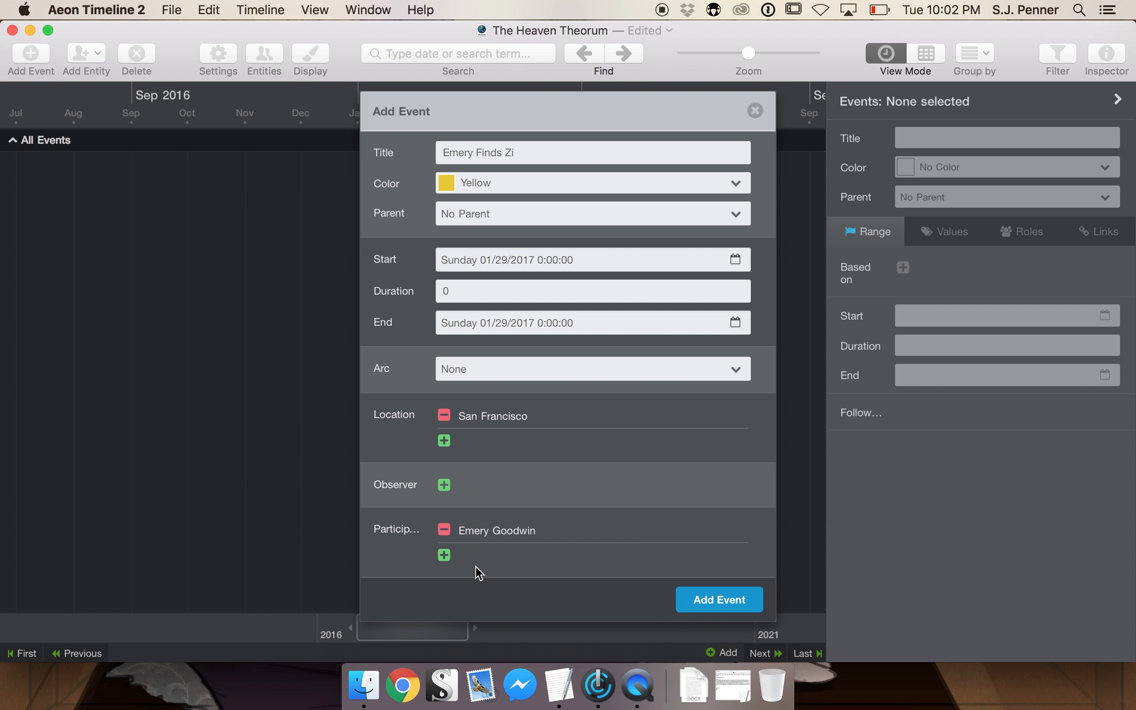
{"action": "left_click", "coordinate": [444, 555]}
{"action": "left_click", "coordinate": [468, 612]}
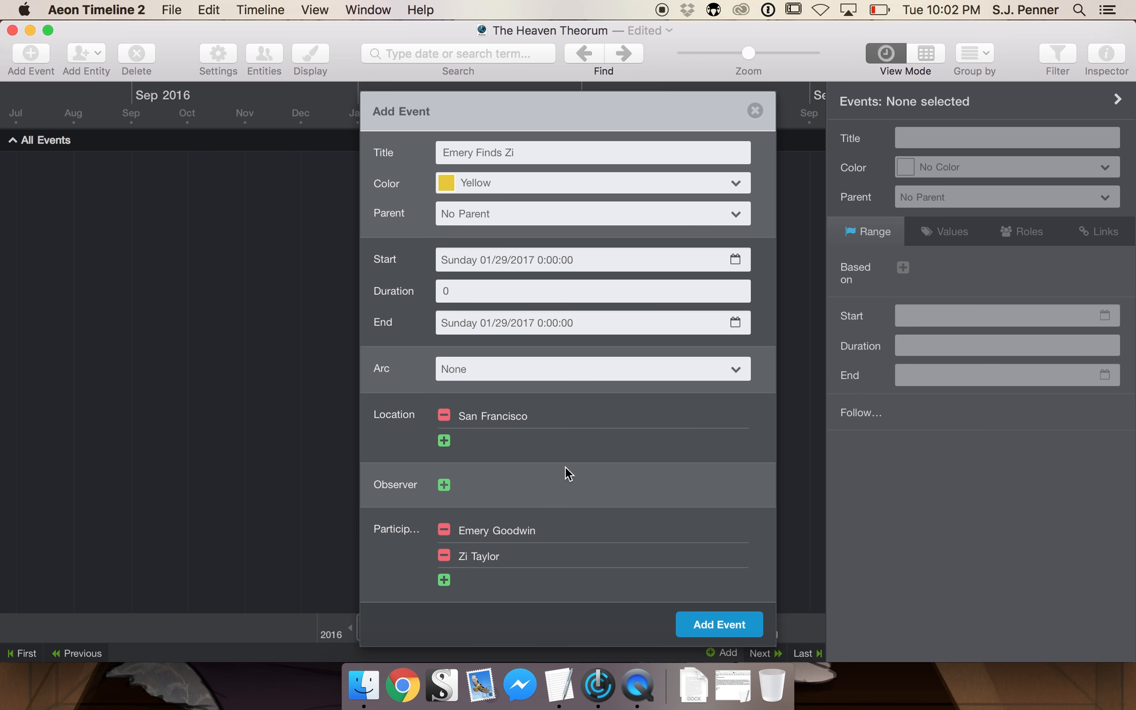
{"action": "left_click", "coordinate": [719, 624]}
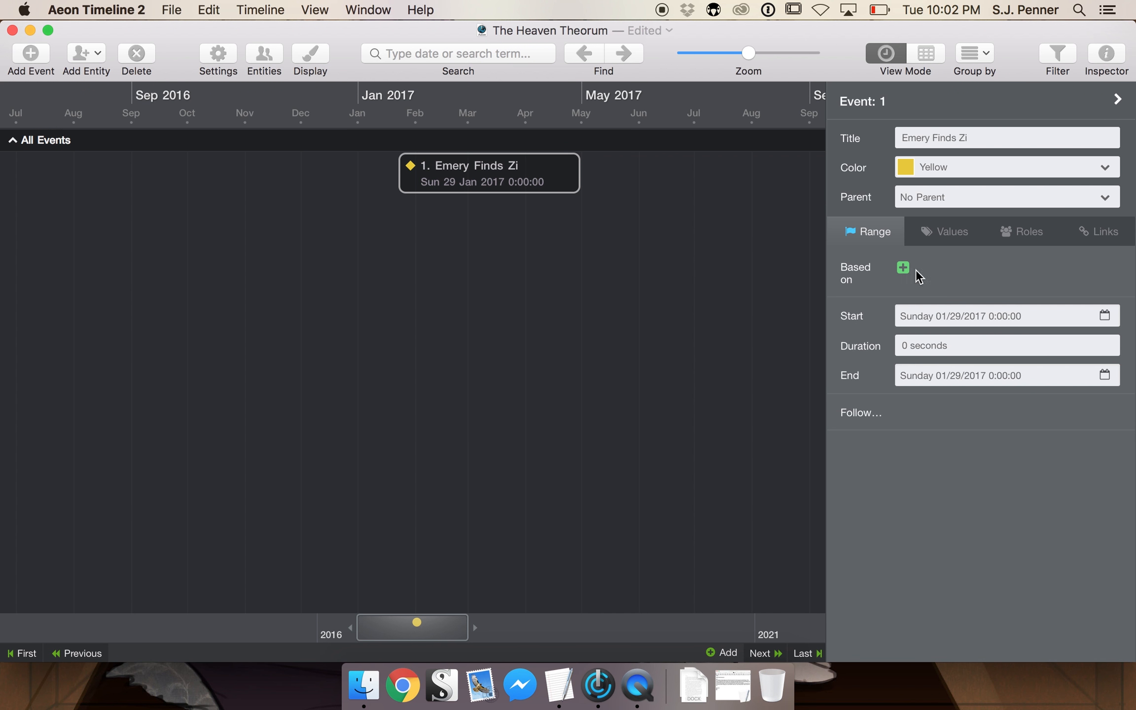
Hide the event inspector and show it again.
{"action": "left_click", "coordinate": [1109, 57]}
{"action": "left_click", "coordinate": [1109, 57]}
{"action": "left_click", "coordinate": [1108, 57]}
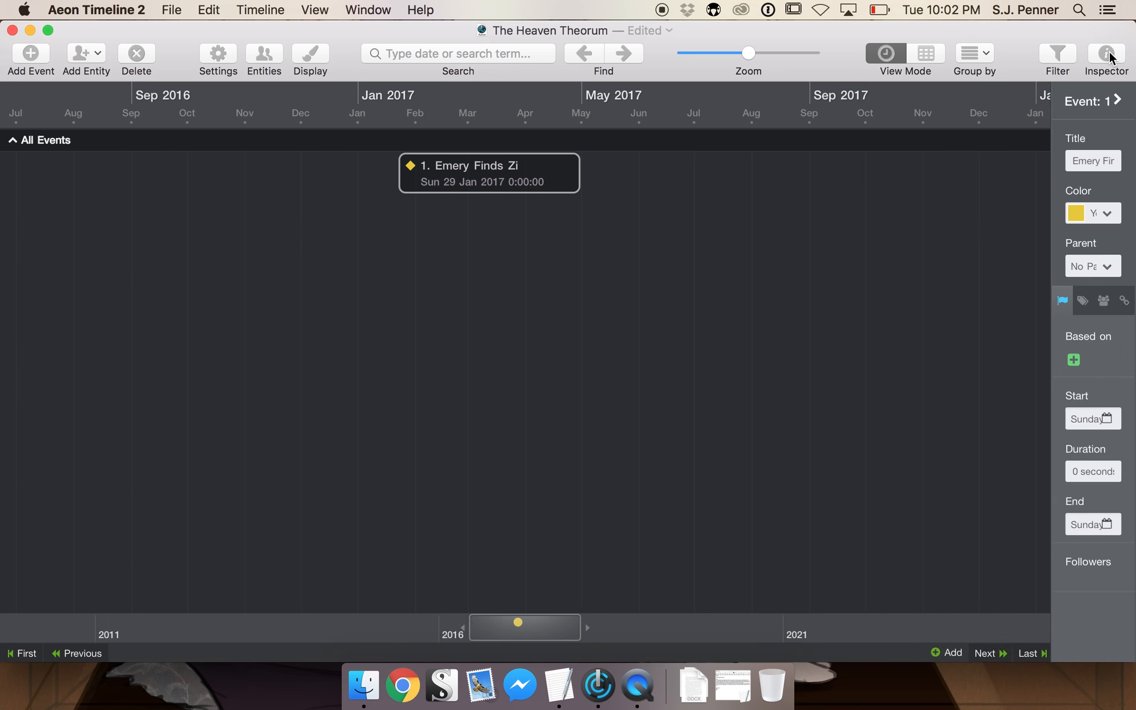
{"action": "left_click", "coordinate": [1109, 57]}
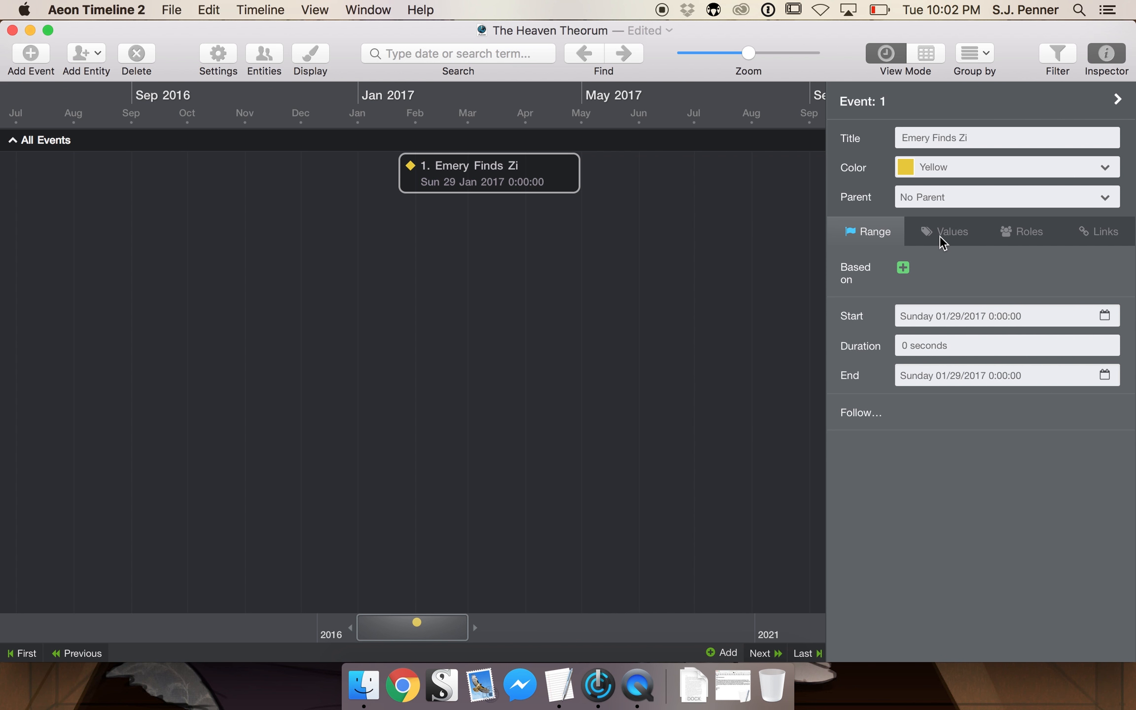
Summarize the event as the first character finding the second after 6 years of searching in the ASB offices, when he comes to talk about a job.
{"action": "left_click", "coordinate": [939, 235]}
{"action": "left_click", "coordinate": [919, 269]}
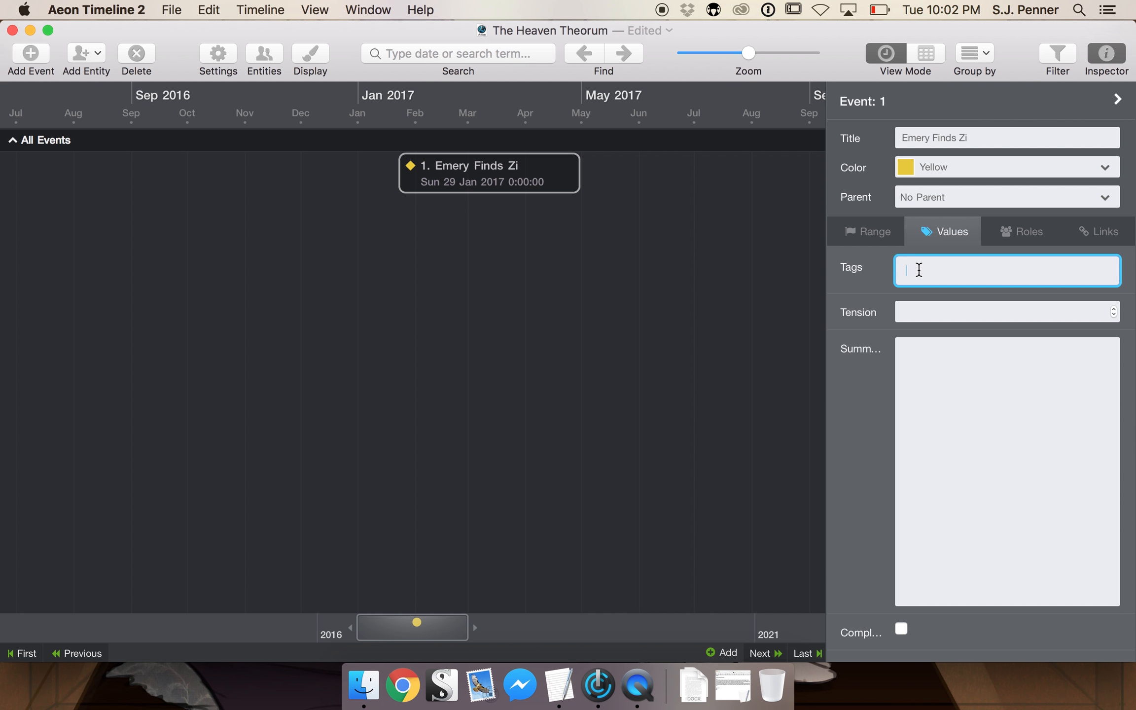
{"action": "left_click", "coordinate": [977, 425]}
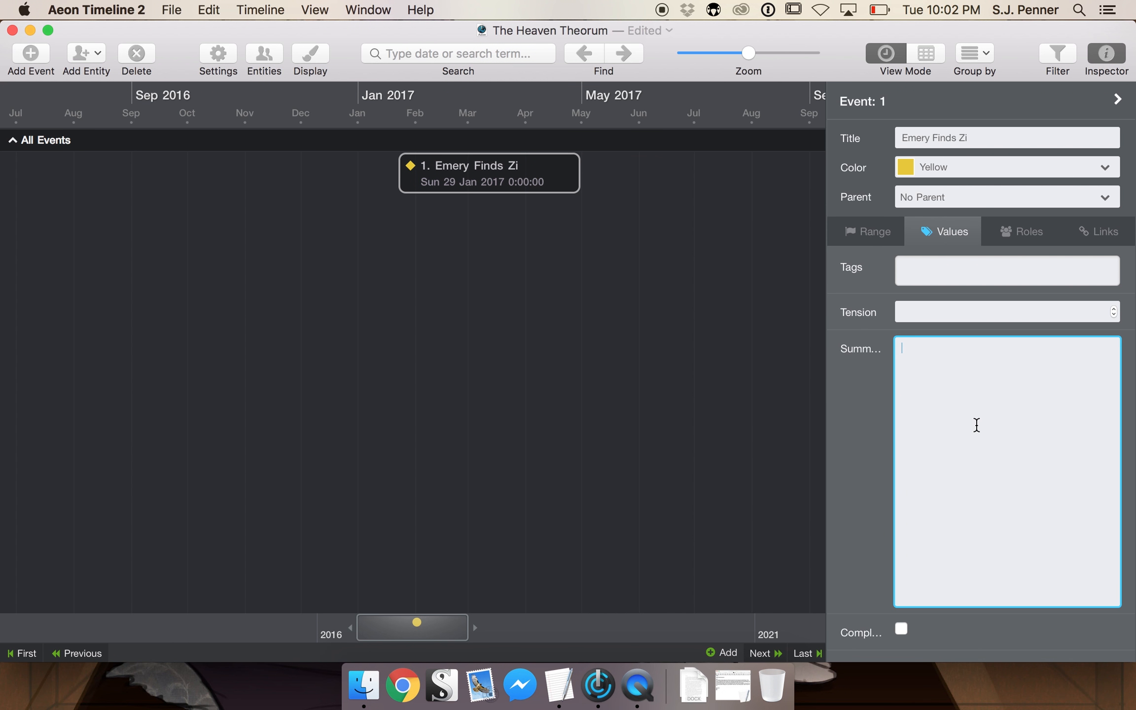
{"action": "type", "text": "Emery finds Zi after 6 years of sear"}
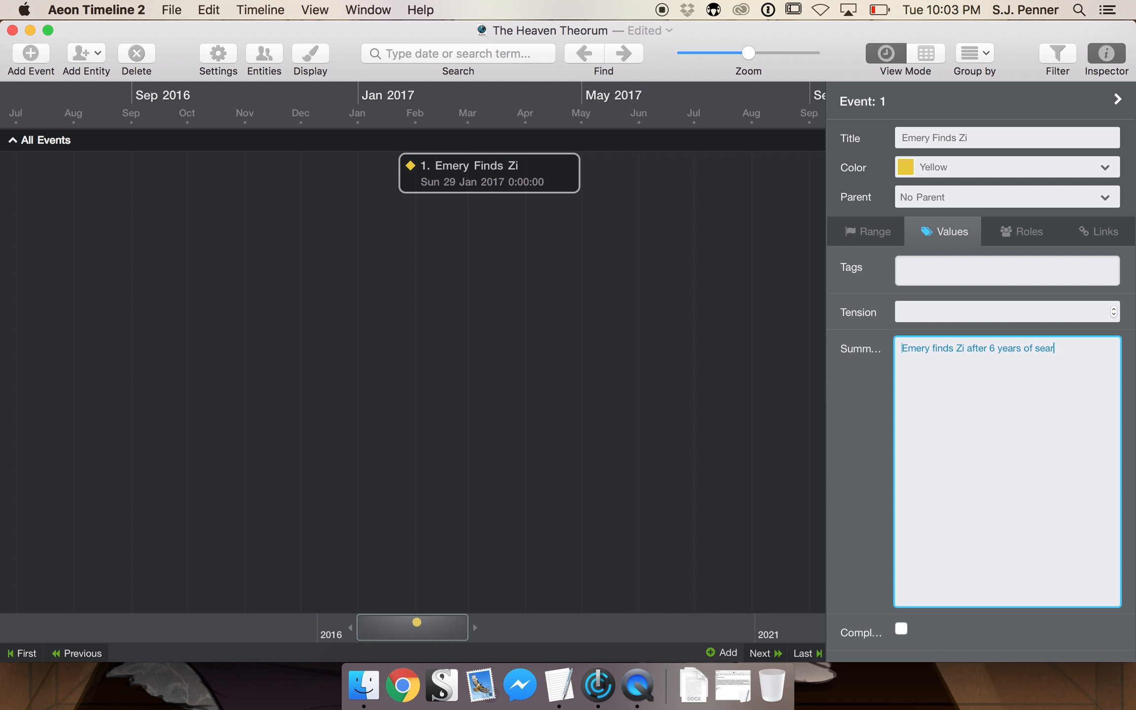
{"action": "type", "text": "ching in the ASB offices when he comes to talk t"}
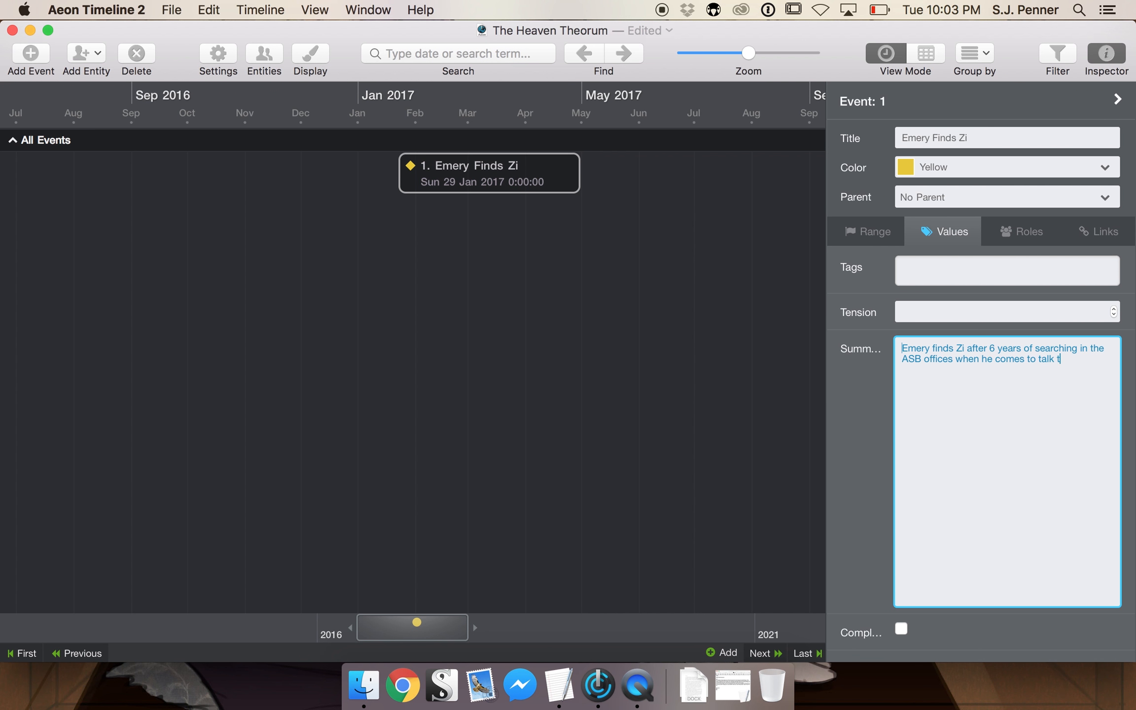
{"action": "type", "text": "o Cooper about a job."}
Add a third character entity with that character's full name, leaving the birth event and date unset.
{"action": "left_click", "coordinate": [100, 52]}
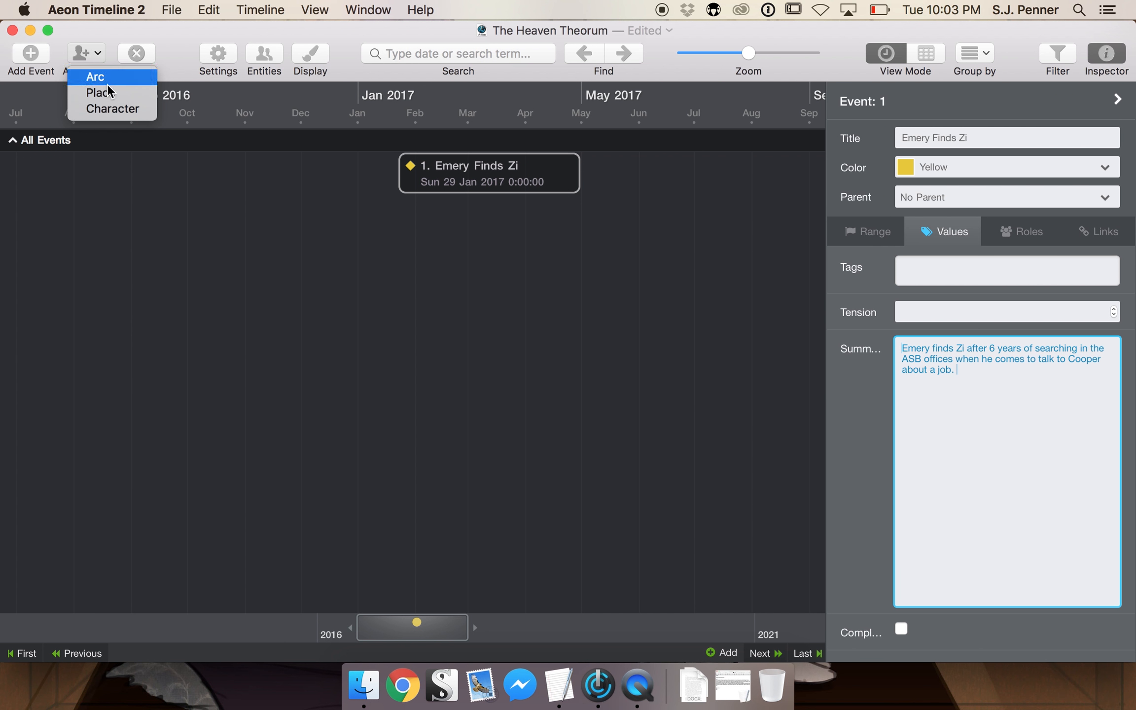
{"action": "left_click", "coordinate": [115, 106]}
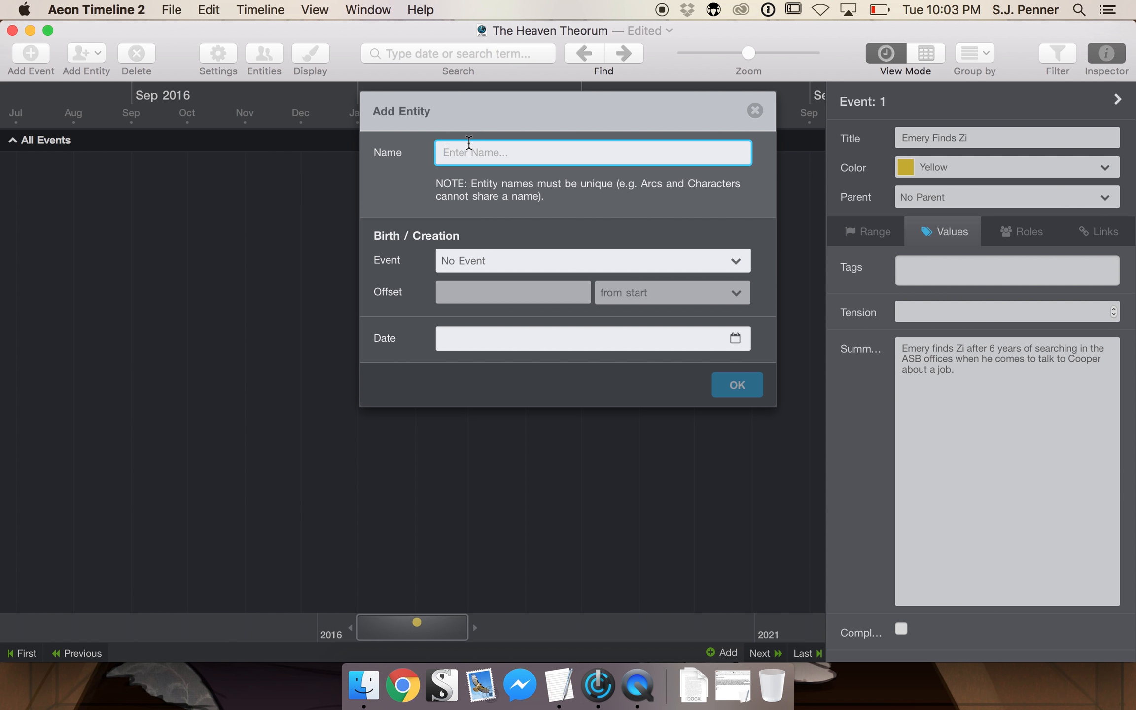
{"action": "type", "text": "Michael "}
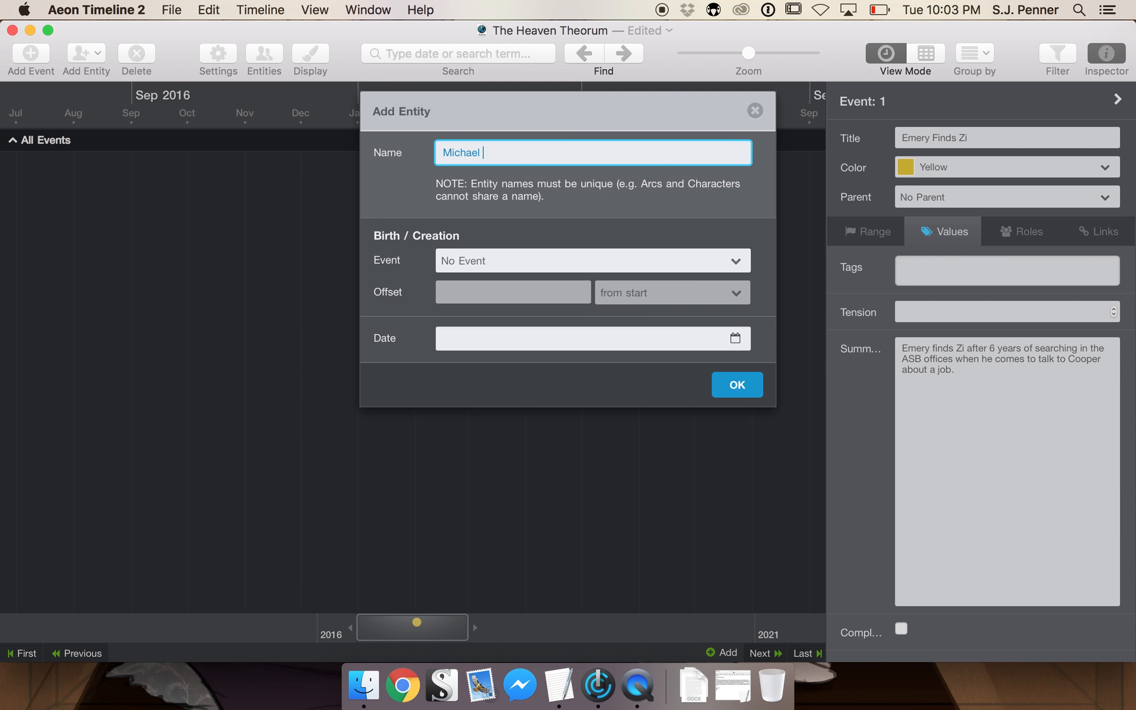
{"action": "type", "text": "Cooper"}
{"action": "left_click", "coordinate": [738, 385]}
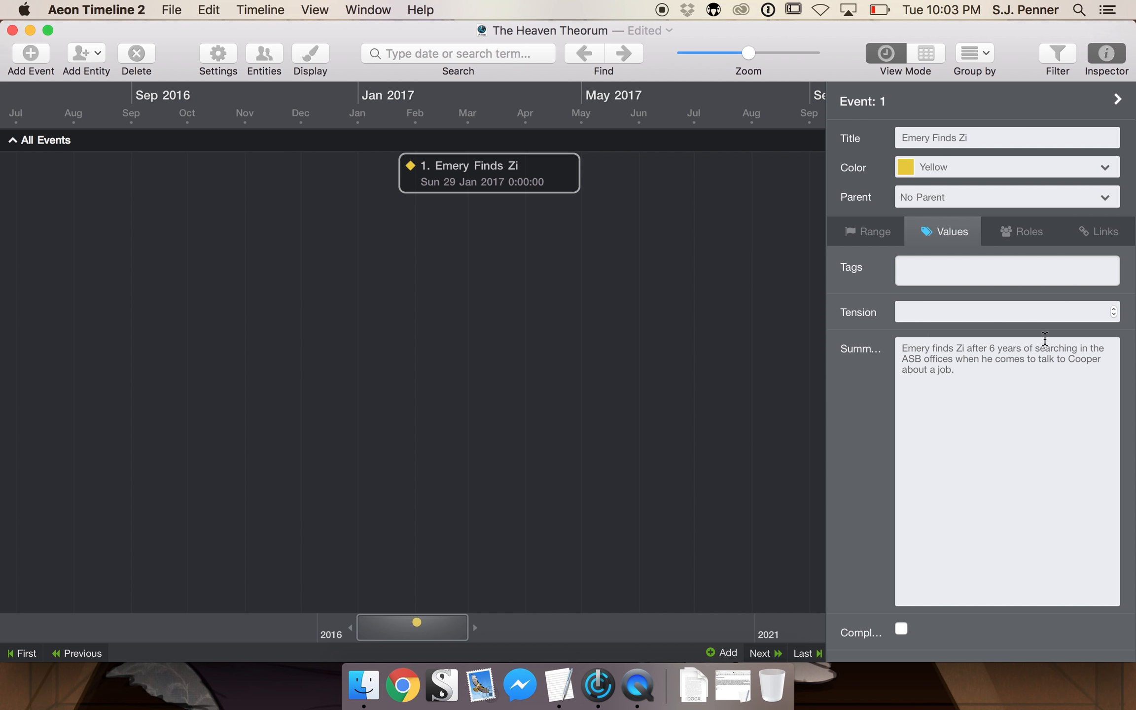
Assign the third character as an observer of the first event.
{"action": "left_click", "coordinate": [876, 230]}
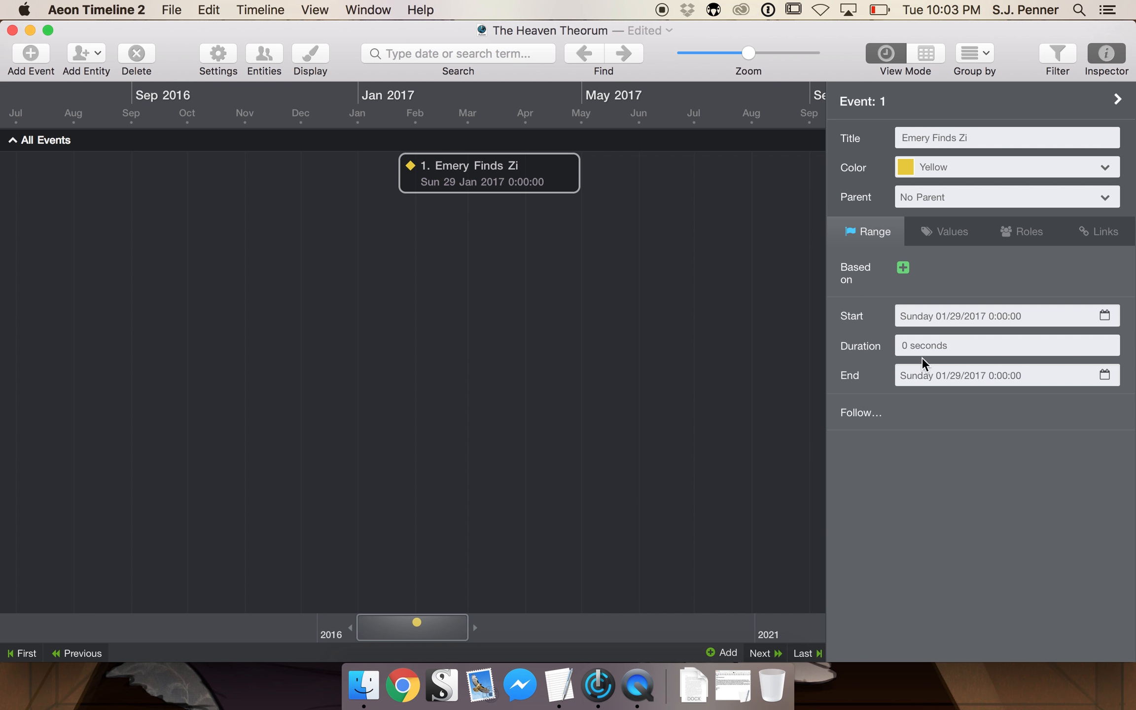
{"action": "left_click", "coordinate": [950, 233]}
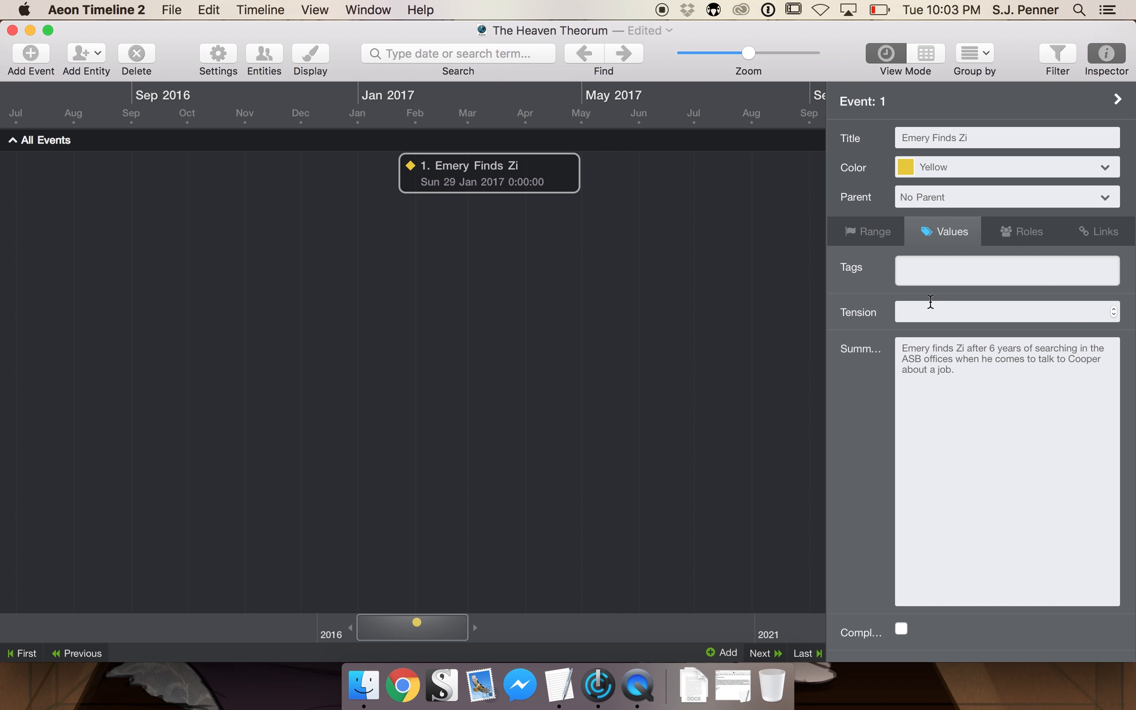
{"action": "left_click", "coordinate": [1011, 232]}
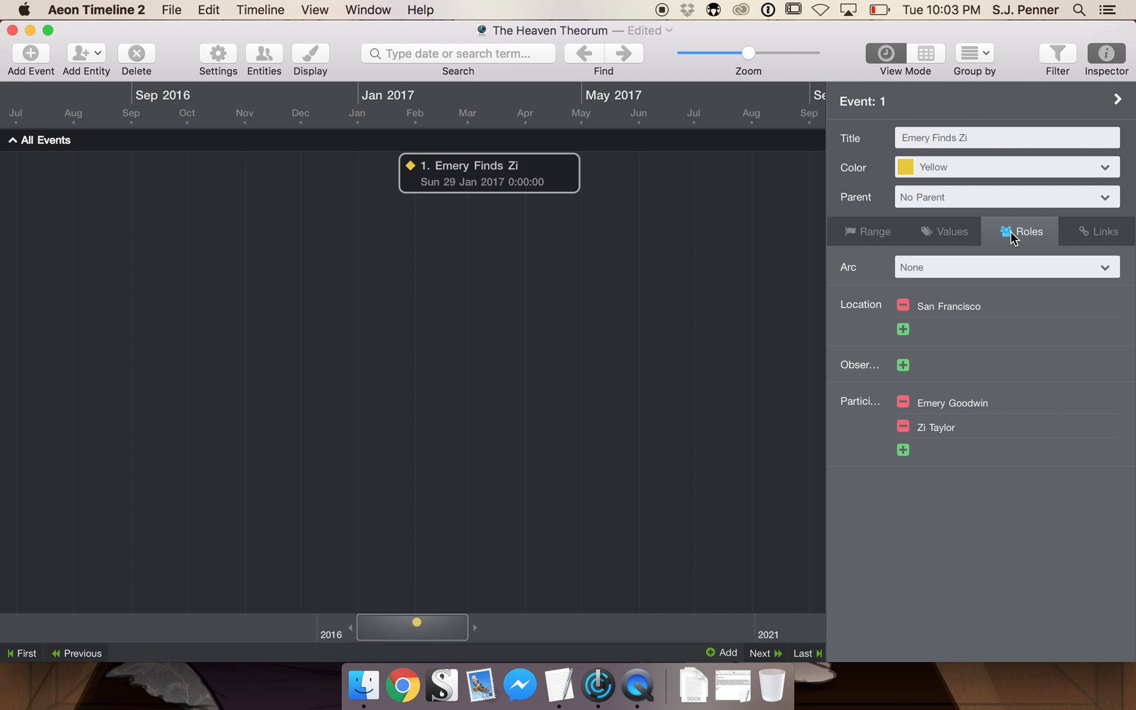
{"action": "left_click", "coordinate": [904, 366]}
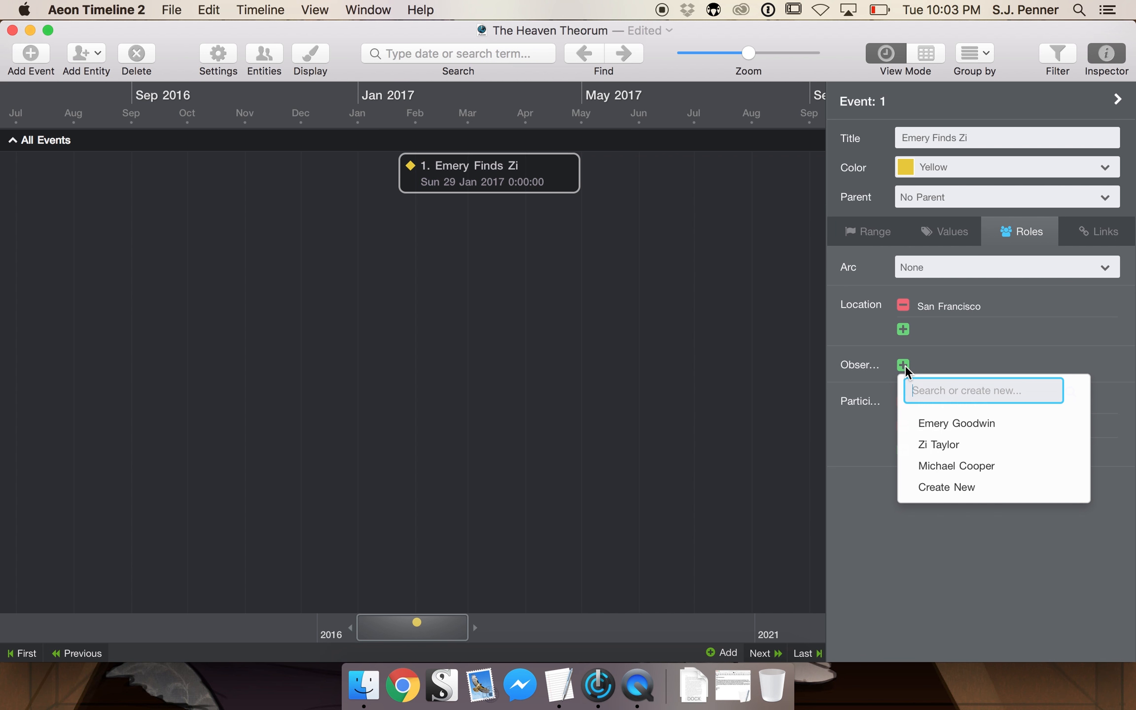
{"action": "left_click", "coordinate": [954, 466]}
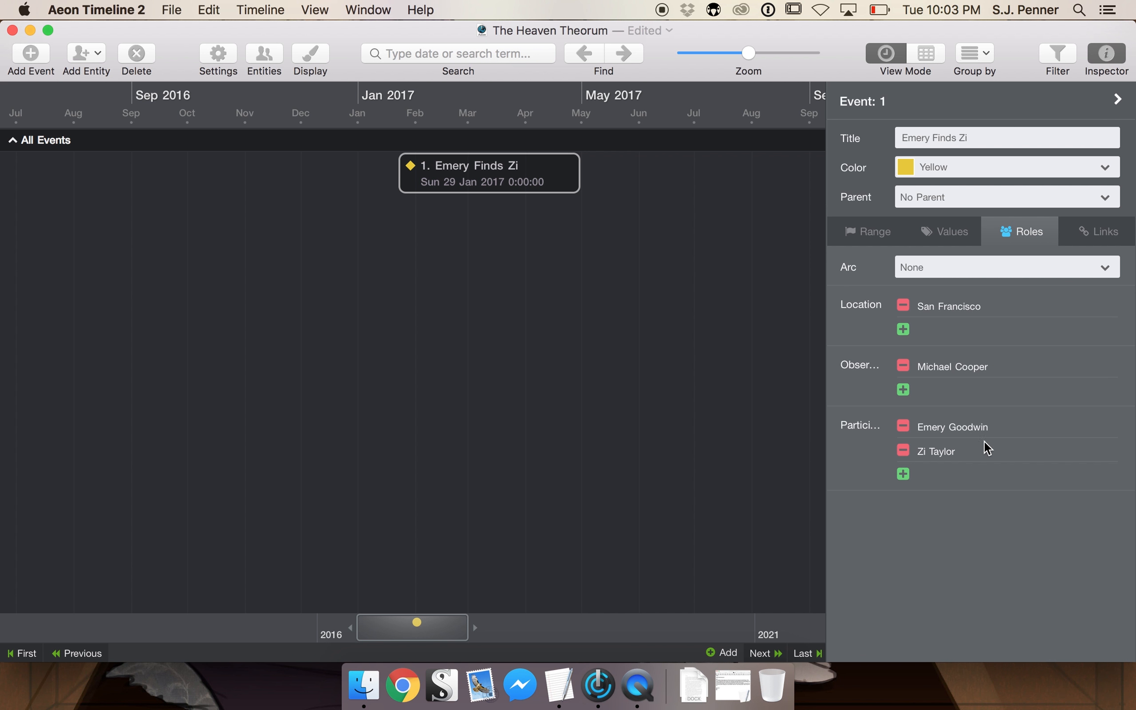
Examine the first event's link settings and the available event colors without choosing another color.
{"action": "left_click", "coordinate": [1099, 233]}
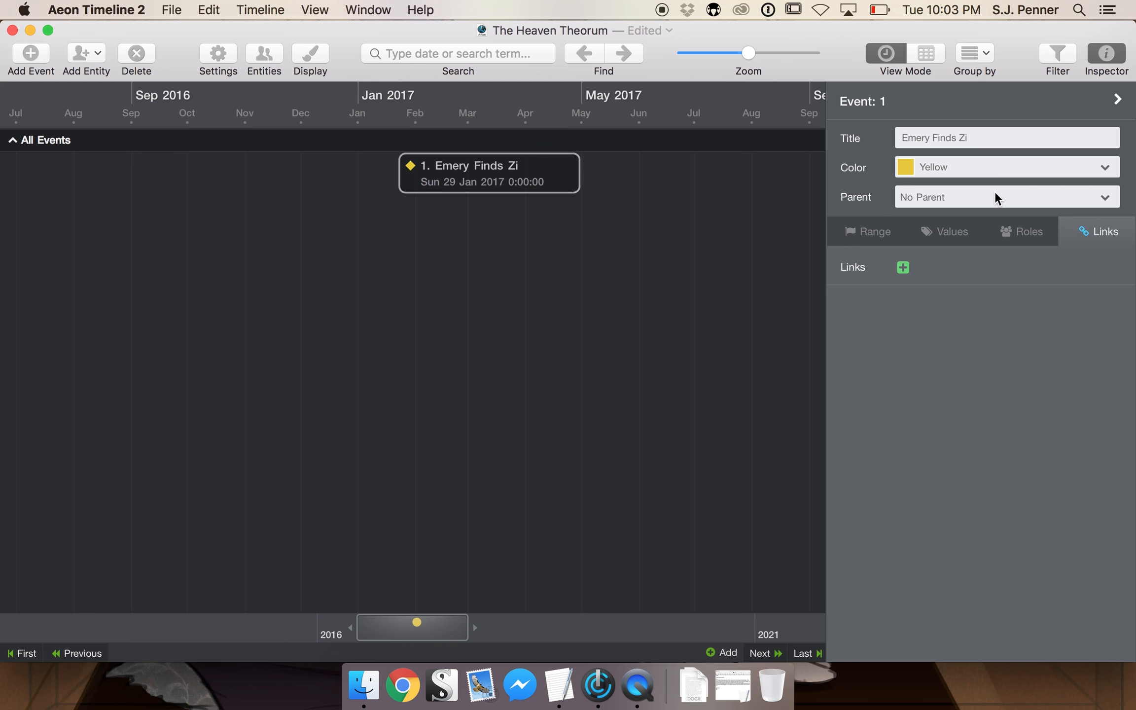
{"action": "left_click", "coordinate": [983, 164]}
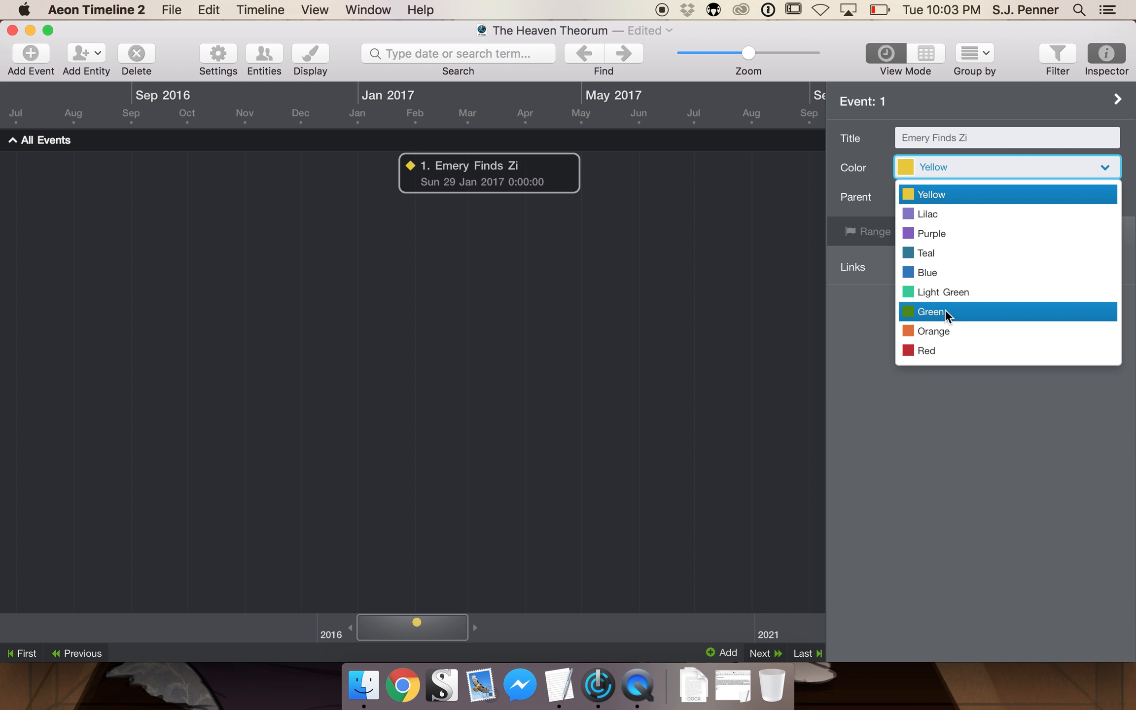
{"action": "left_click", "coordinate": [960, 532]}
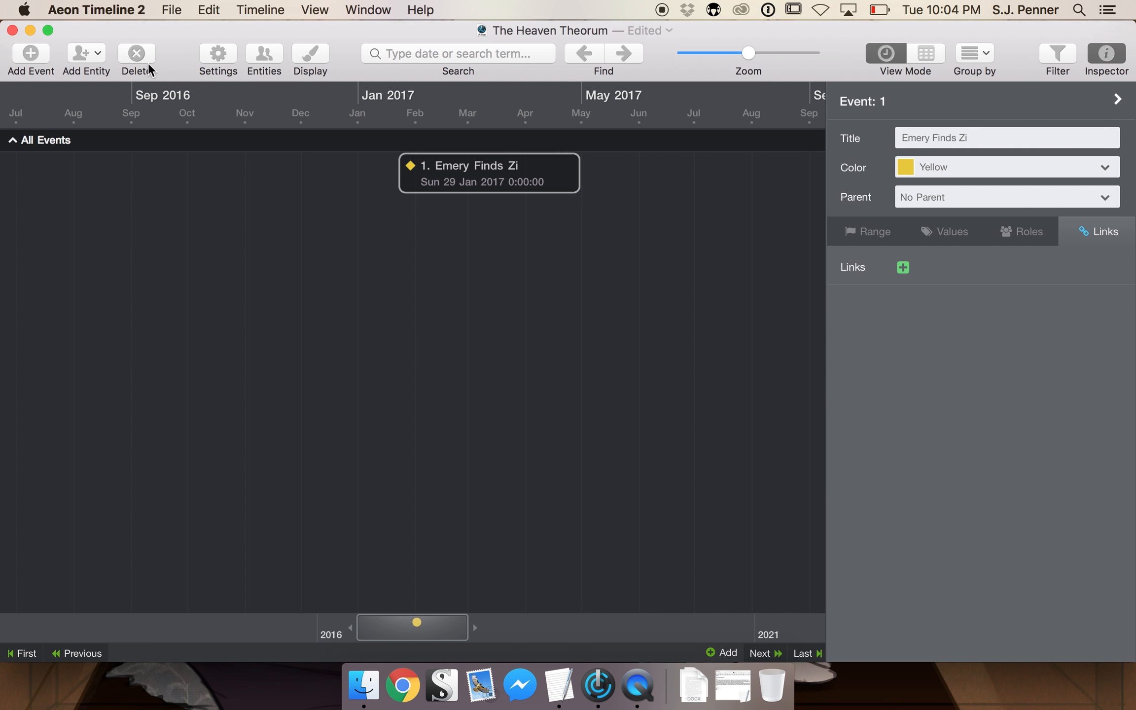
{"action": "left_click", "coordinate": [29, 54]}
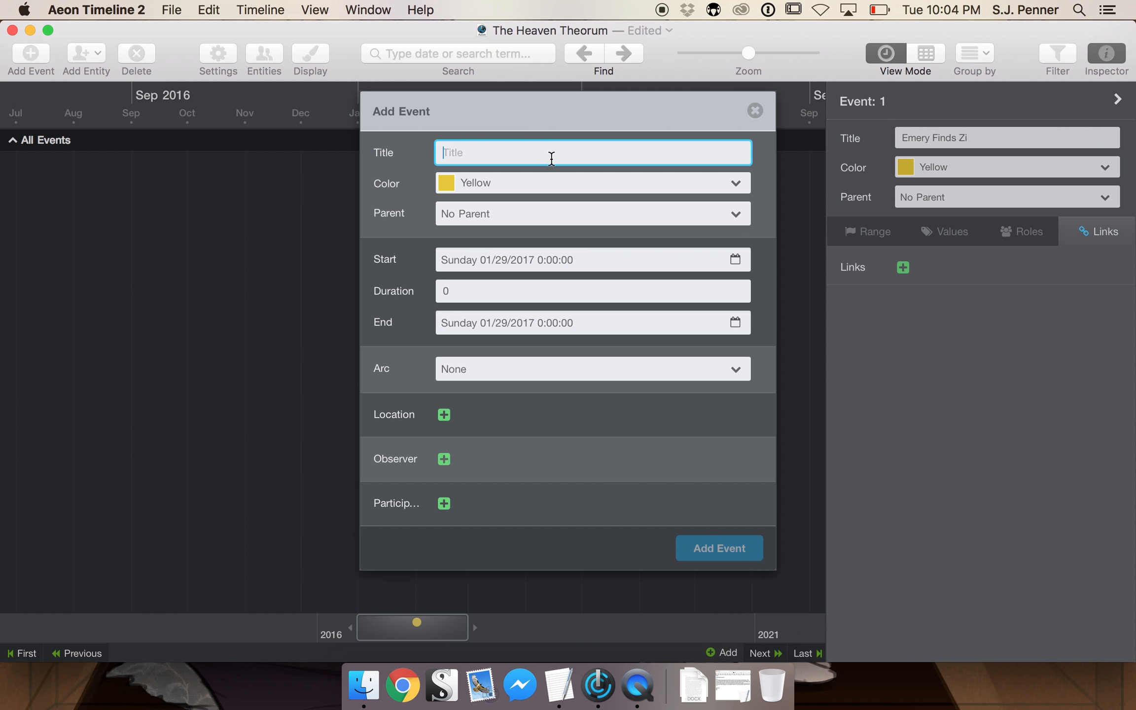
{"action": "left_click_drag", "start_coordinate": [520, 117], "coordinate": [641, 116]}
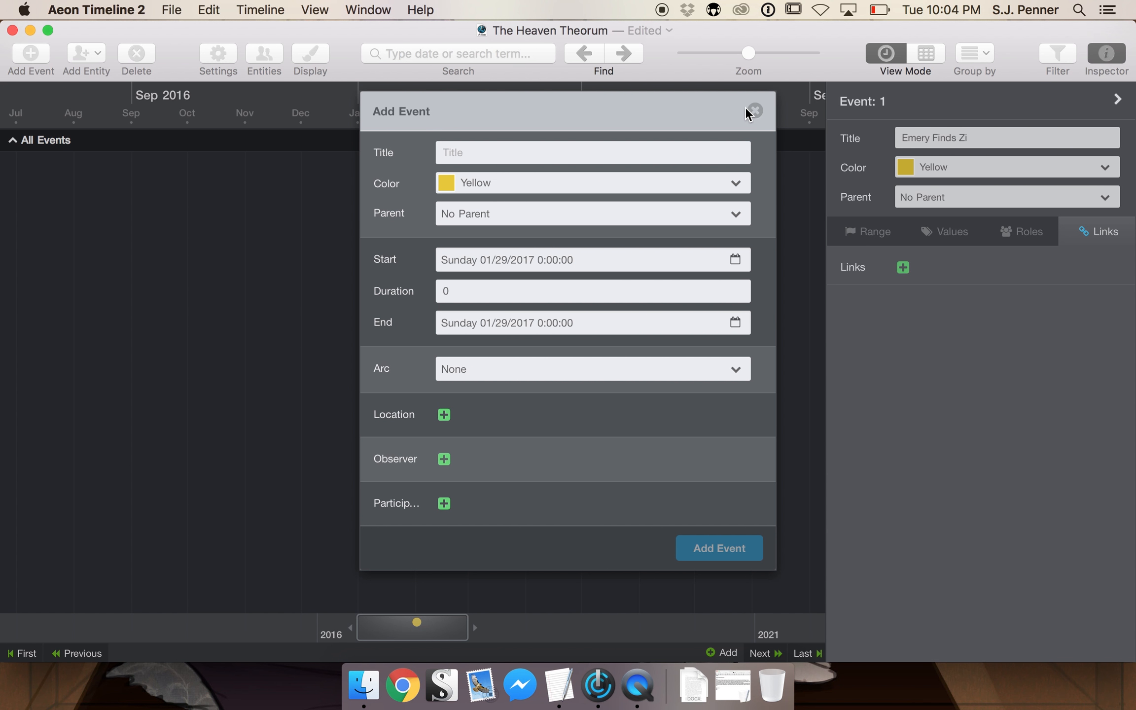
{"action": "left_click", "coordinate": [755, 110]}
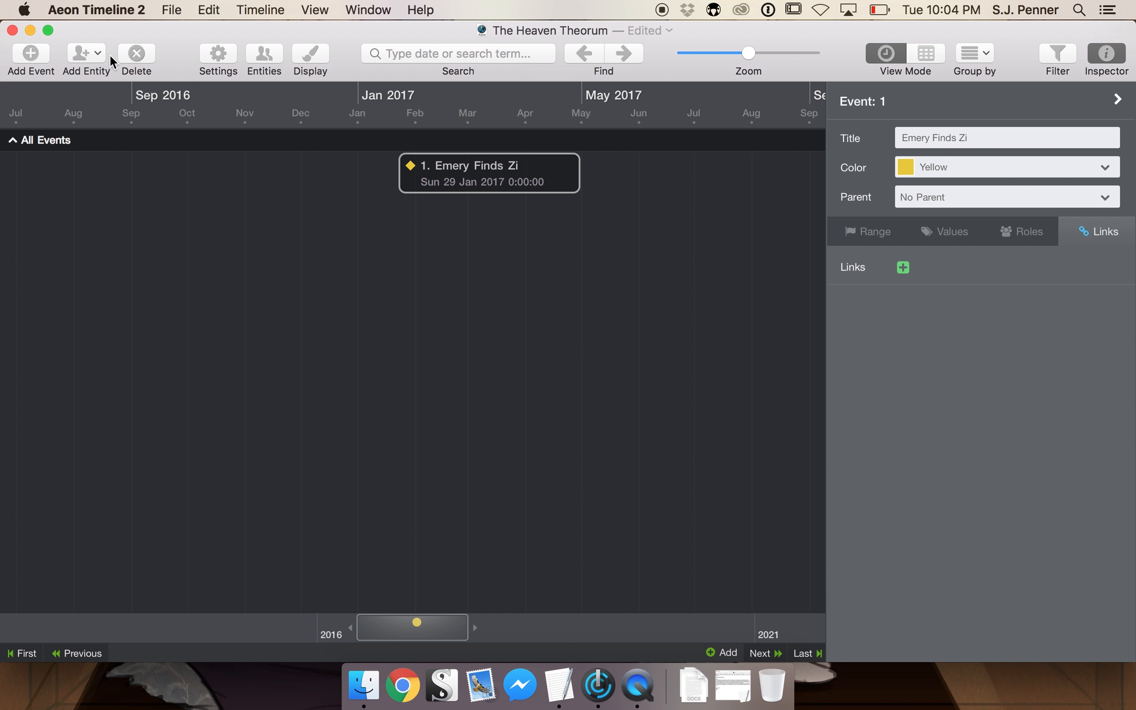
Start a second event and set its start date to 01/30/2017.
{"action": "left_click", "coordinate": [27, 52]}
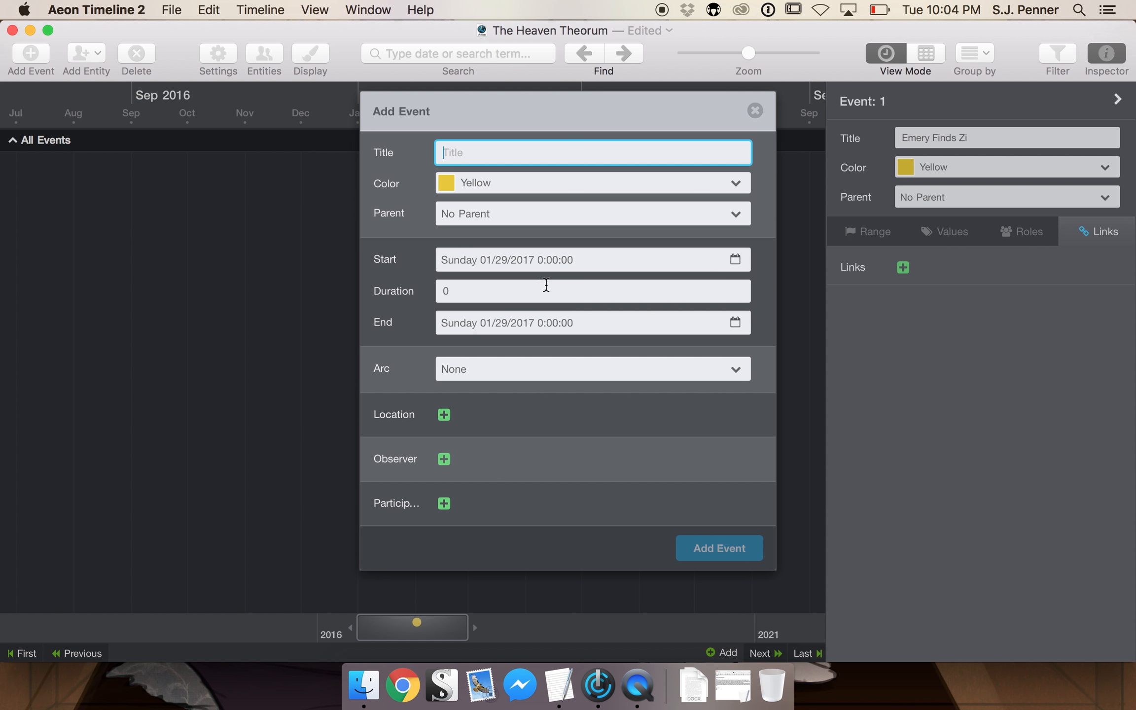
{"action": "left_click", "coordinate": [507, 256]}
{"action": "key", "text": "BackSpace"}
{"action": "key", "text": "BackSpace"}
{"action": "type", "text": "30"}
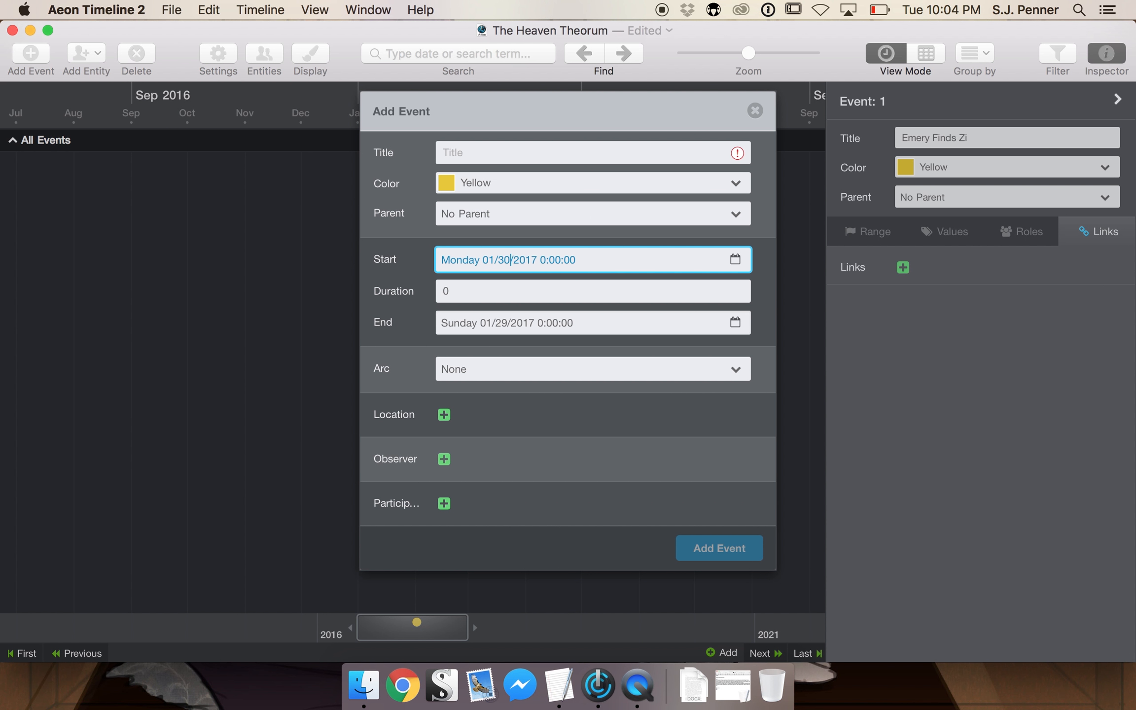
{"action": "left_click", "coordinate": [470, 157]}
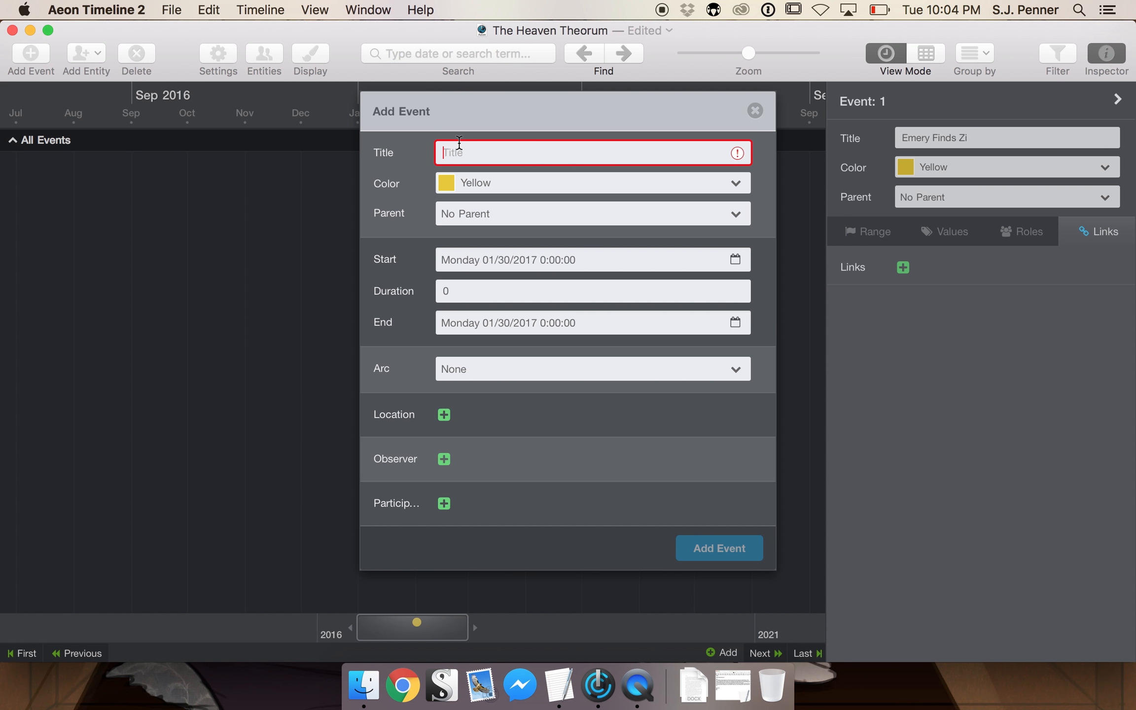
{"action": "left_click", "coordinate": [499, 251]}
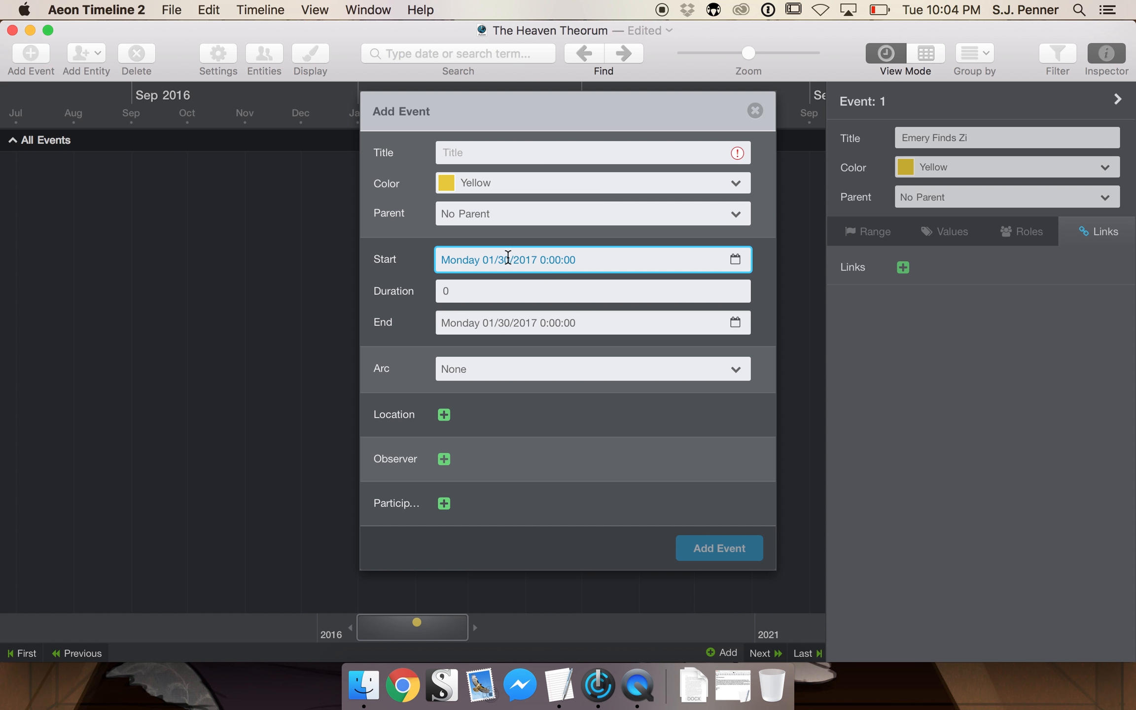
Title the second event "Check out the first stone.".
{"action": "left_click", "coordinate": [454, 158]}
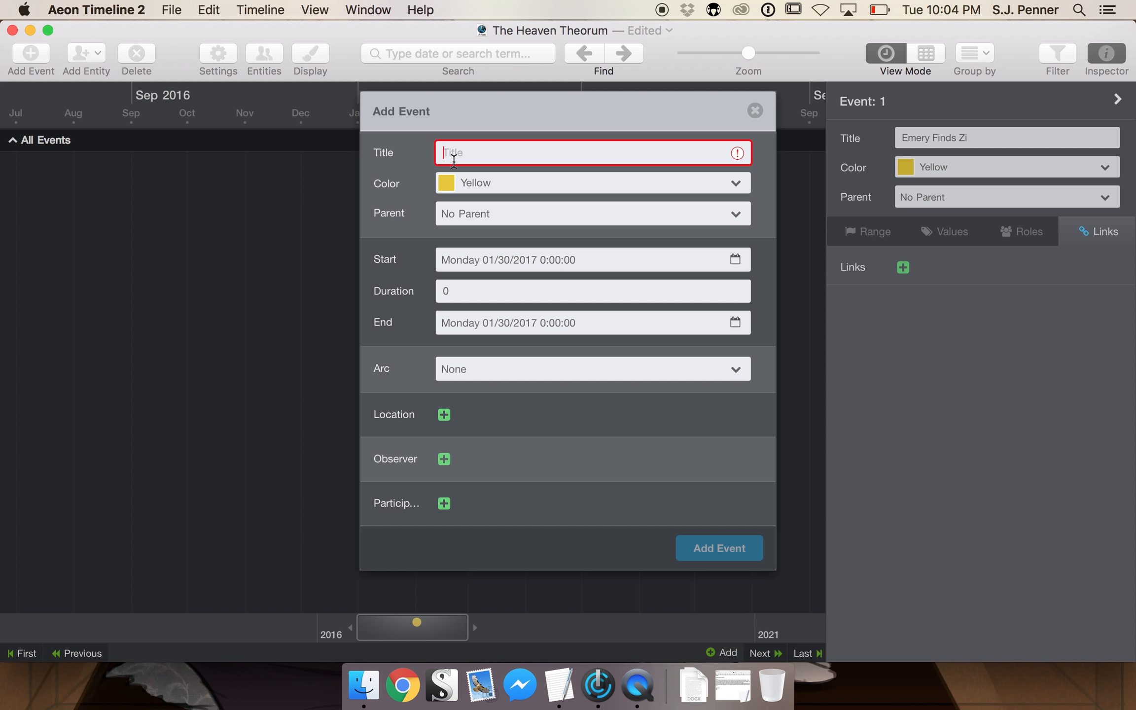
{"action": "type", "text": "Check out the F"}
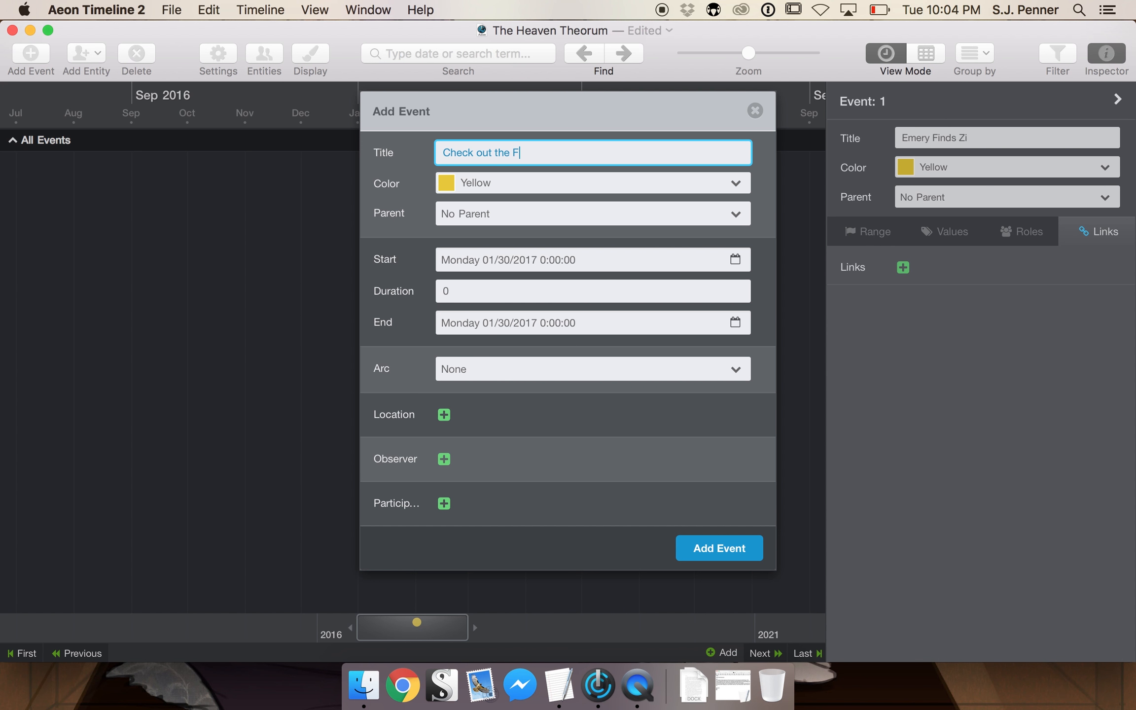
{"action": "type", "text": "irst stone."}
Assign the second and first characters as participants of the second event and add it to the timeline.
{"action": "left_click", "coordinate": [444, 503]}
{"action": "left_click", "coordinate": [473, 583]}
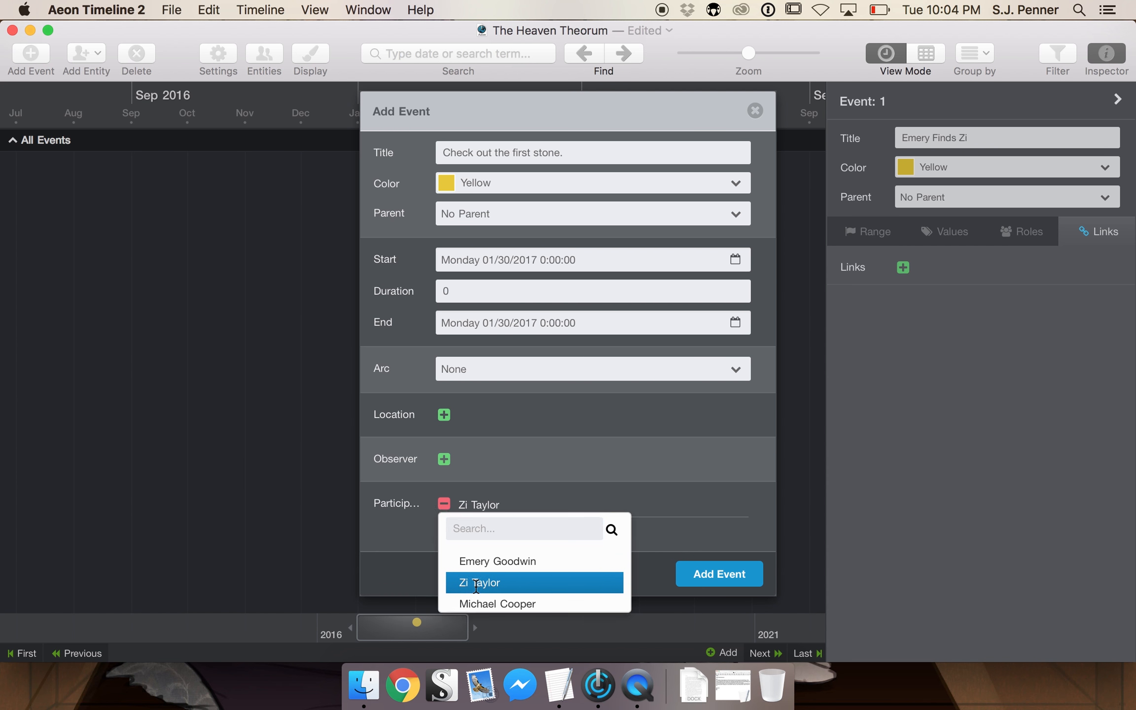
{"action": "left_click", "coordinate": [444, 528]}
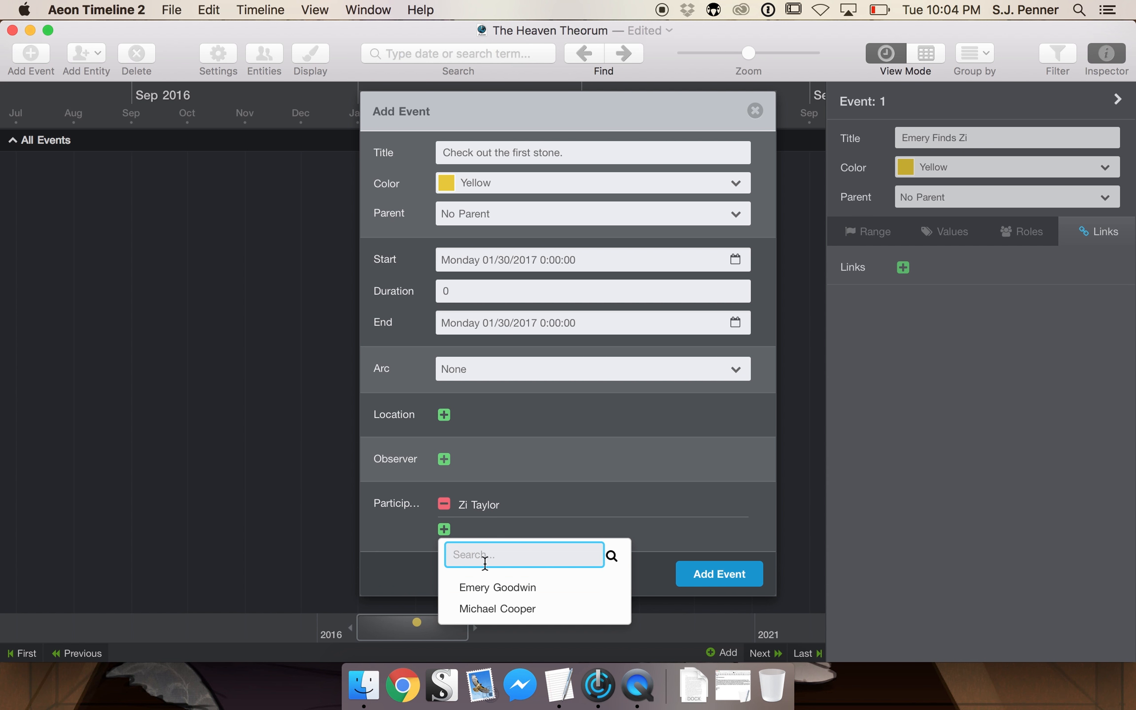
{"action": "left_click", "coordinate": [515, 587]}
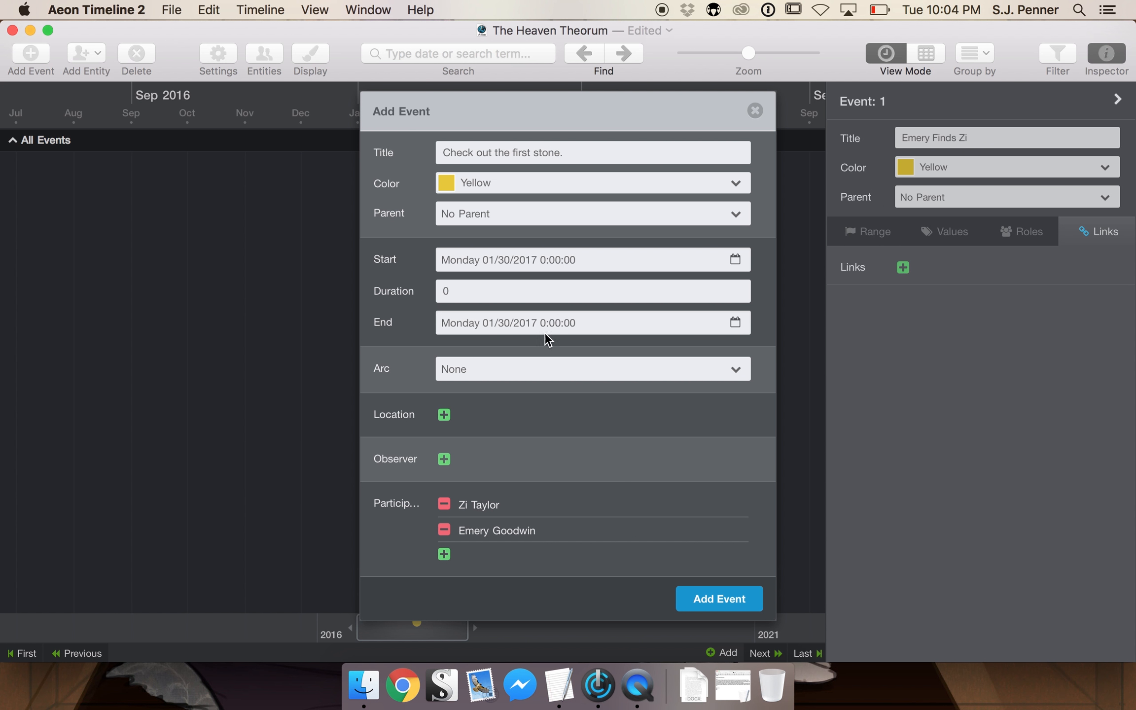
{"action": "left_click", "coordinate": [740, 610]}
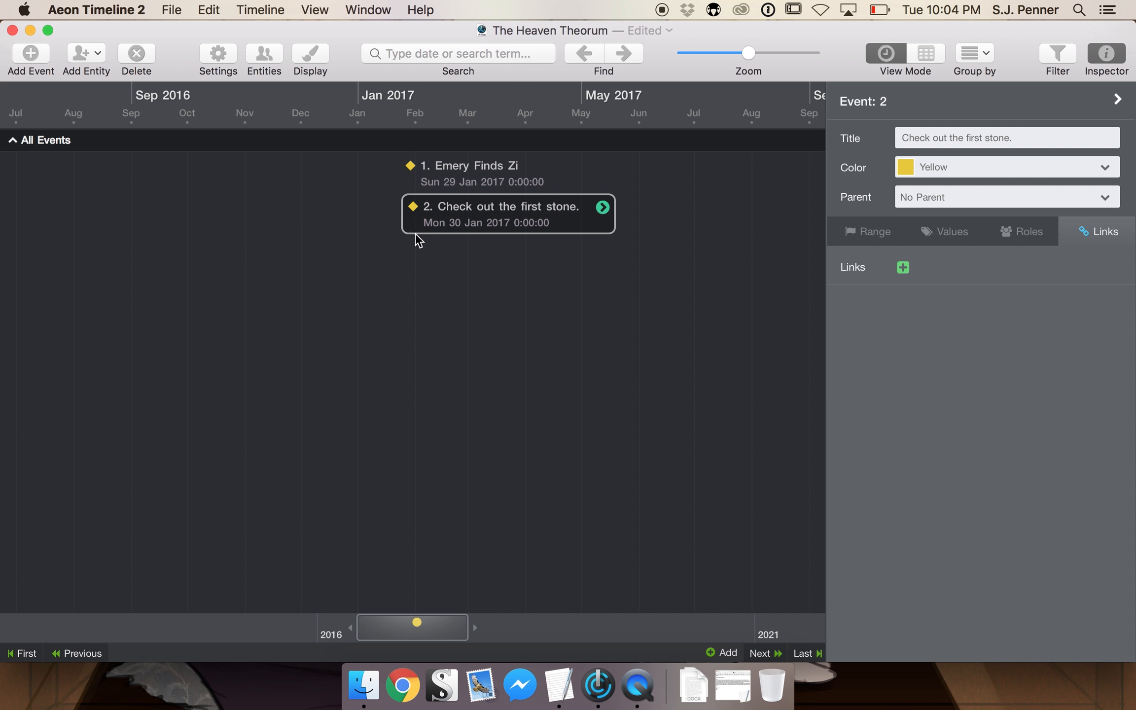
Examine both events on the timeline at day scale and view the roles assigned to the first event.
{"action": "left_click_drag", "start_coordinate": [472, 636], "coordinate": [449, 625]}
{"action": "left_click", "coordinate": [499, 625]}
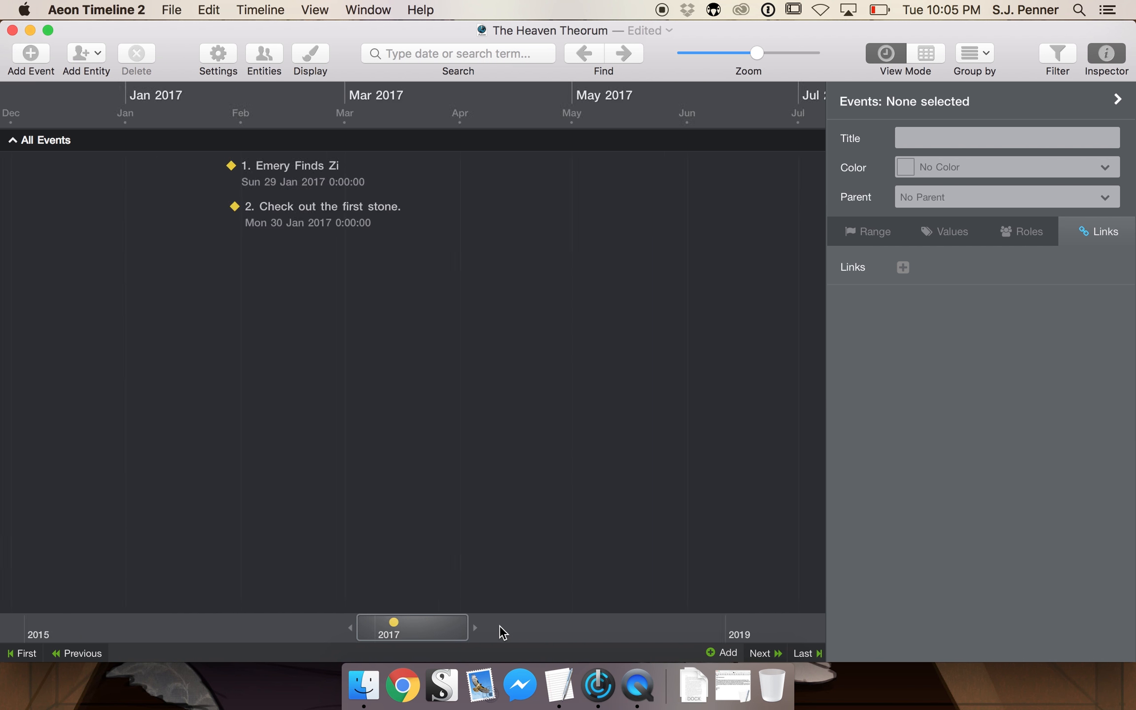
{"action": "key", "text": "super+plus"}
{"action": "key", "text": "super+plus"}
{"action": "left_click_drag", "start_coordinate": [388, 624], "coordinate": [91, 621]}
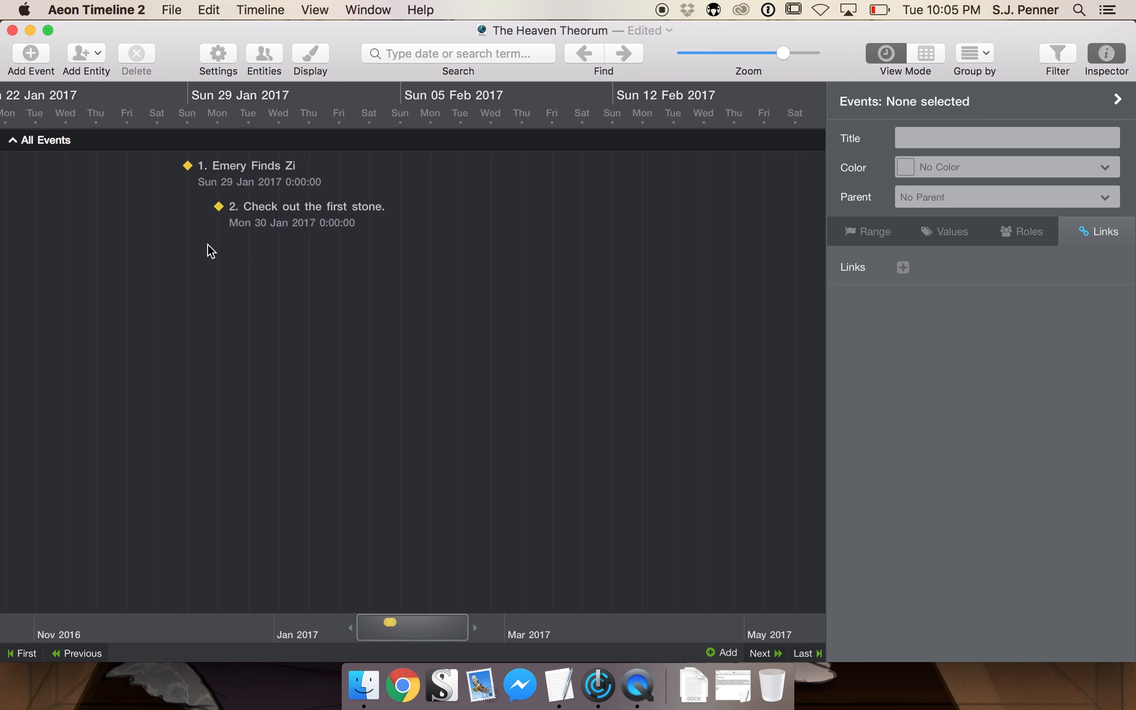
{"action": "scroll", "coordinate": [233, 273], "scroll_direction": "left", "scroll_amount": 7}
{"action": "scroll", "coordinate": [232, 273], "scroll_direction": "right", "scroll_amount": 3}
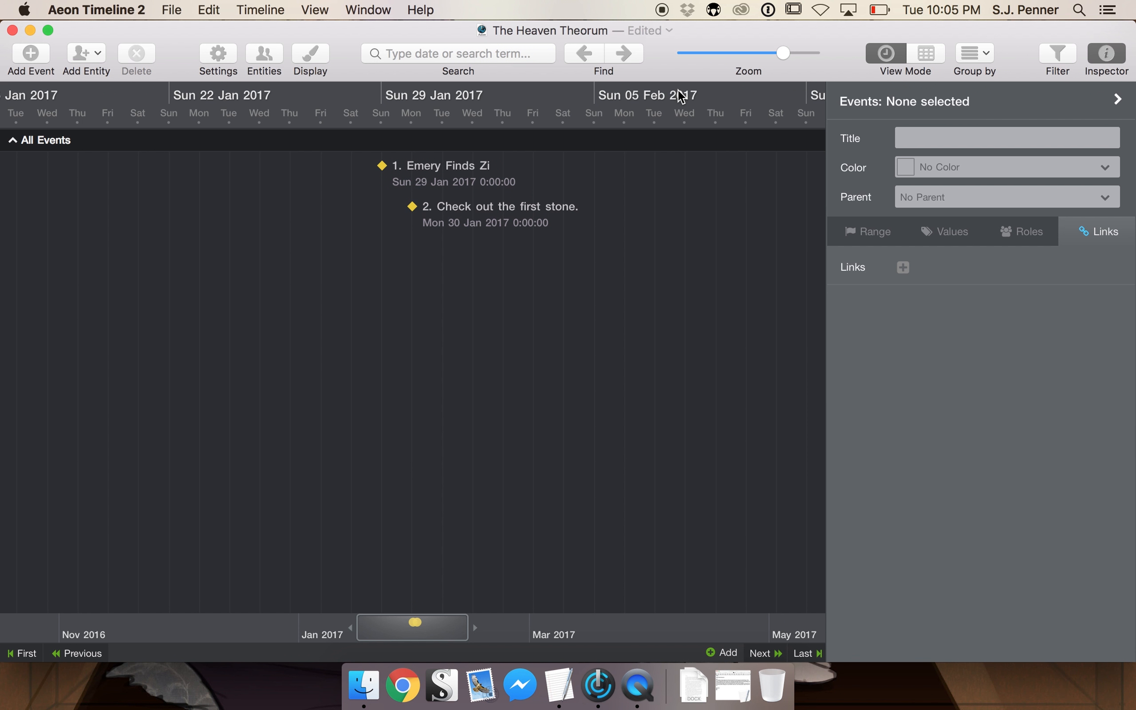
{"action": "mouse_move", "coordinate": [474, 158]}
{"action": "left_click", "coordinate": [464, 164]}
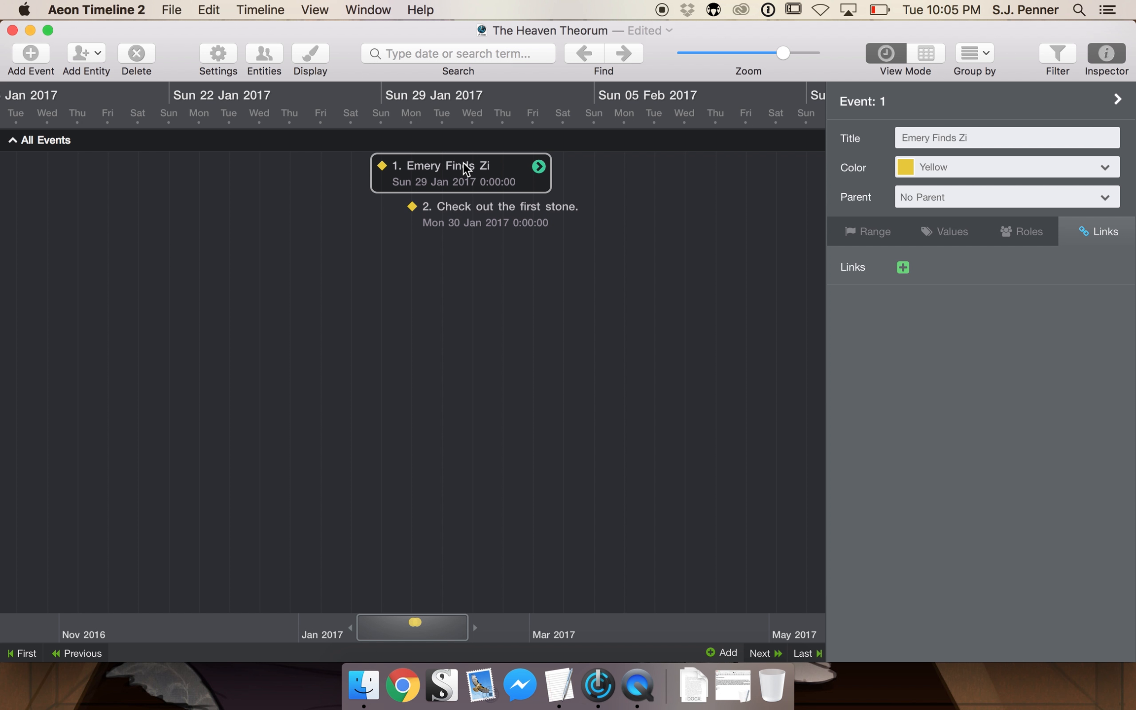
{"action": "left_click", "coordinate": [1017, 232]}
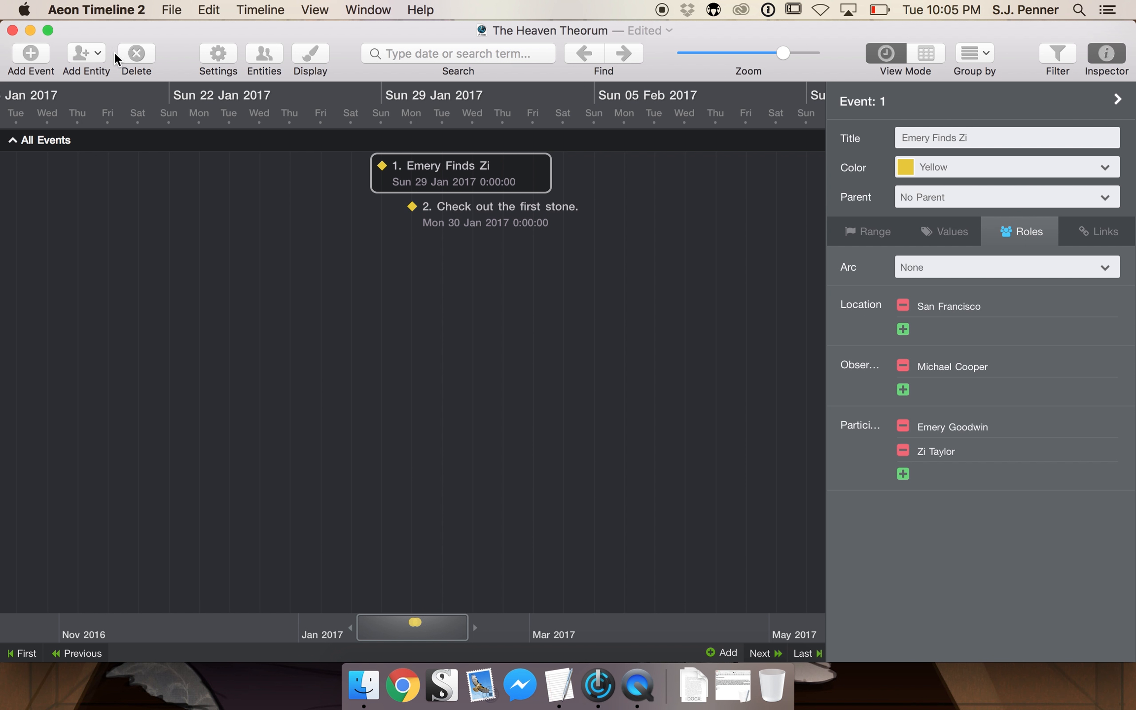
Start a third event and set its start date to the second character's date of birth.
{"action": "left_click", "coordinate": [32, 57]}
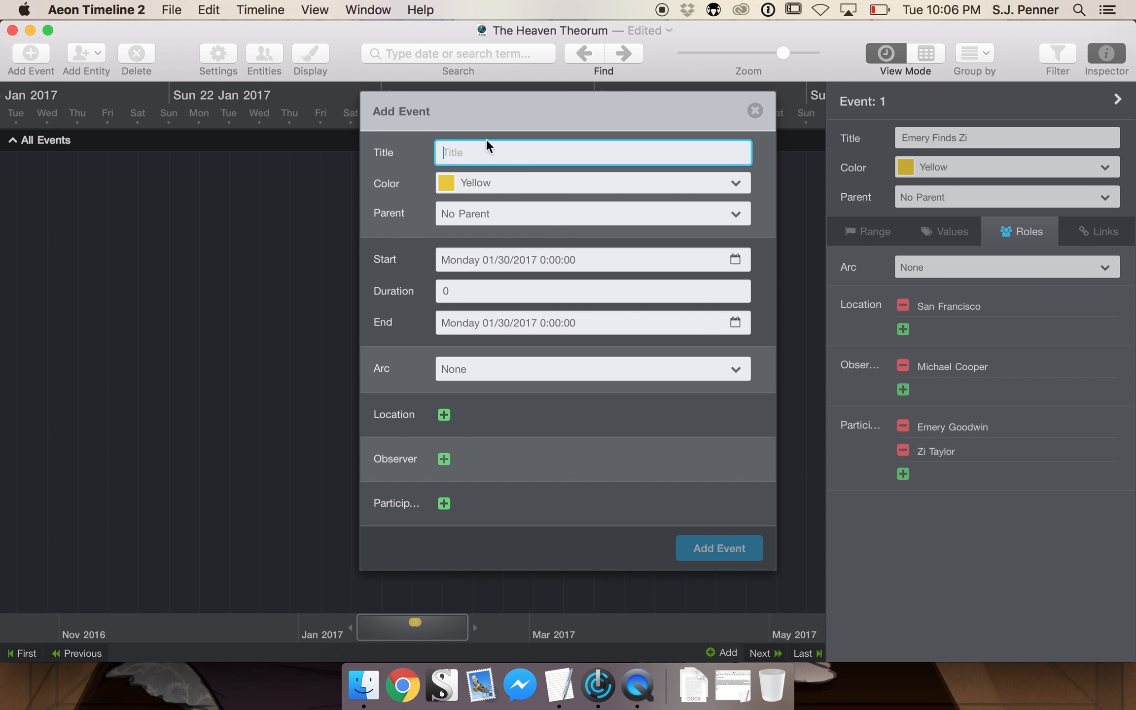
{"action": "left_click", "coordinate": [539, 259]}
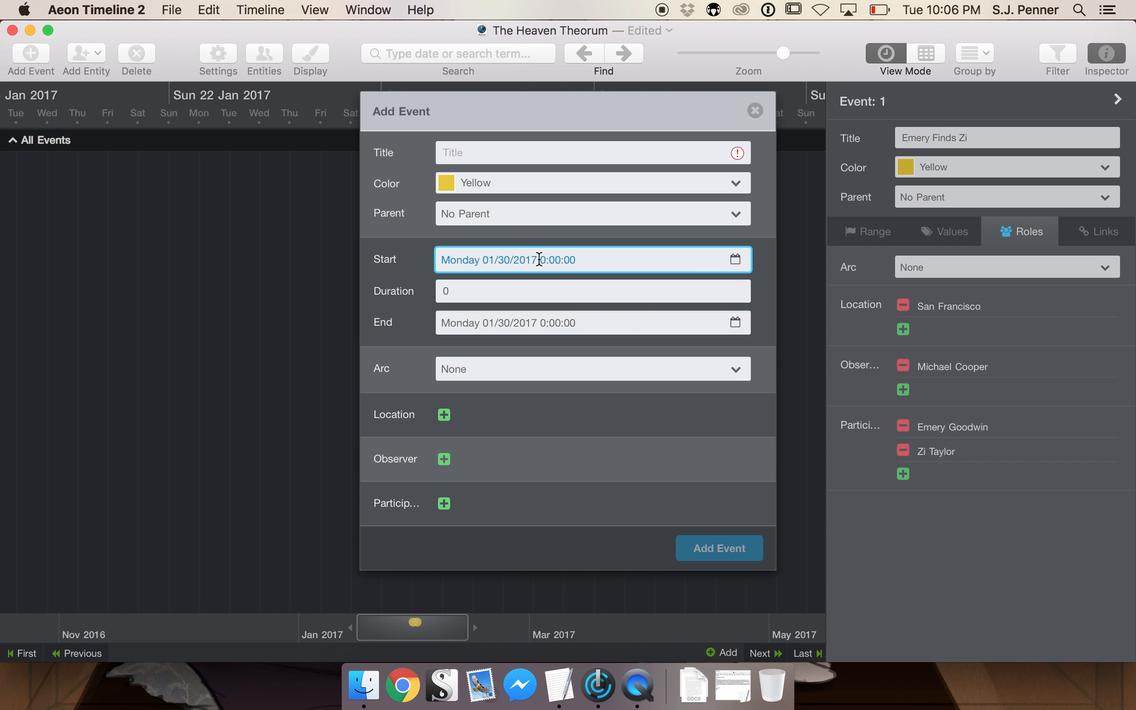
{"action": "key", "text": "BackSpace"}
{"action": "key", "text": "BackSpace"}
{"action": "key", "text": "BackSpace"}
{"action": "key", "text": "BackSpace"}
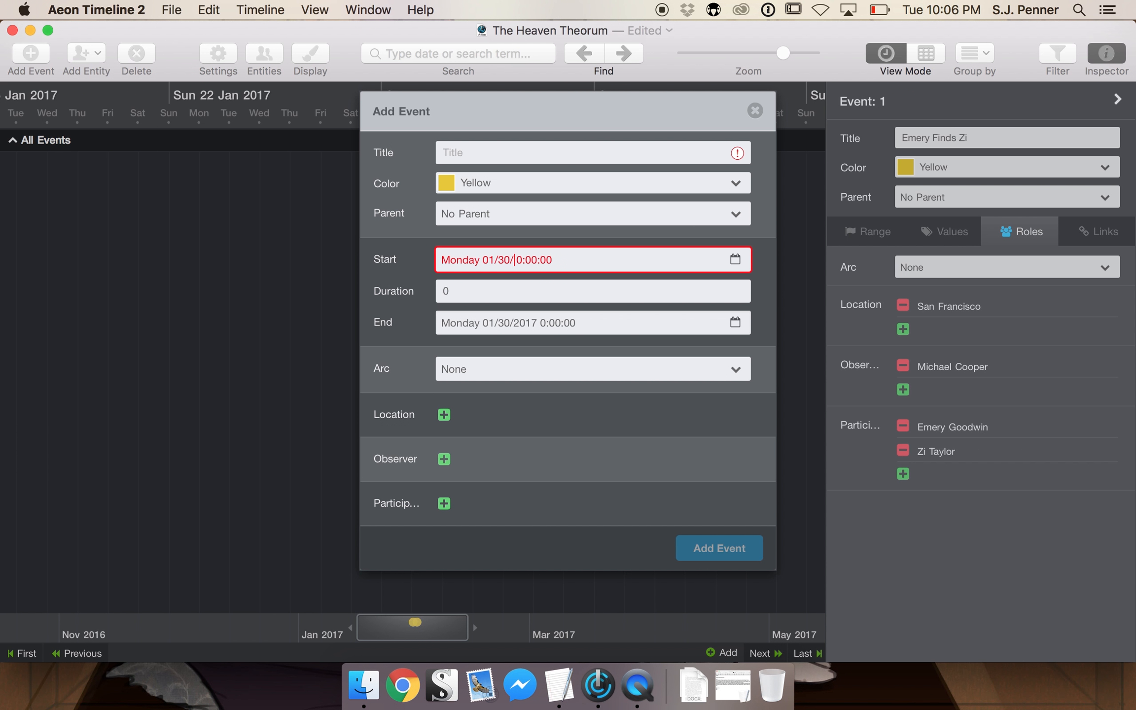
{"action": "type", "text": "1992"}
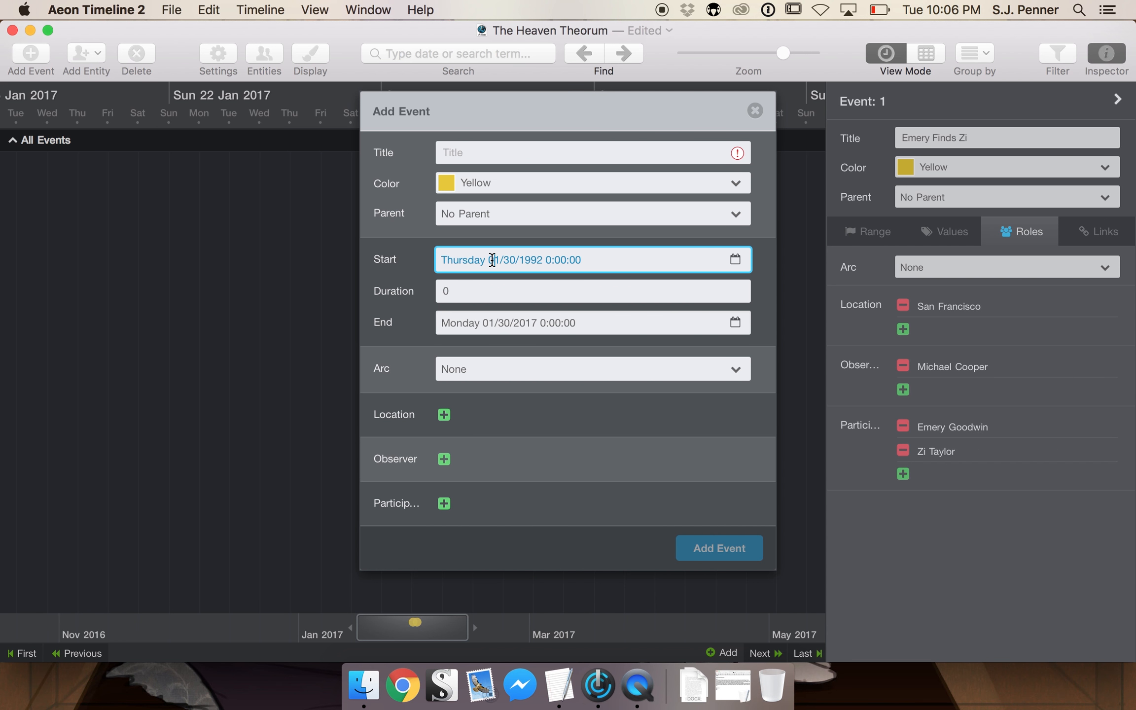
{"action": "left_click", "coordinate": [492, 260]}
{"action": "key", "text": "Delete"}
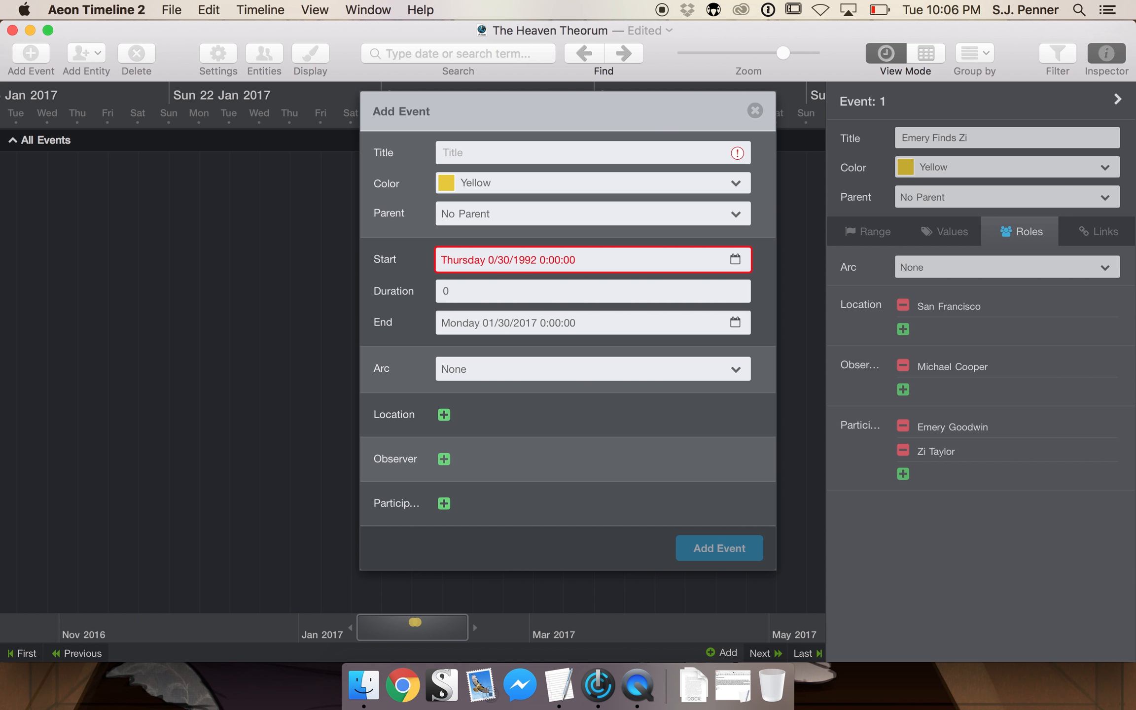
{"action": "type", "text": "4"}
{"action": "left_click", "coordinate": [514, 258]}
{"action": "key", "text": "BackSpace"}
{"action": "key", "text": "BackSpace"}
{"action": "type", "text": "23"}
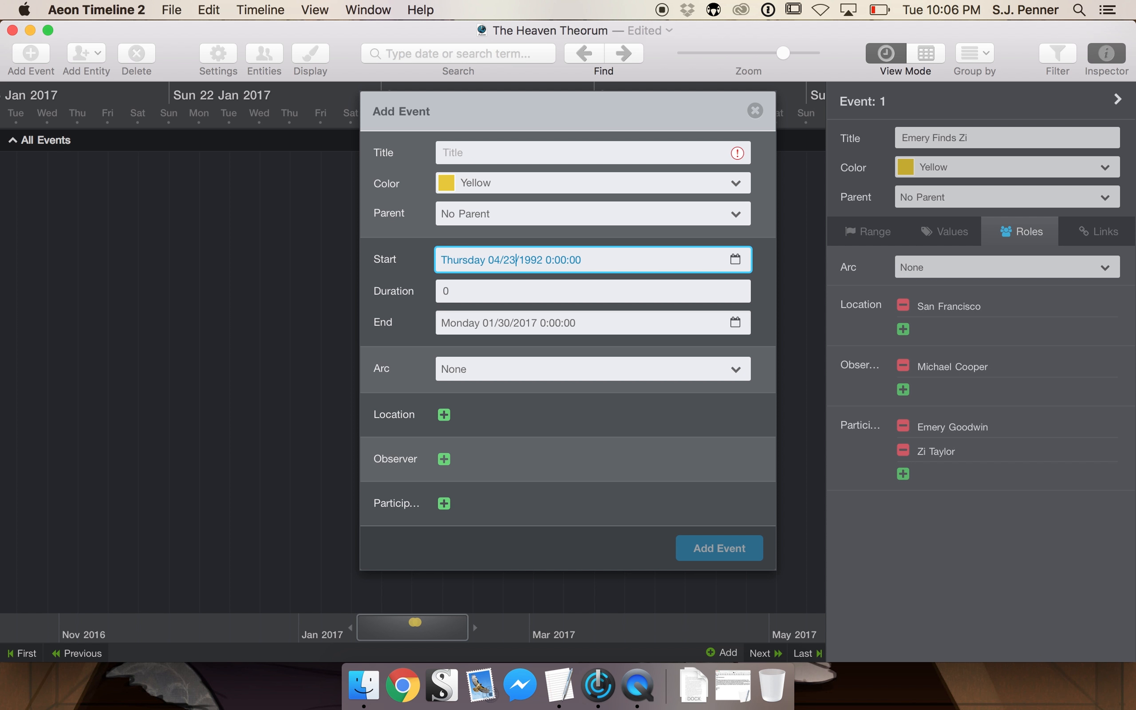
{"action": "left_click", "coordinate": [553, 417]}
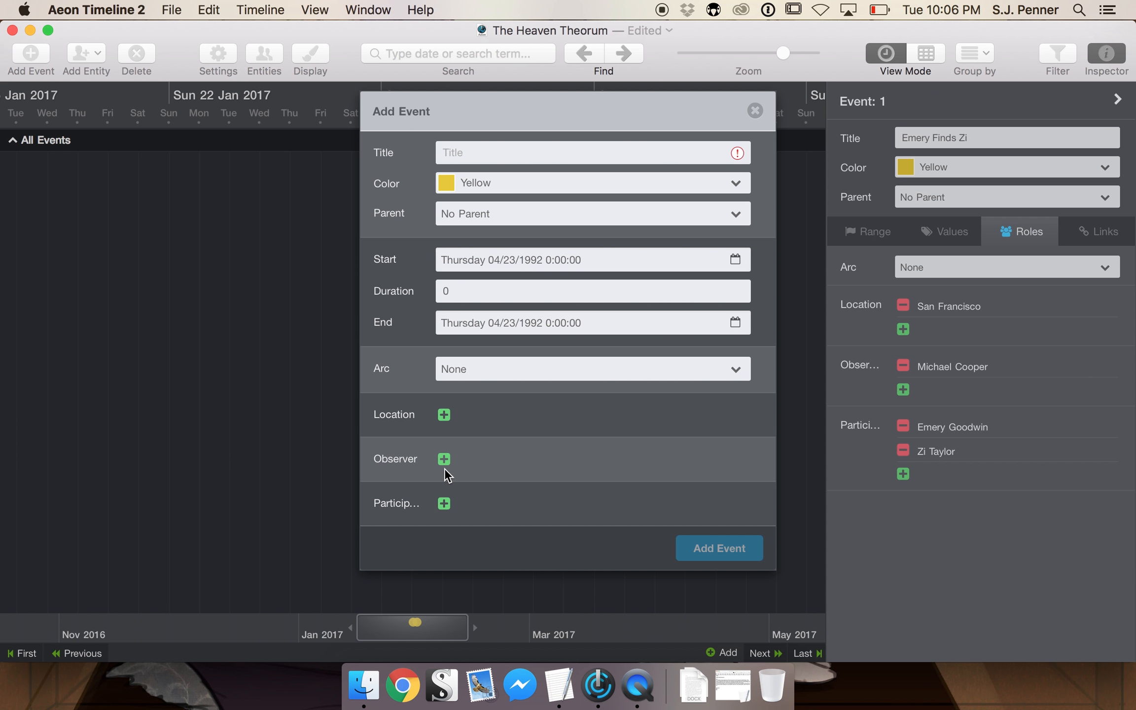
Assign the second character as a participant of the new event and start editing the event's title.
{"action": "left_click", "coordinate": [444, 503]}
{"action": "left_click", "coordinate": [488, 573]}
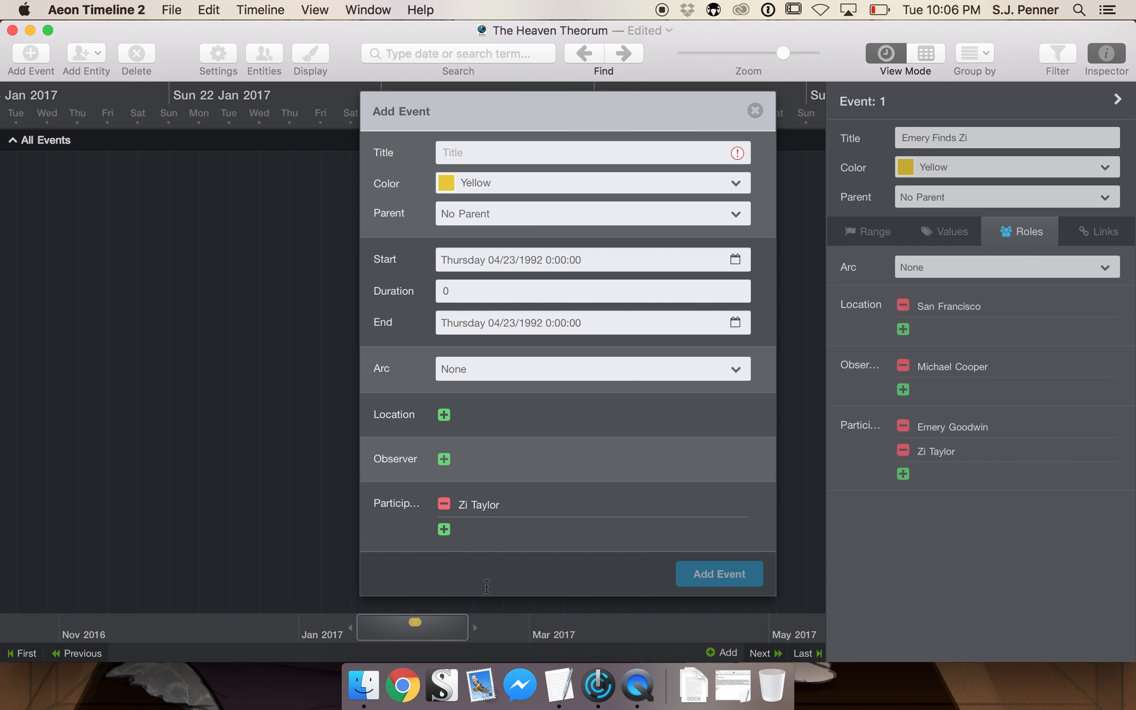
{"action": "left_click", "coordinate": [514, 151]}
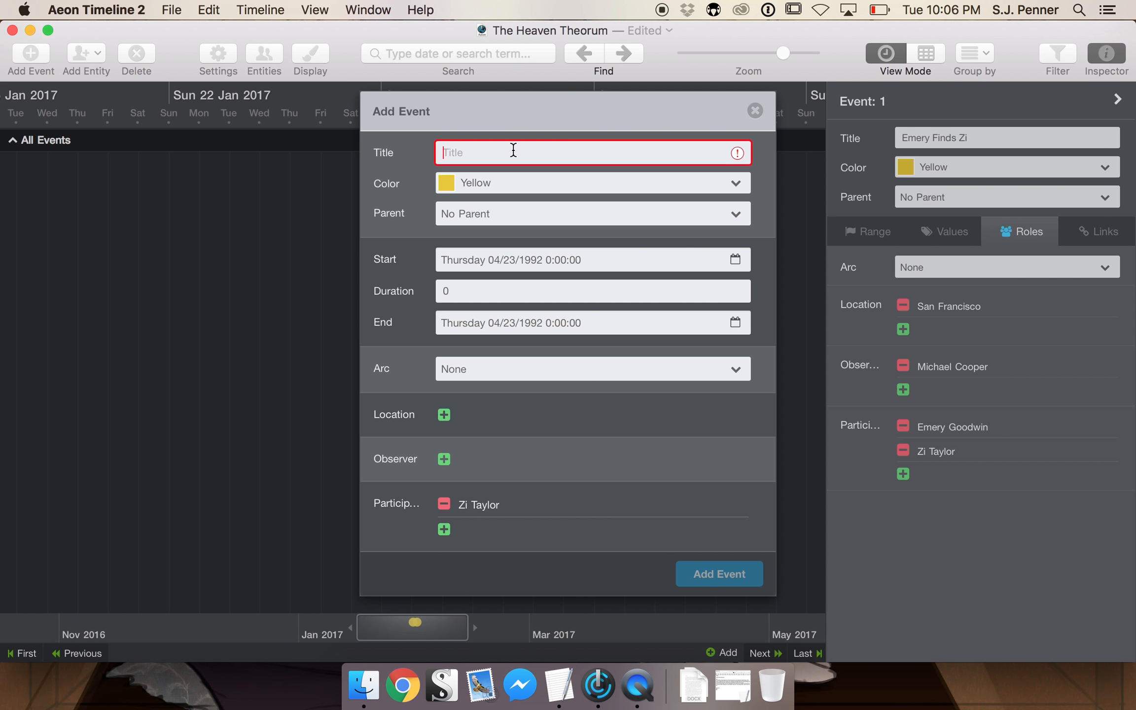
{"action": "type", "text": "Zi "}
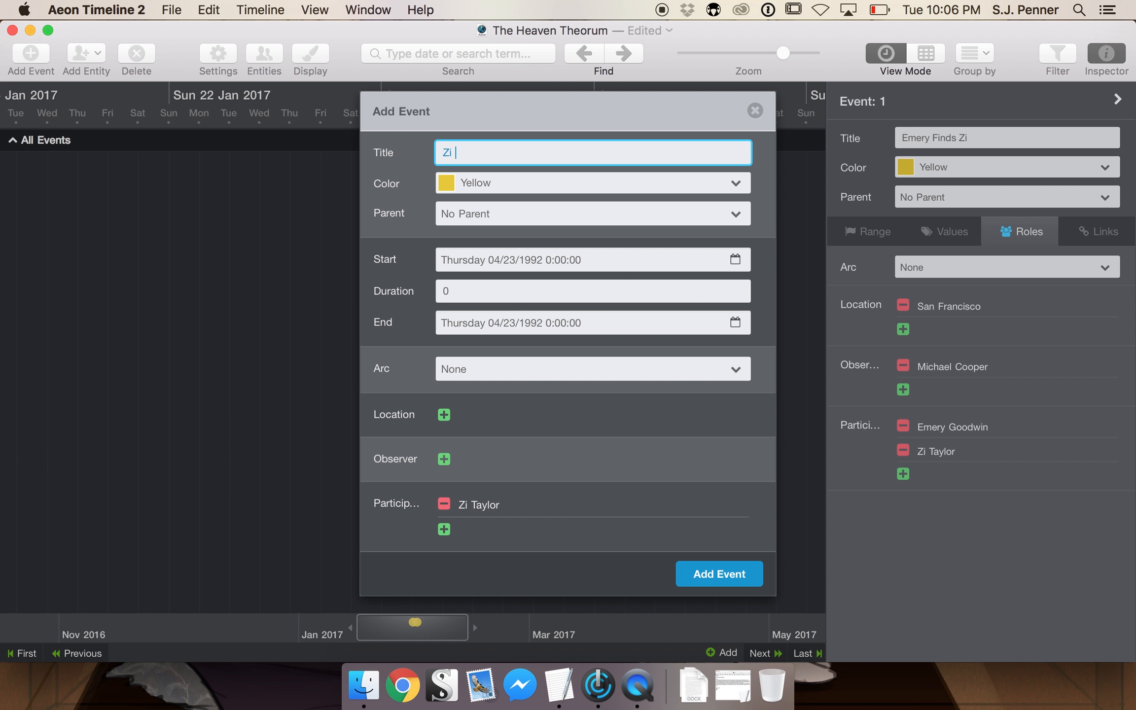
{"action": "type", "text": "is Born"}
{"action": "key", "text": "super+a"}
{"action": "key", "text": "BackSpace"}
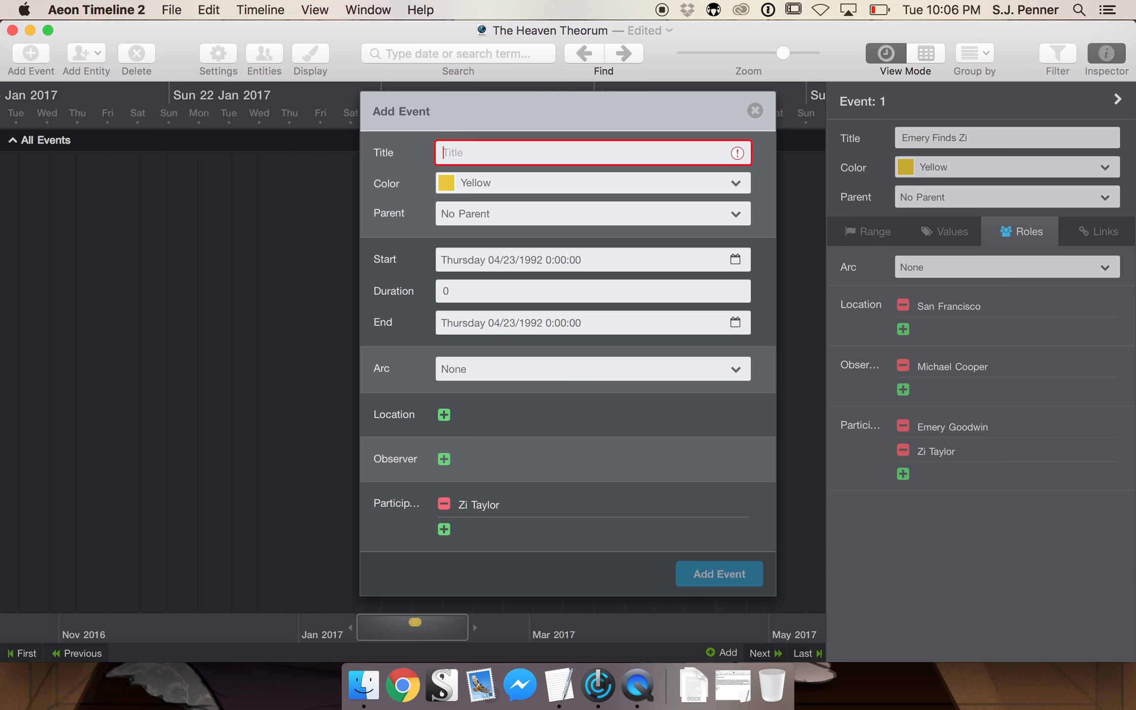
Title the event "Birth of" followed by the second character's full name, and add it to the timeline.
{"action": "type", "text": "Birth of Z"}
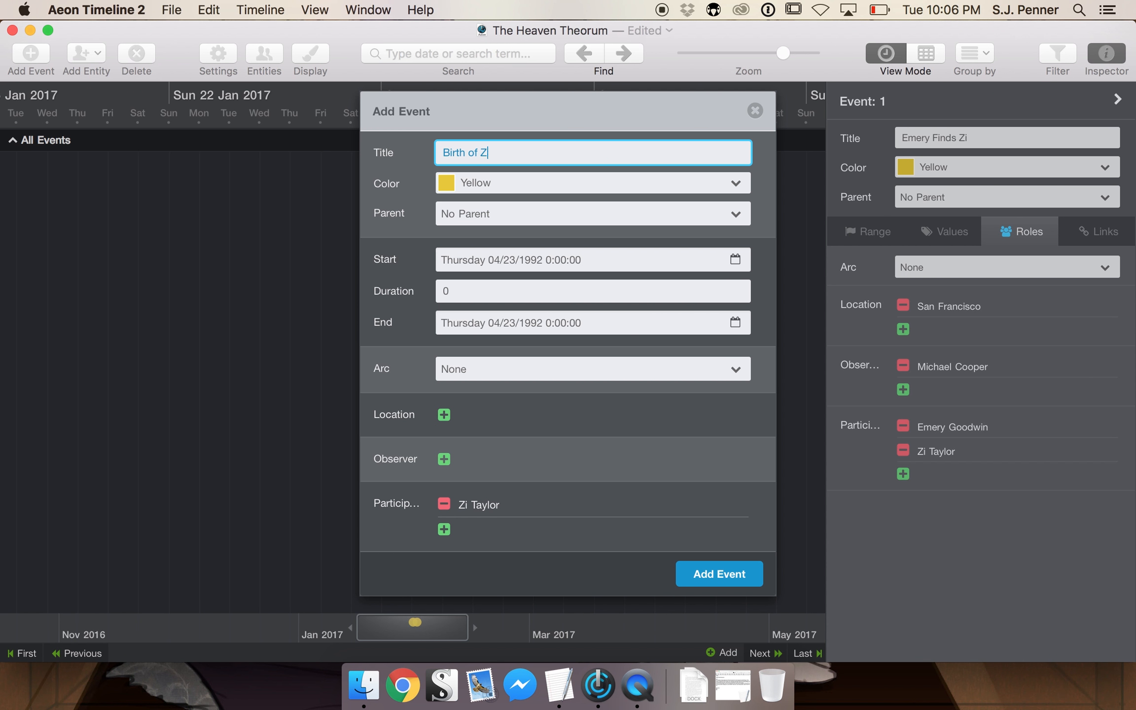
{"action": "type", "text": "i Taylor"}
{"action": "left_click", "coordinate": [725, 579]}
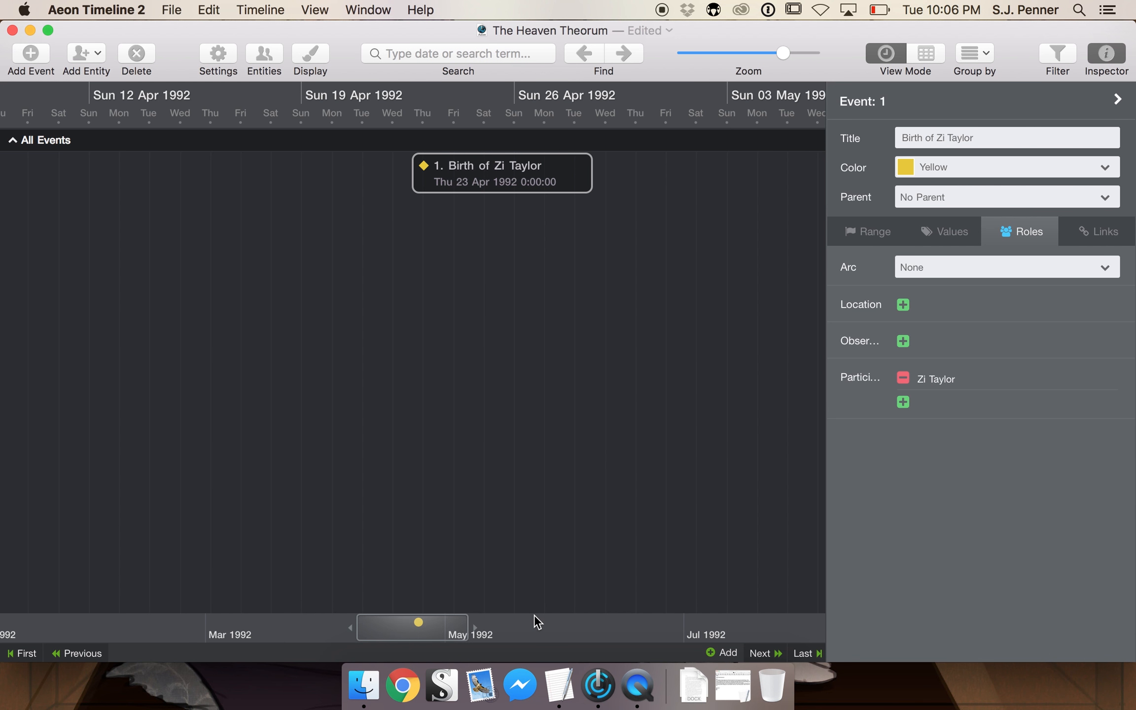
Set the second character's Birth / Creation event to the newly added birth event in the entity settings.
{"action": "key", "text": "super+minus"}
{"action": "key", "text": "super+minus"}
{"action": "key", "text": "super+minus"}
{"action": "key", "text": "super+minus"}
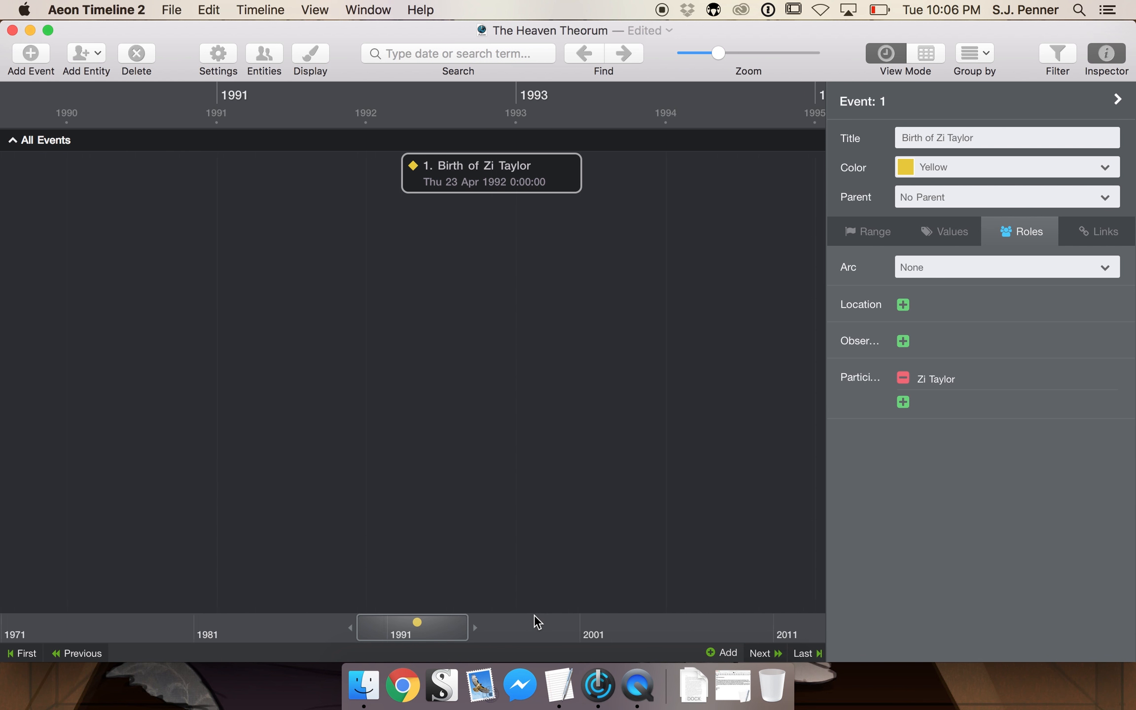
{"action": "key", "text": "super+equal"}
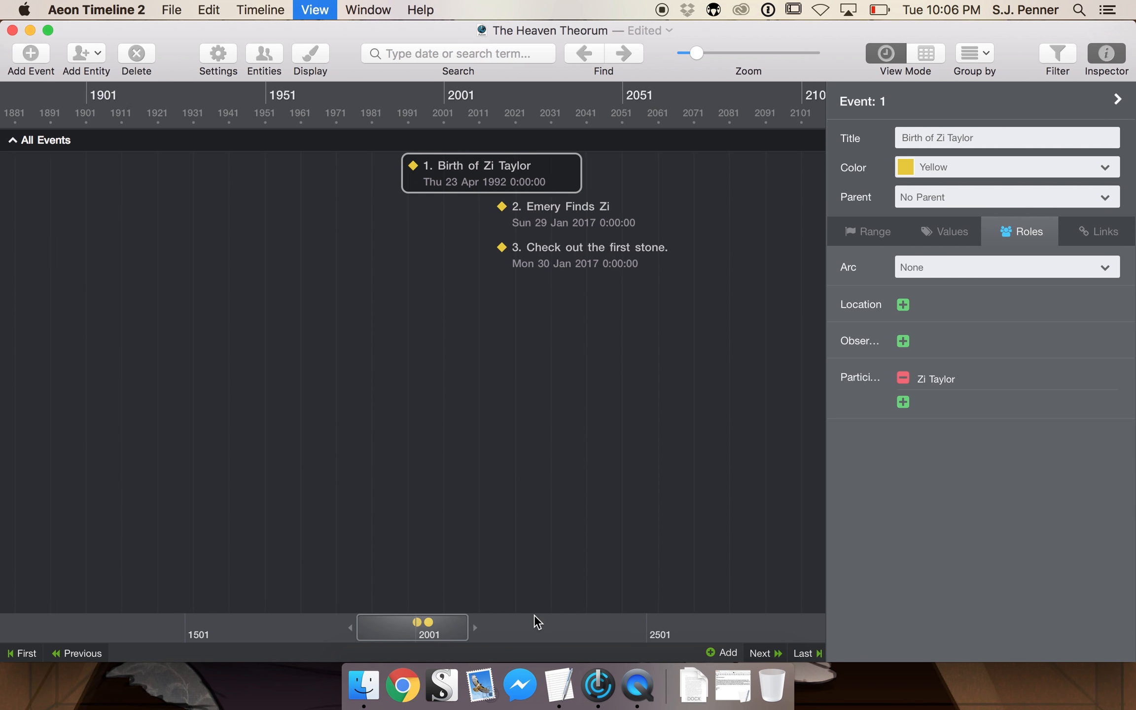
{"action": "scroll", "coordinate": [538, 543], "scroll_direction": "right", "scroll_amount": 4}
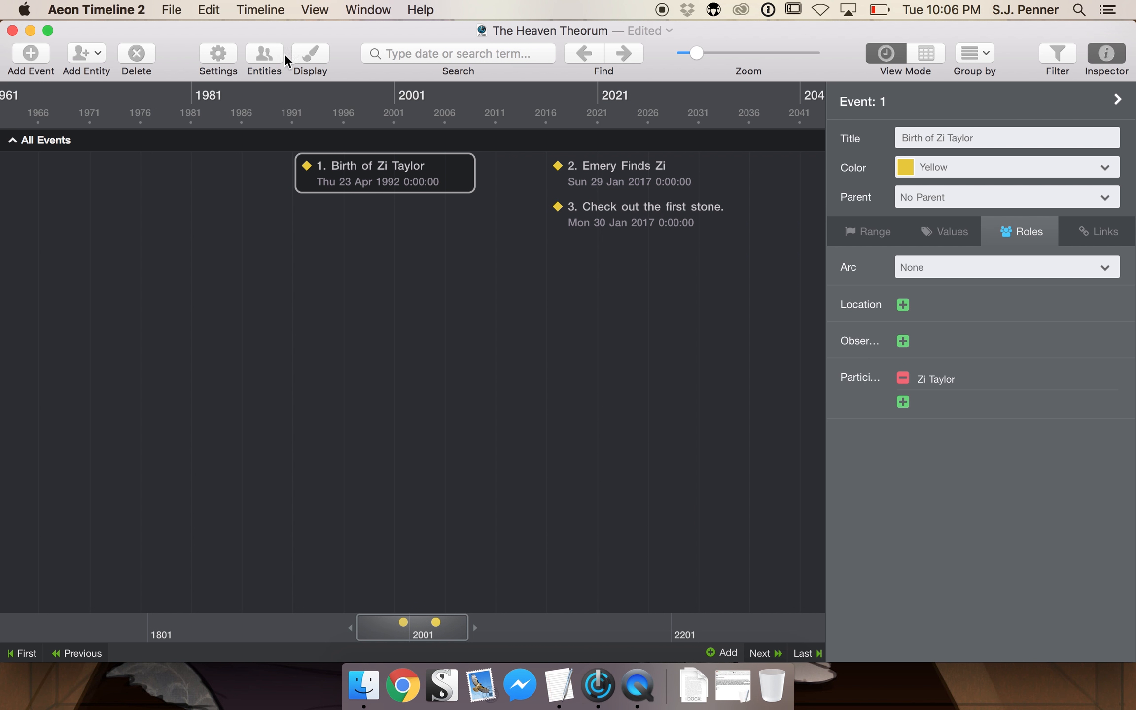
{"action": "left_click", "coordinate": [265, 54]}
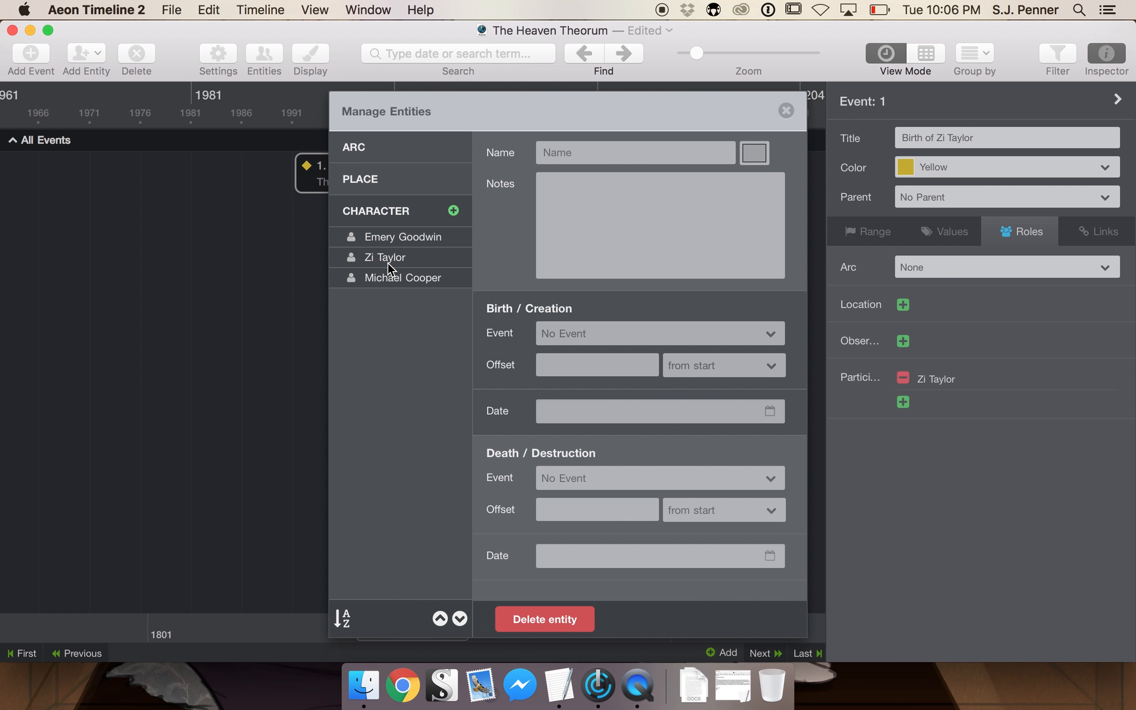
{"action": "left_click", "coordinate": [393, 263]}
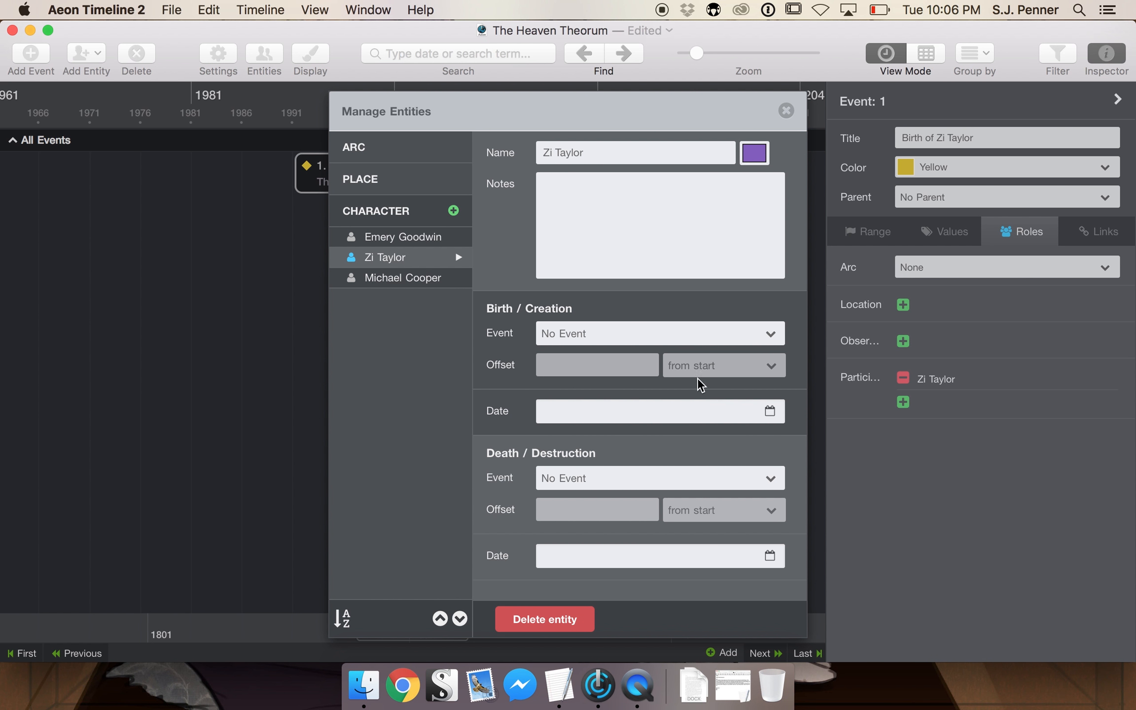
{"action": "left_click", "coordinate": [605, 343]}
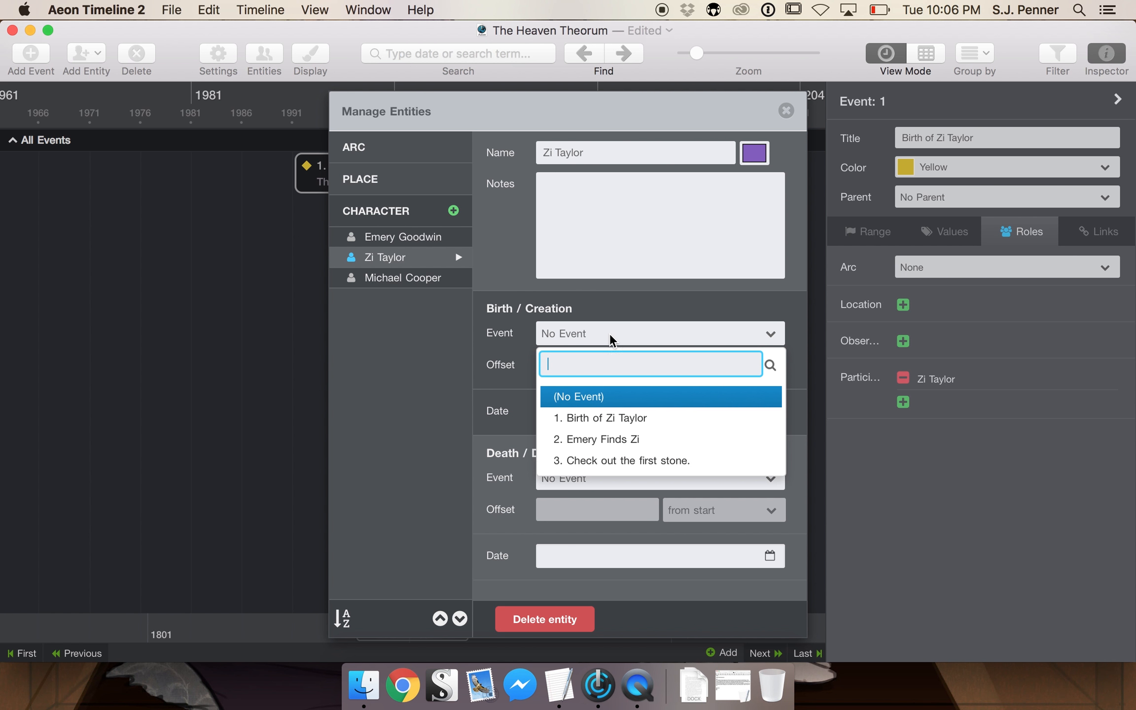
{"action": "left_click", "coordinate": [599, 423]}
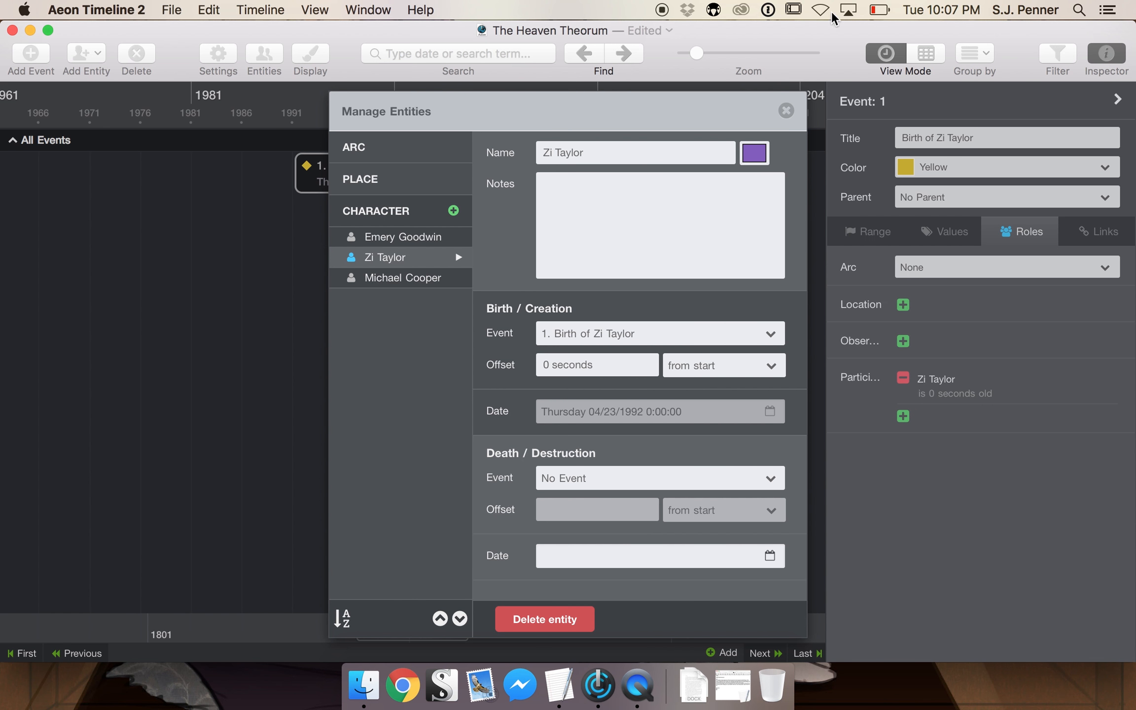
{"action": "left_click", "coordinate": [786, 112]}
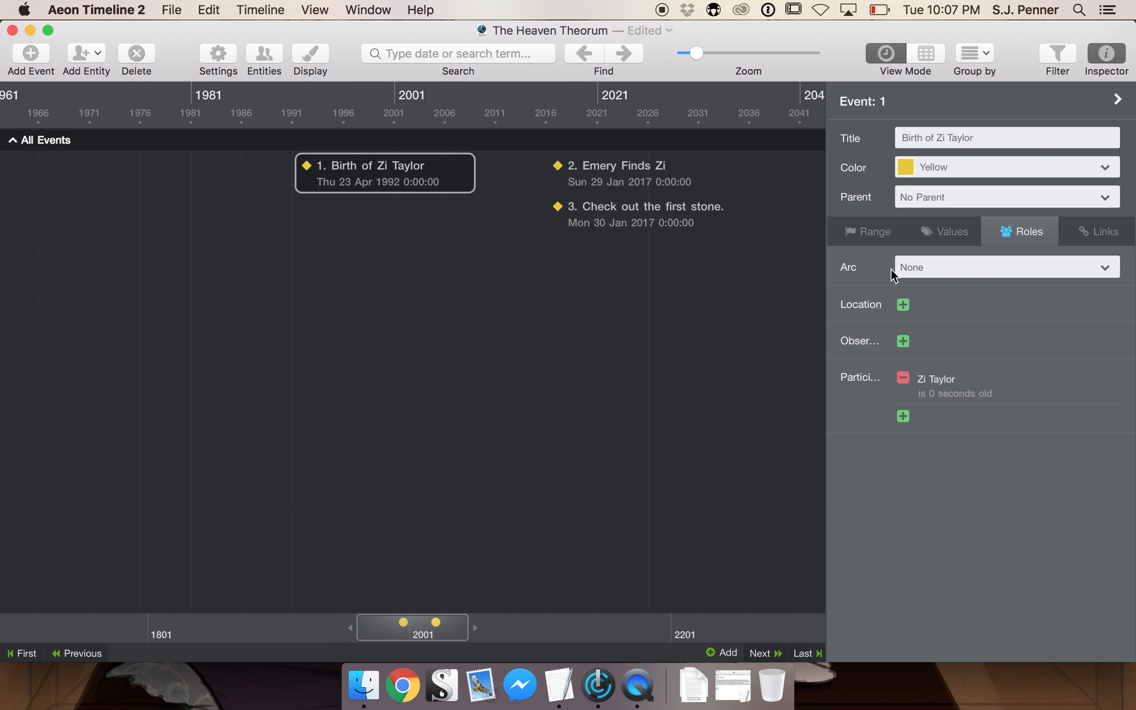
Examine the second character's calculated age in the roles of the two 2017 events.
{"action": "mouse_move", "coordinate": [380, 173]}
{"action": "left_click", "coordinate": [619, 175]}
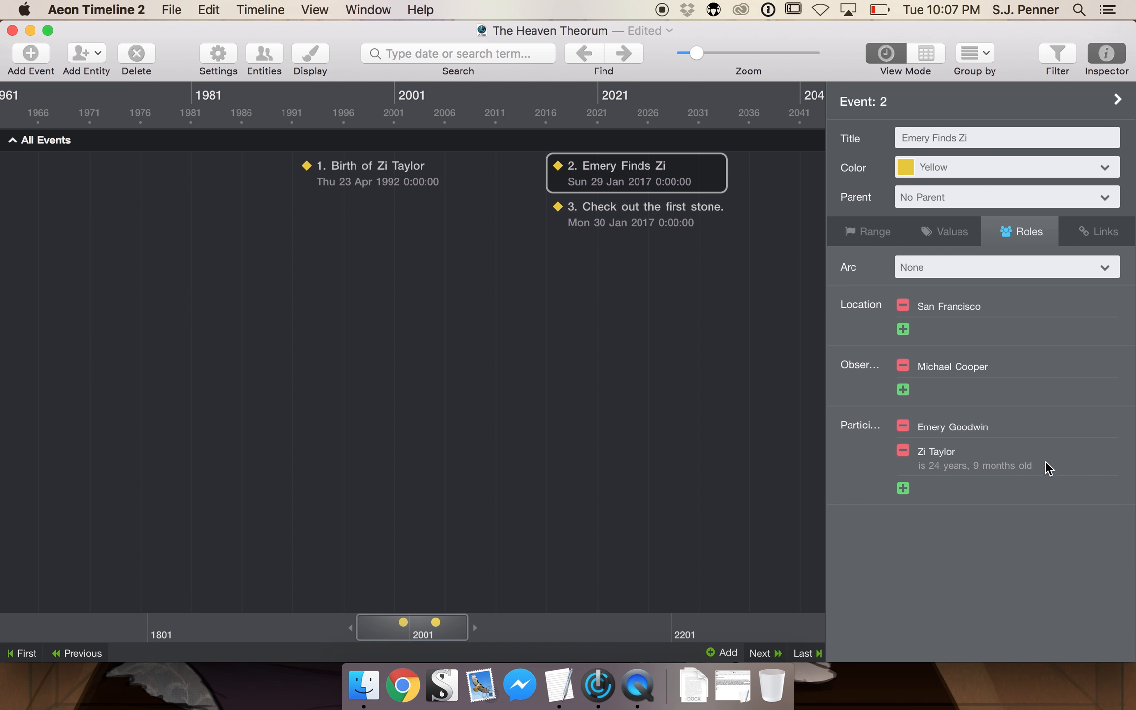
{"action": "left_click", "coordinate": [629, 198]}
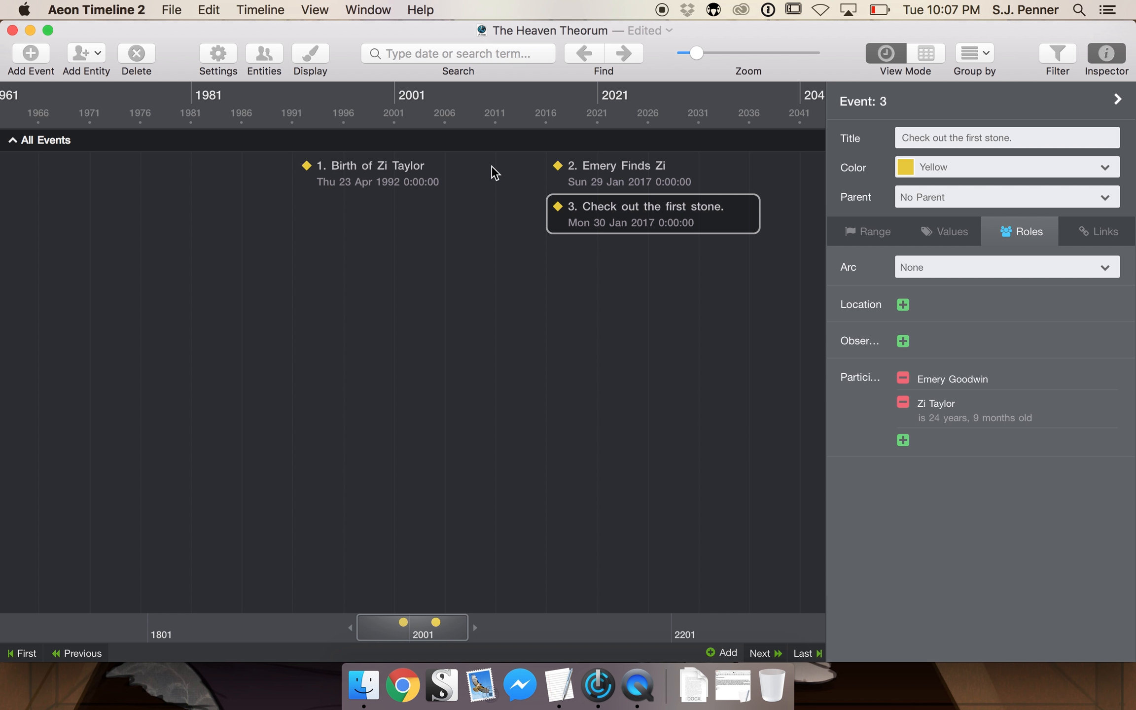
{"action": "scroll", "coordinate": [492, 167], "scroll_direction": "right", "scroll_amount": 5}
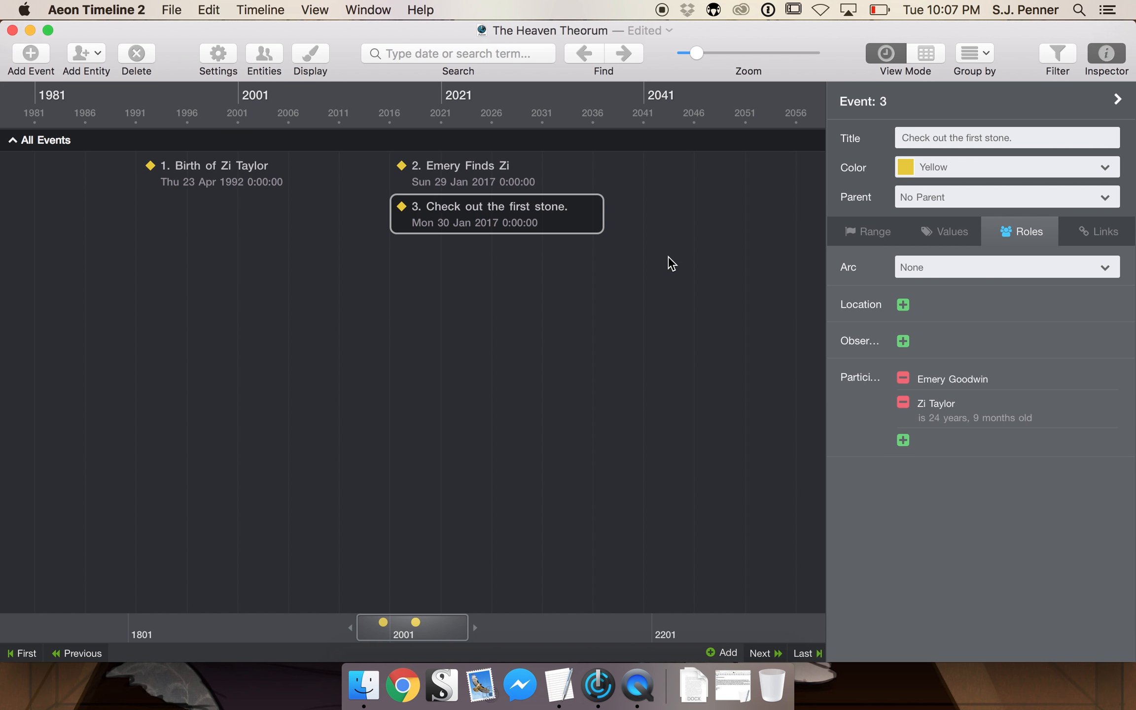
Dismiss the low battery notification.
{"action": "scroll", "coordinate": [643, 247], "scroll_direction": "left", "scroll_amount": 5}
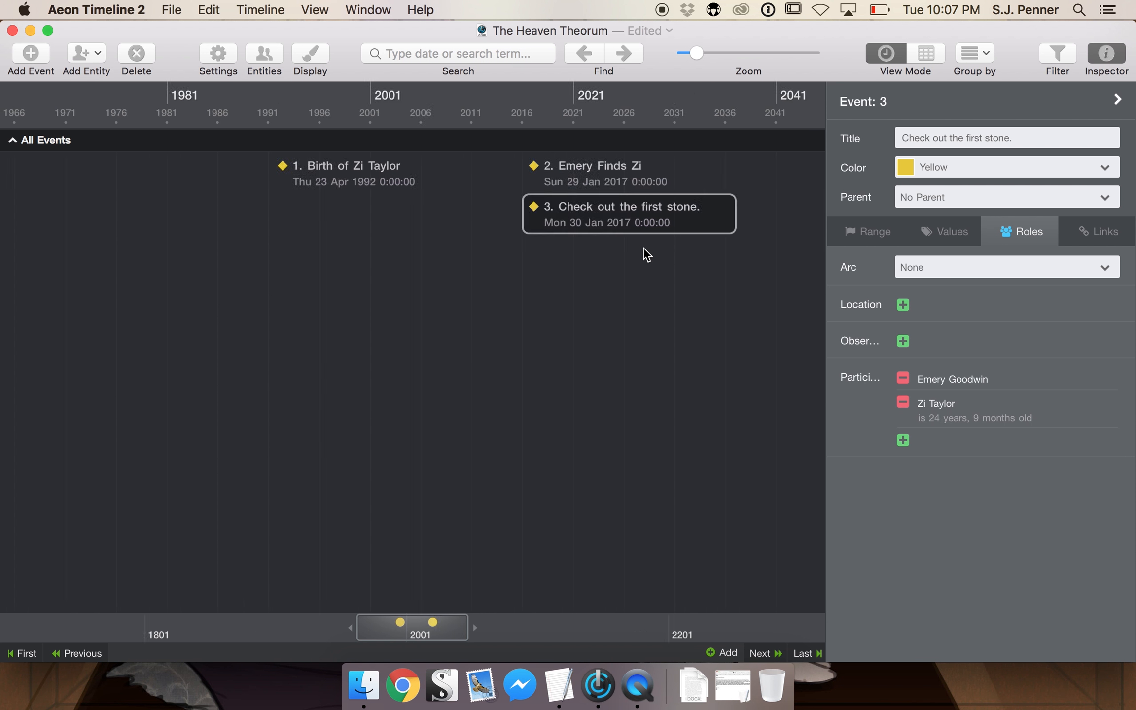
{"action": "scroll", "coordinate": [643, 248], "scroll_direction": "right", "scroll_amount": 5}
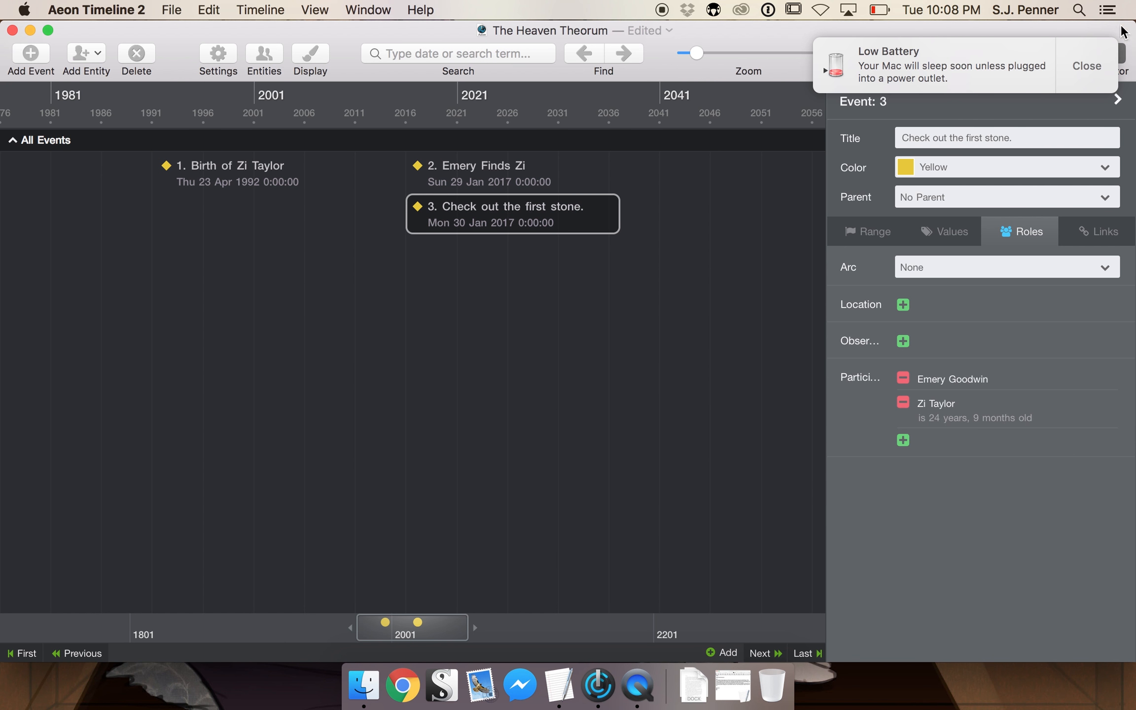
{"action": "left_click", "coordinate": [1099, 46]}
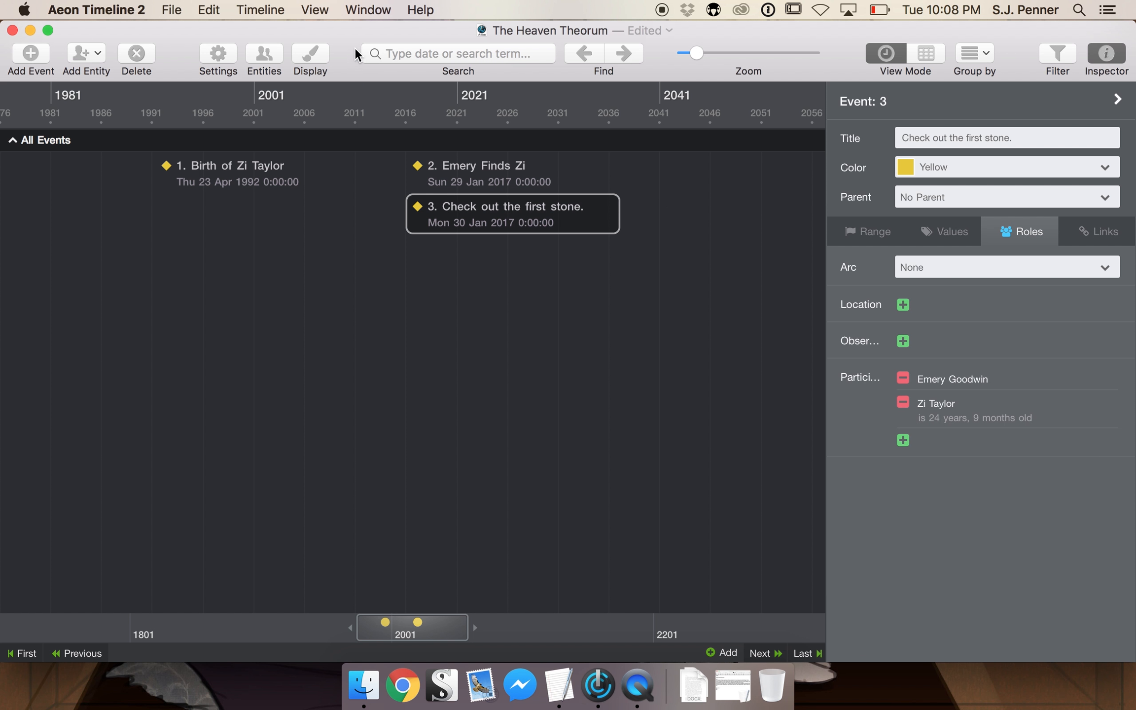
Open the display settings and apply the Light skin to the timeline.
{"action": "left_click", "coordinate": [308, 53]}
{"action": "scroll", "coordinate": [547, 375], "scroll_direction": "down", "scroll_amount": 3}
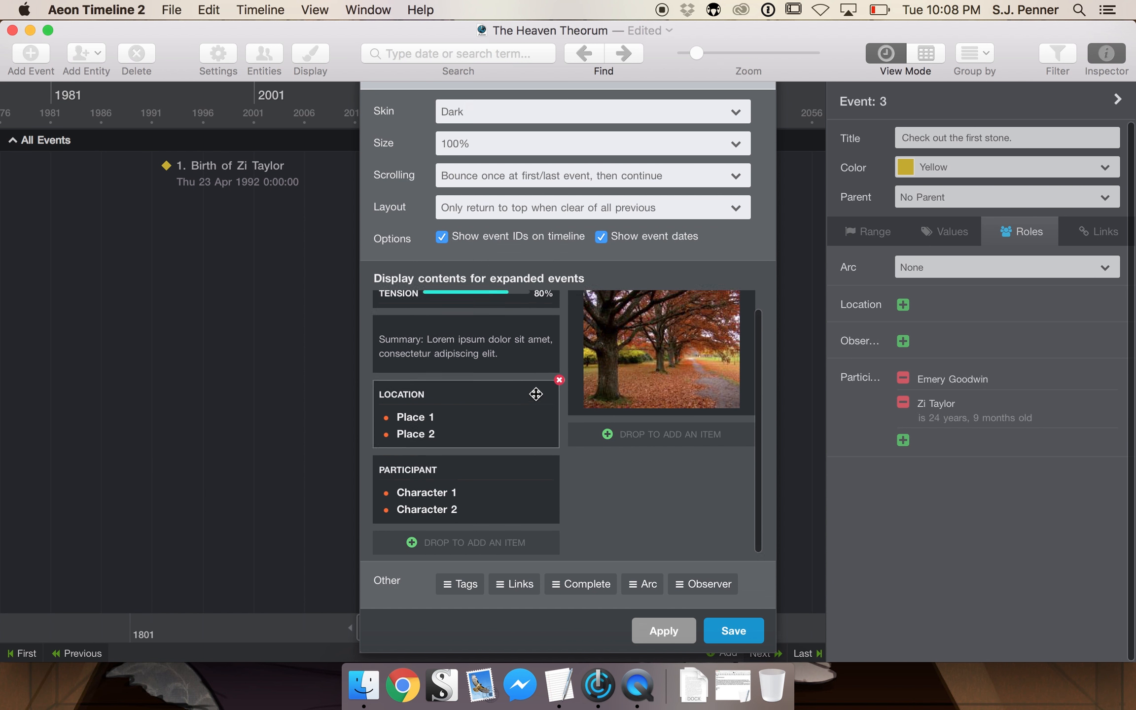
{"action": "scroll", "coordinate": [538, 389], "scroll_direction": "up", "scroll_amount": 3}
{"action": "left_click", "coordinate": [700, 153]}
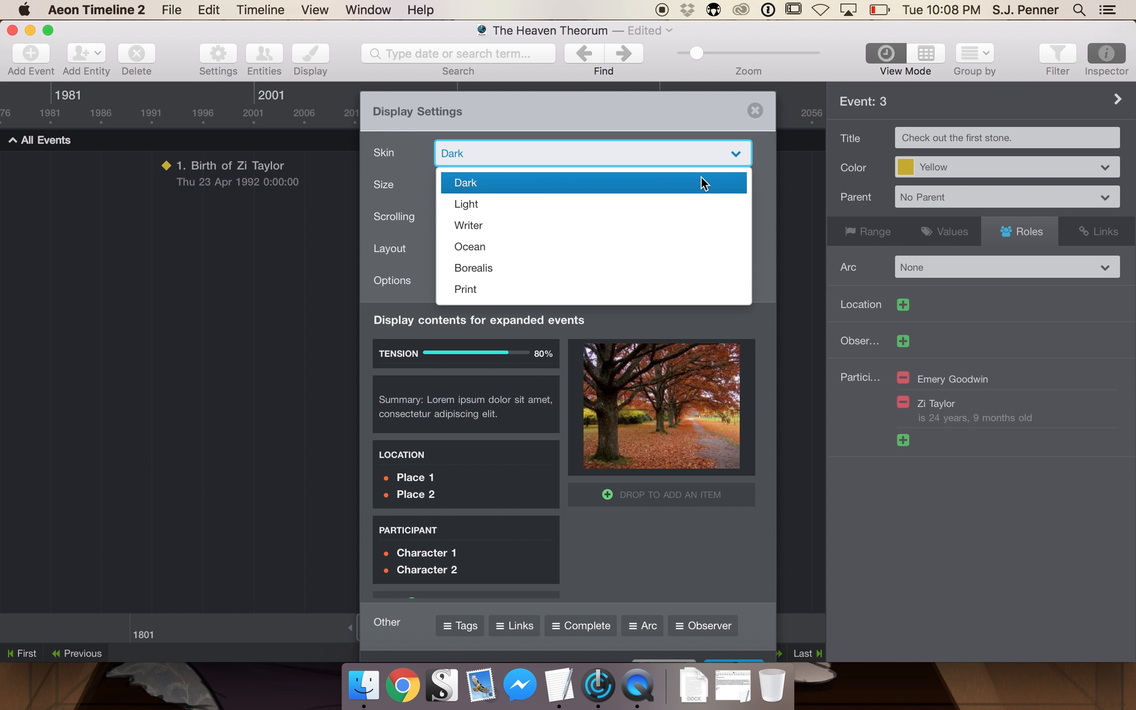
{"action": "left_click", "coordinate": [565, 196]}
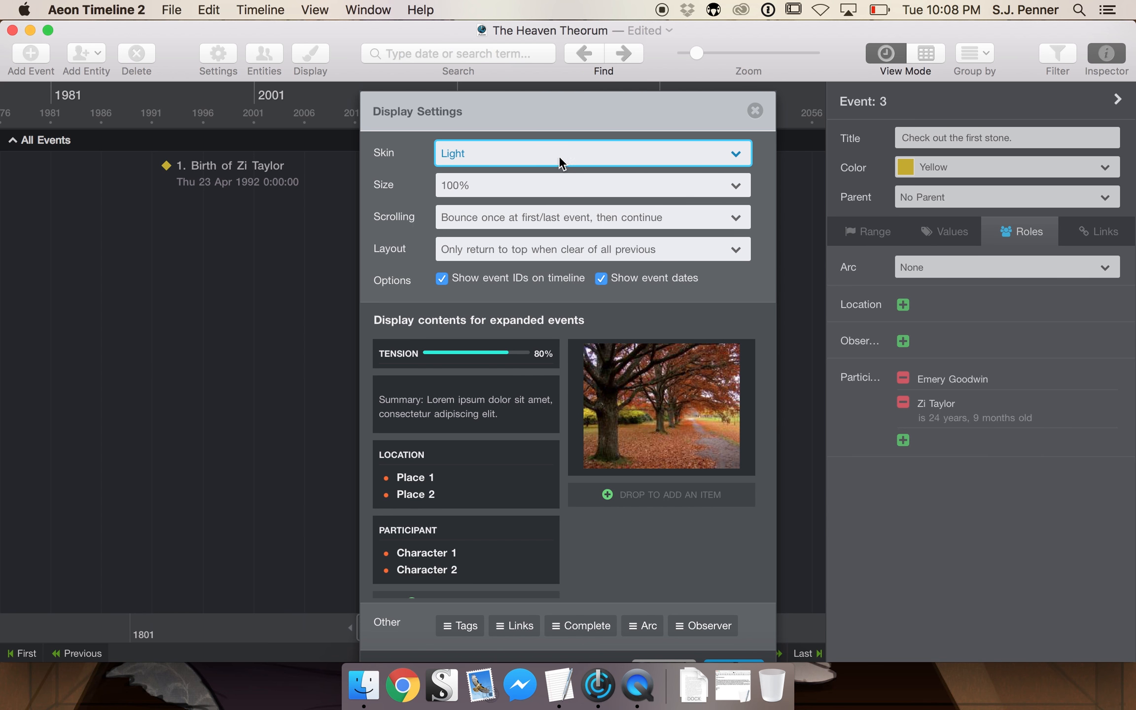
{"action": "scroll", "coordinate": [561, 152], "scroll_direction": "down", "scroll_amount": 2}
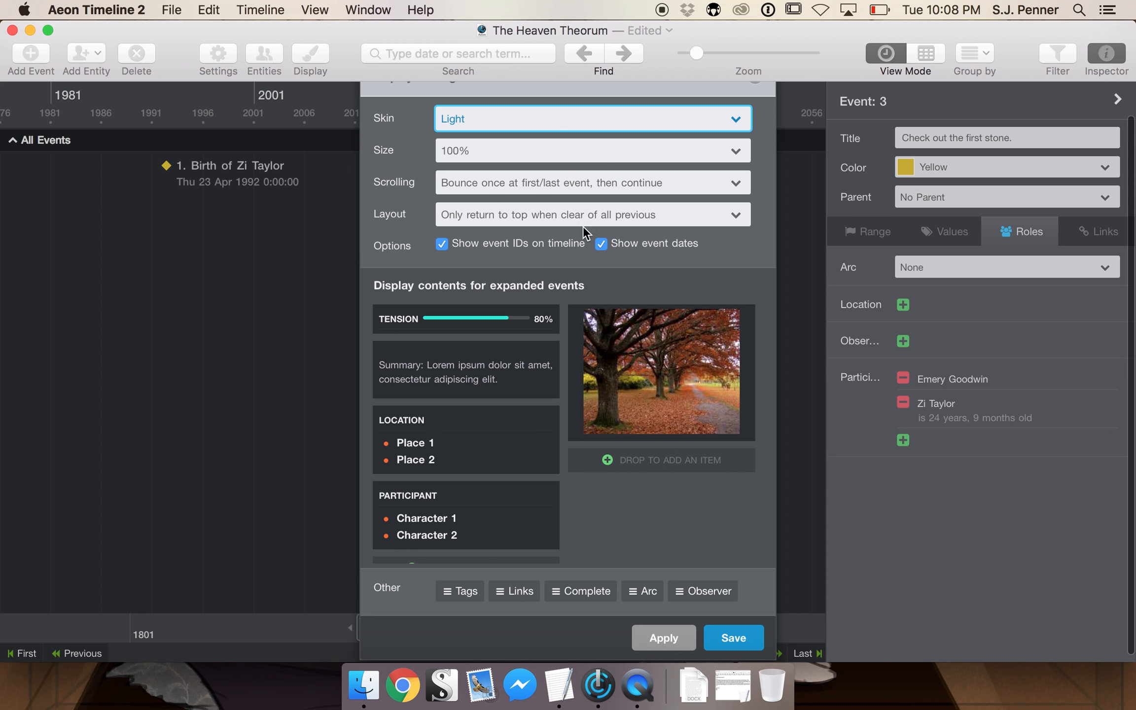
{"action": "left_click", "coordinate": [658, 637]}
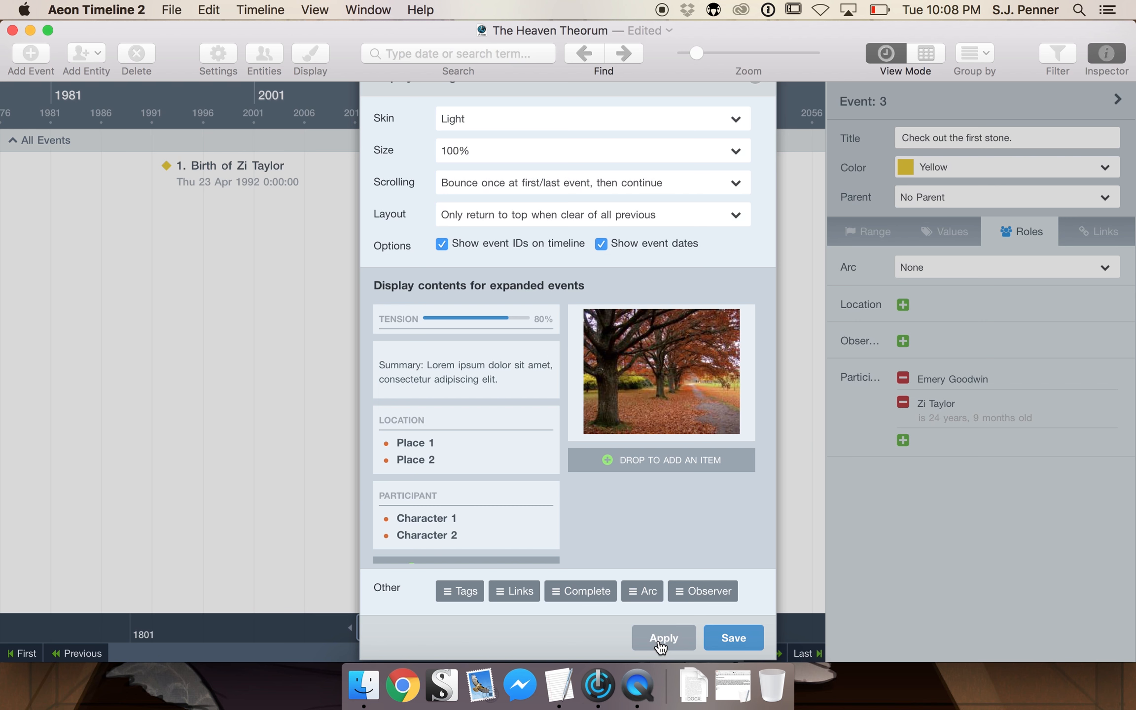
Preview the Ocean skin and the Writer skin by applying each to the timeline.
{"action": "left_click", "coordinate": [548, 122]}
{"action": "left_click", "coordinate": [530, 215]}
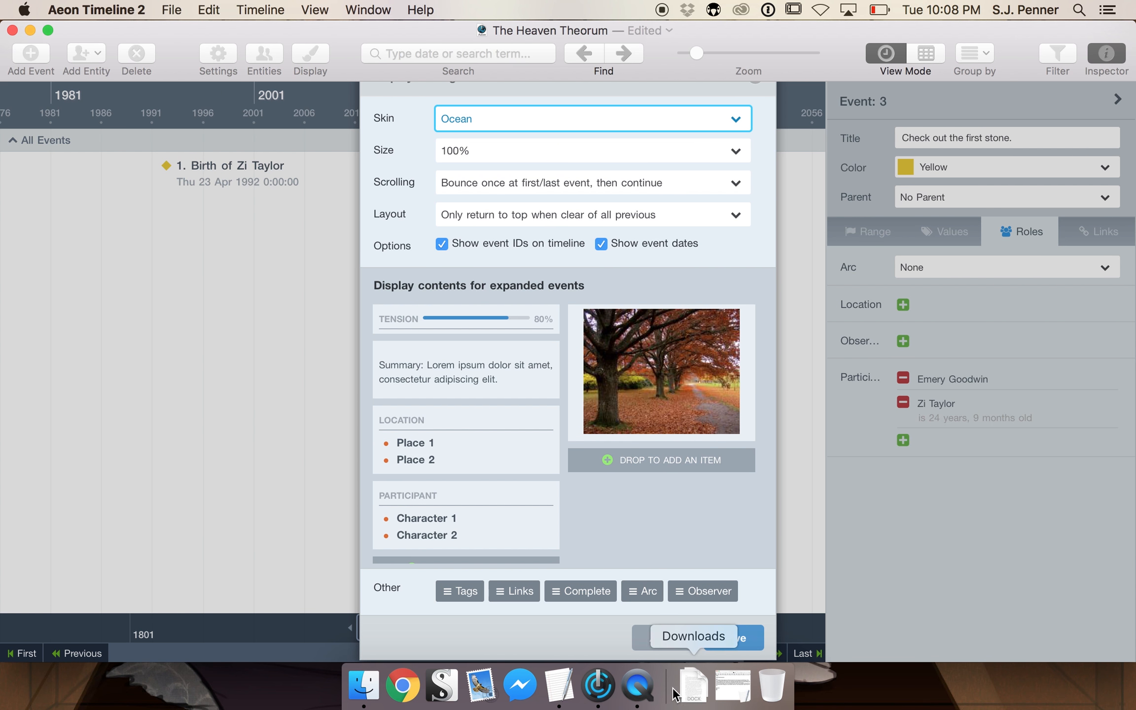
{"action": "left_click", "coordinate": [661, 637]}
{"action": "left_click", "coordinate": [570, 115]}
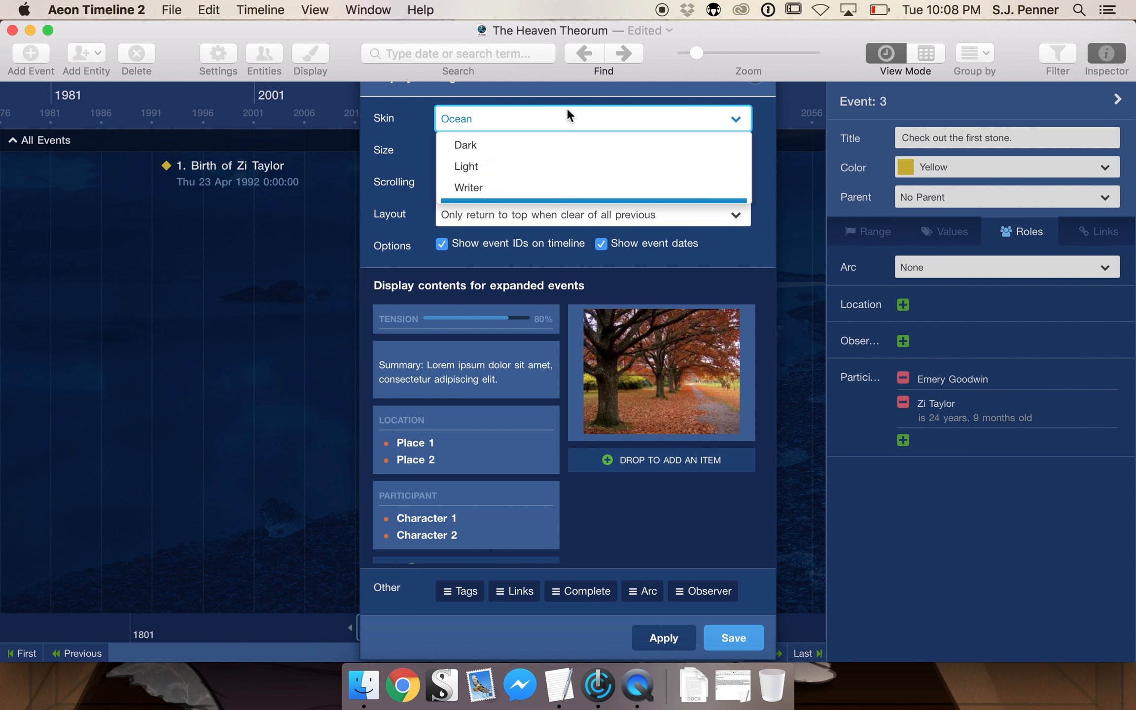
{"action": "left_click", "coordinate": [526, 187]}
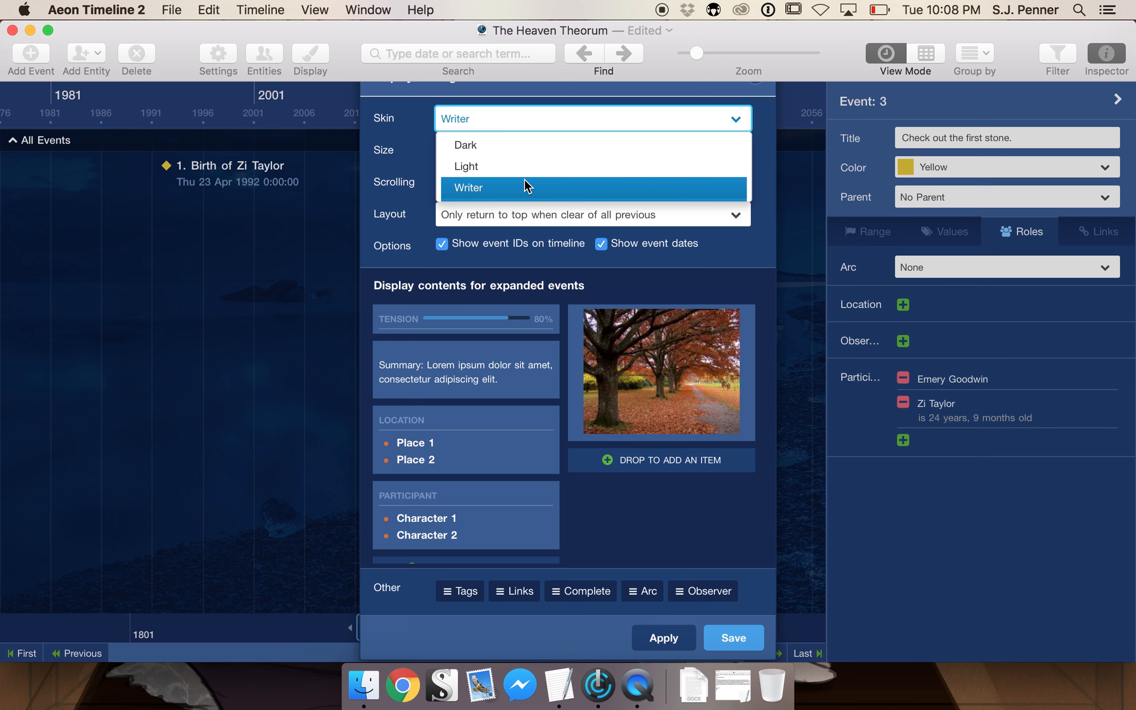
{"action": "left_click", "coordinate": [662, 640]}
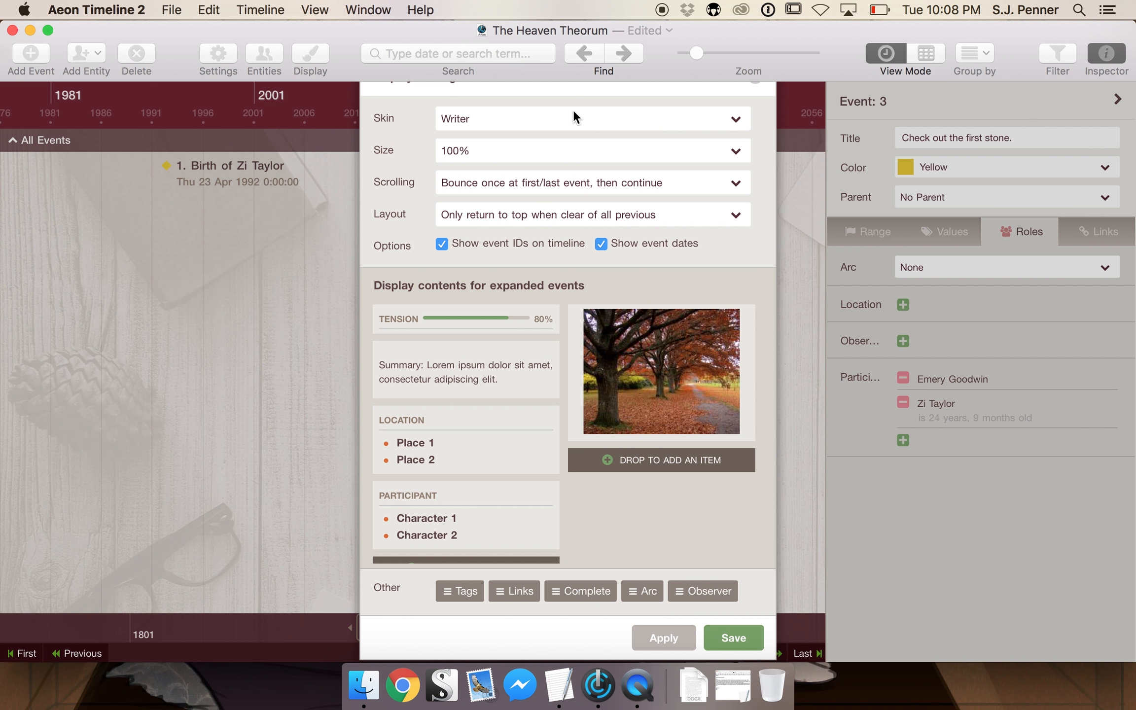
Set the skin back to Dark and save the display settings.
{"action": "left_click", "coordinate": [489, 122]}
{"action": "left_click", "coordinate": [465, 147]}
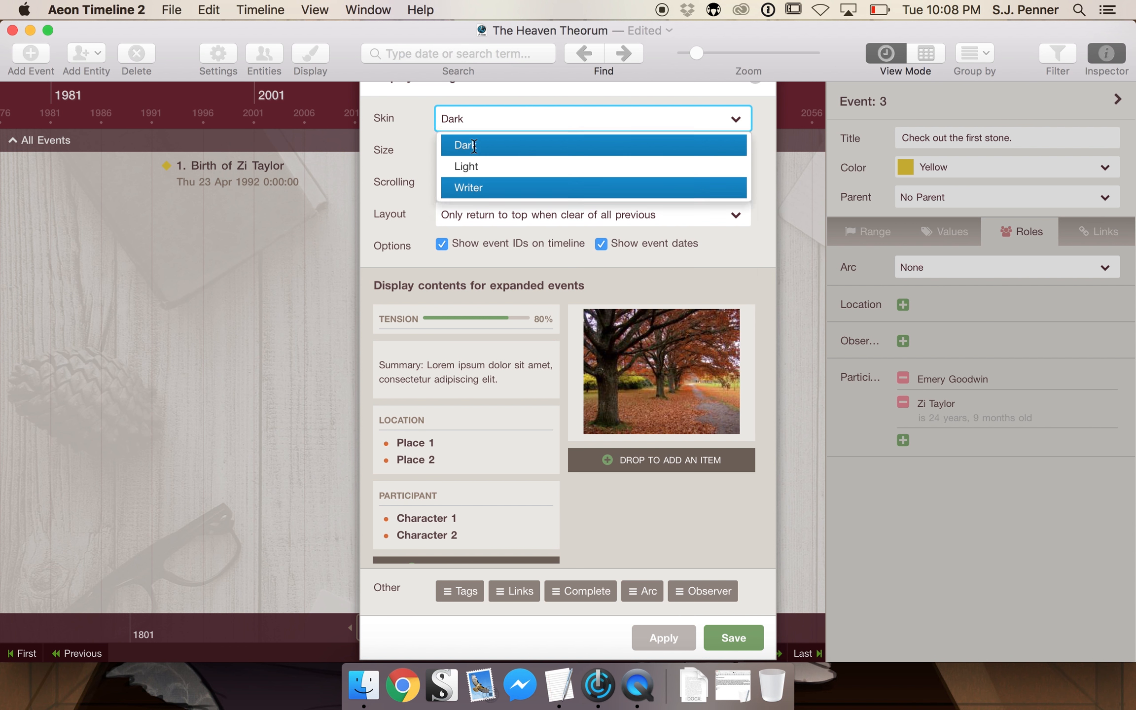
{"action": "left_click", "coordinate": [732, 639]}
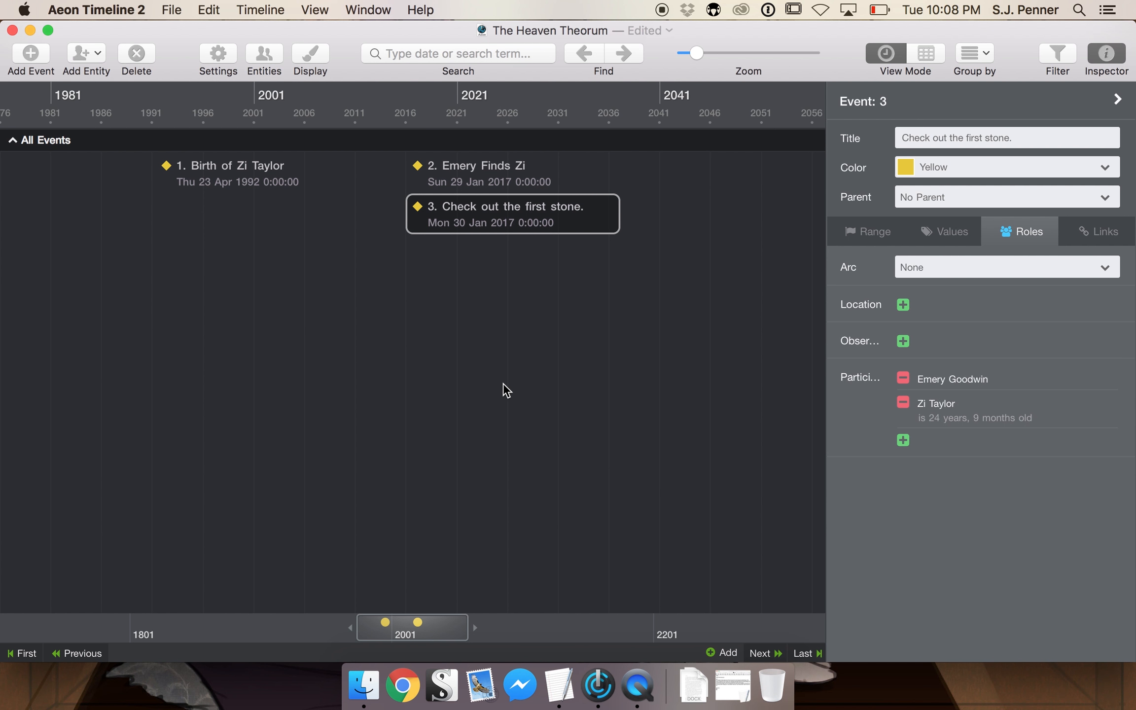
Examine the events' entity relationships in the relationship view and the available grouping options, and return to the timeline view.
{"action": "left_click", "coordinate": [927, 52]}
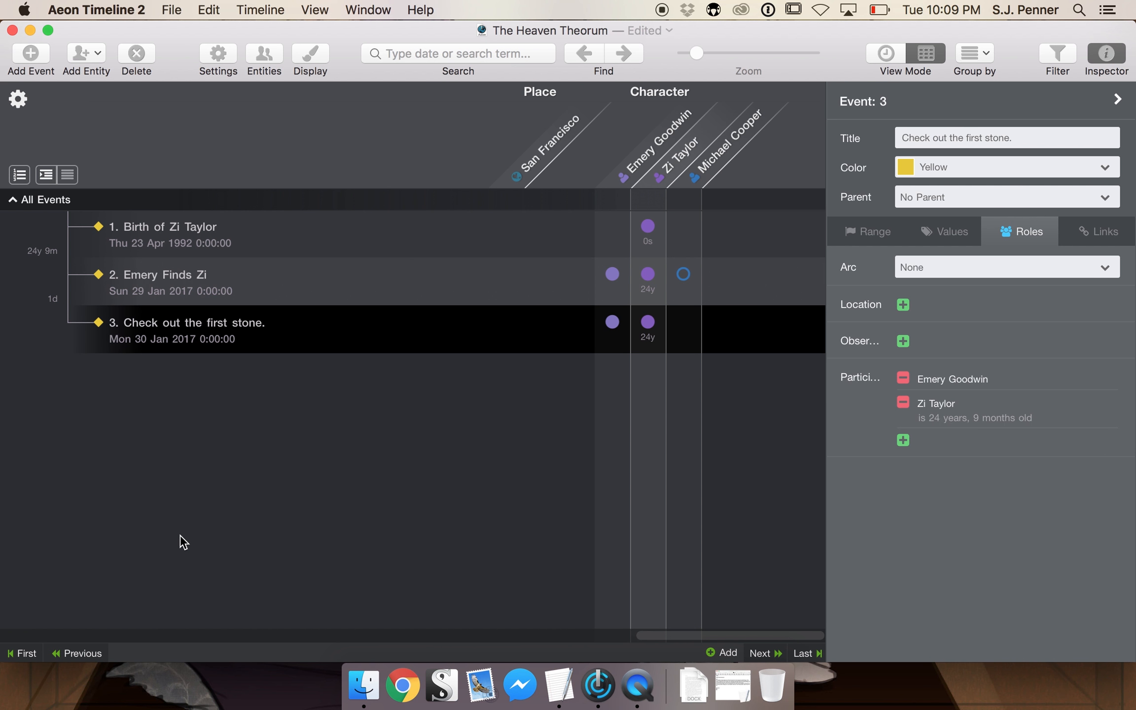
{"action": "left_click", "coordinate": [988, 57]}
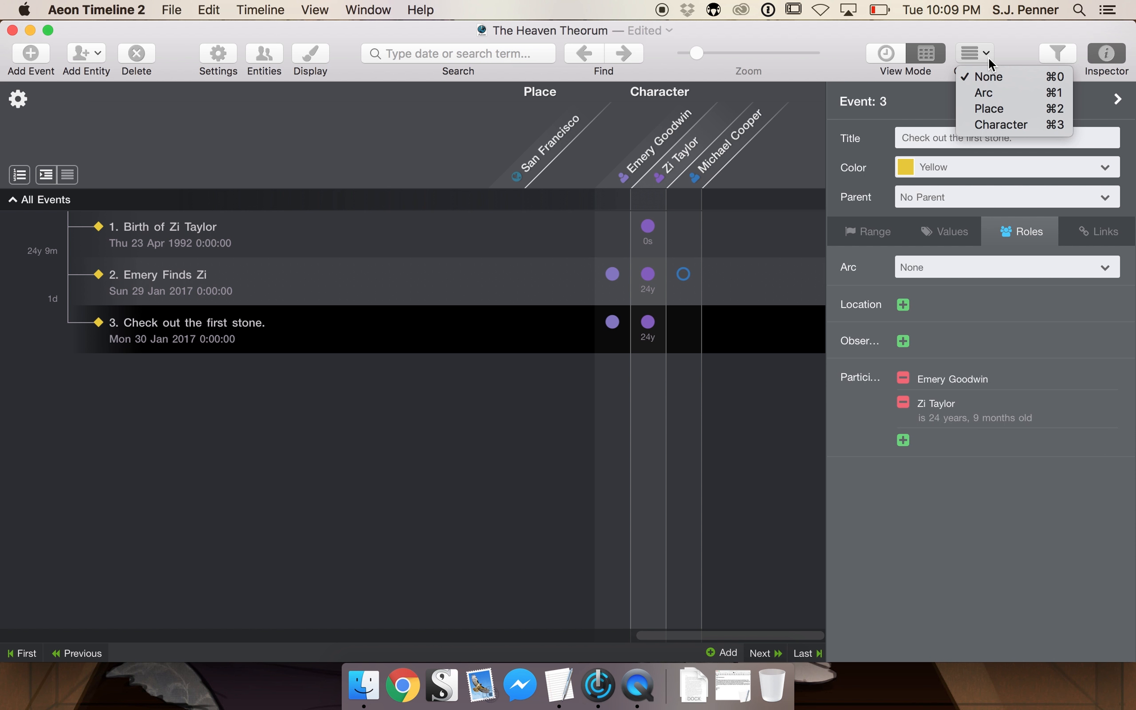
{"action": "left_click", "coordinate": [951, 442]}
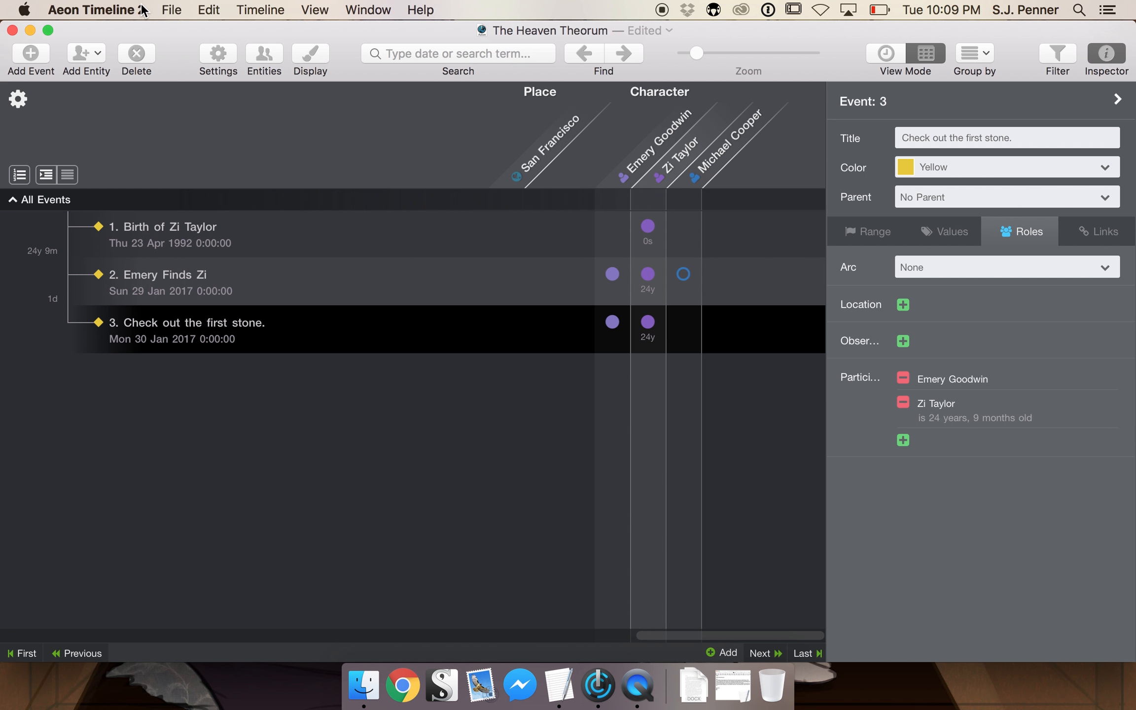
{"action": "left_click", "coordinate": [168, 10]}
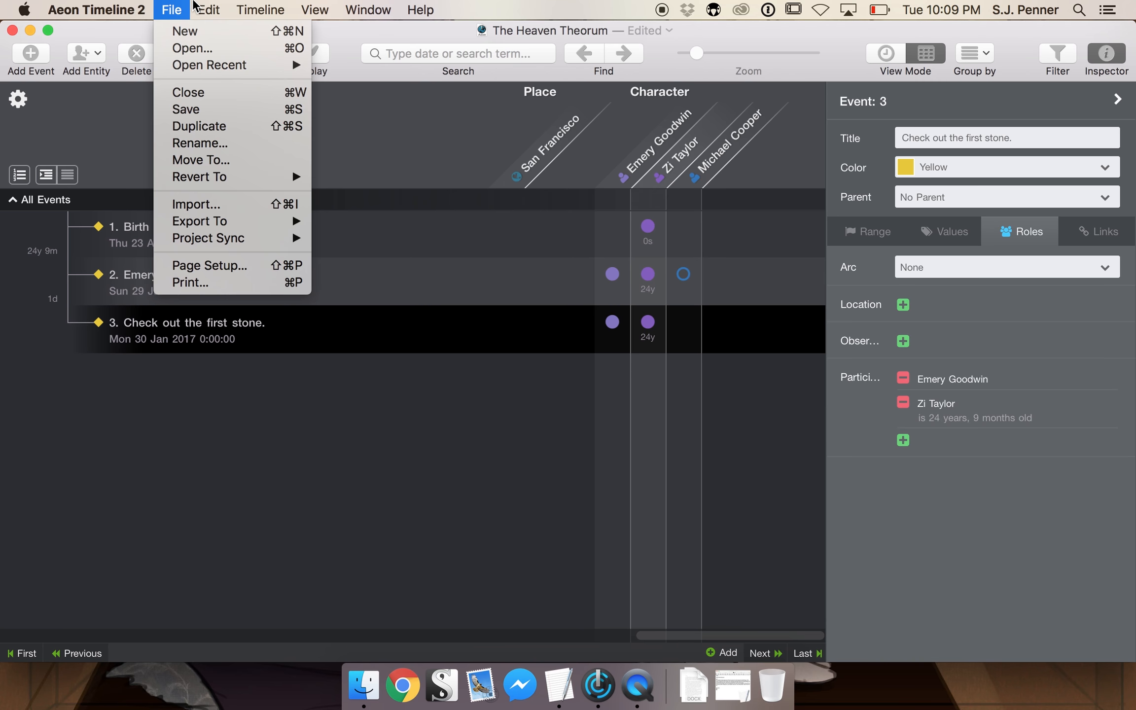
{"action": "mouse_move", "coordinate": [311, 5]}
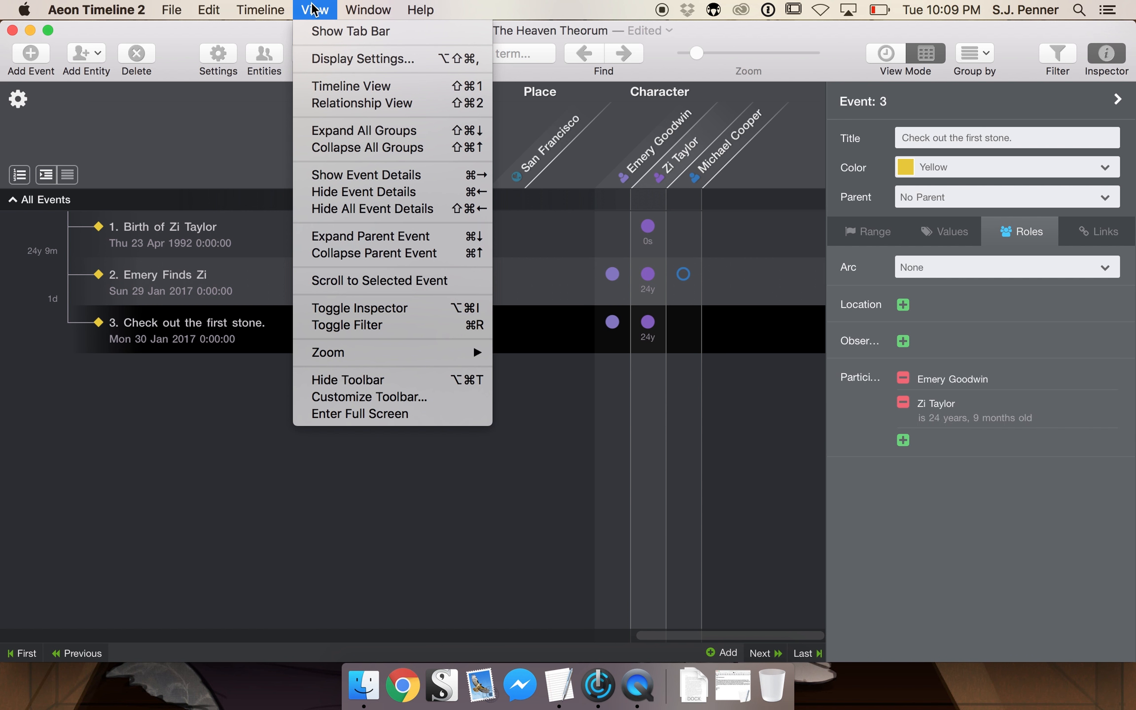
{"action": "left_click", "coordinate": [197, 597]}
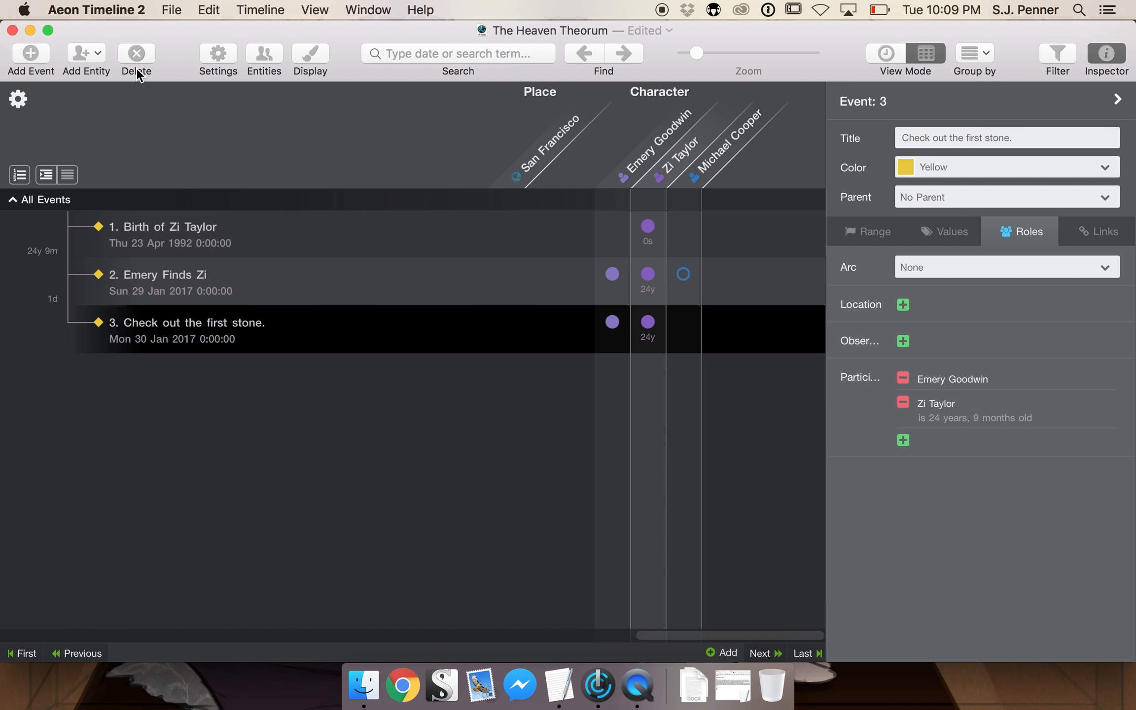
{"action": "left_click", "coordinate": [897, 51]}
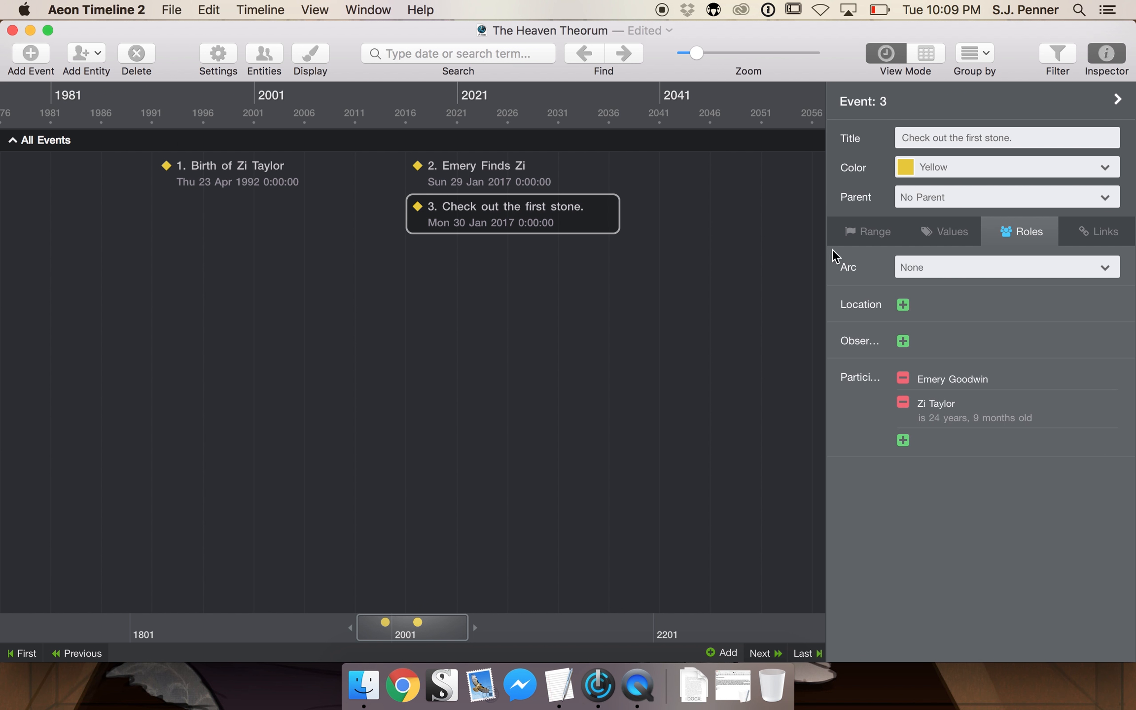